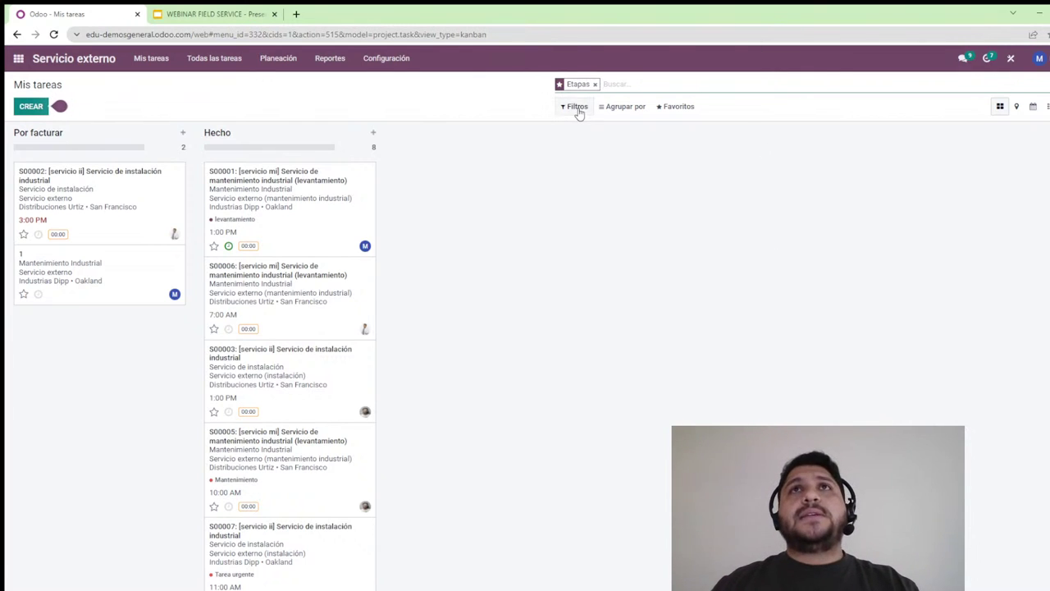
Remove the Etapas search from the task board and try the Mis tareas filter on and off
{"action": "left_click", "coordinate": [595, 84]}
{"action": "left_click", "coordinate": [576, 107]}
{"action": "left_click", "coordinate": [582, 130]}
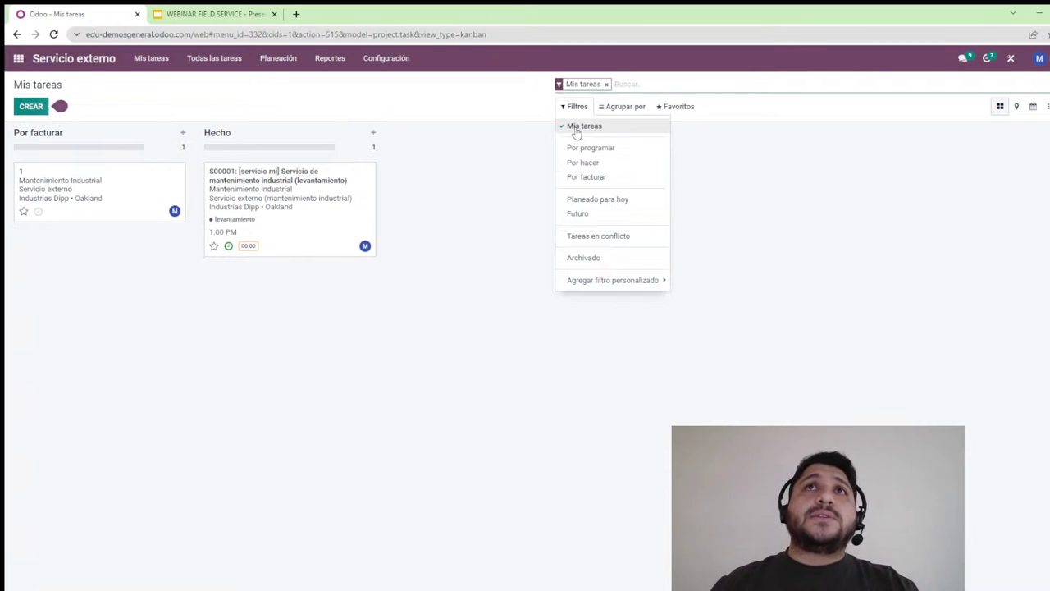
{"action": "left_click", "coordinate": [577, 129]}
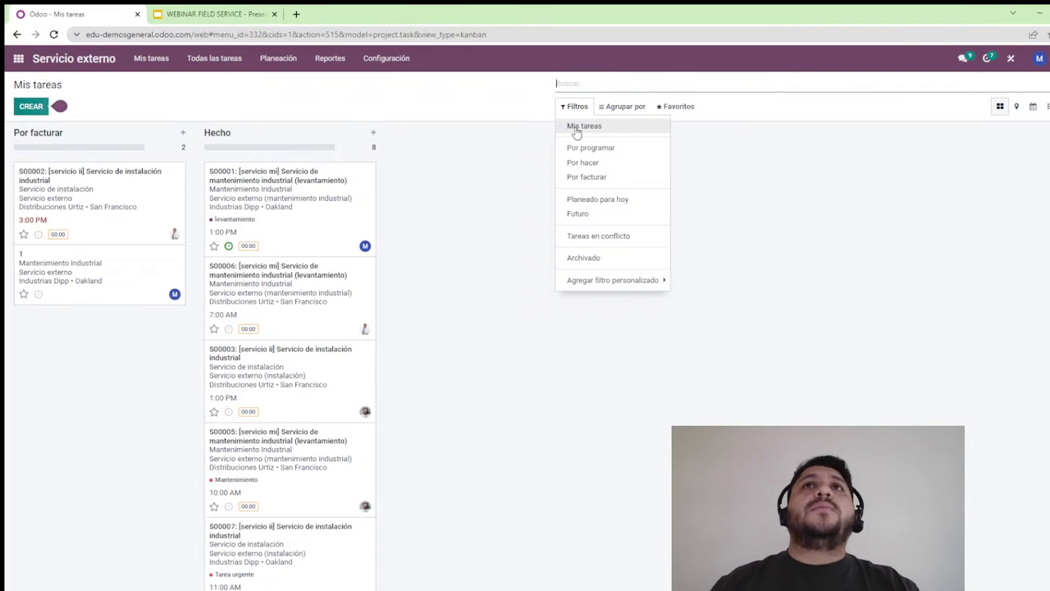
{"action": "left_click", "coordinate": [576, 131]}
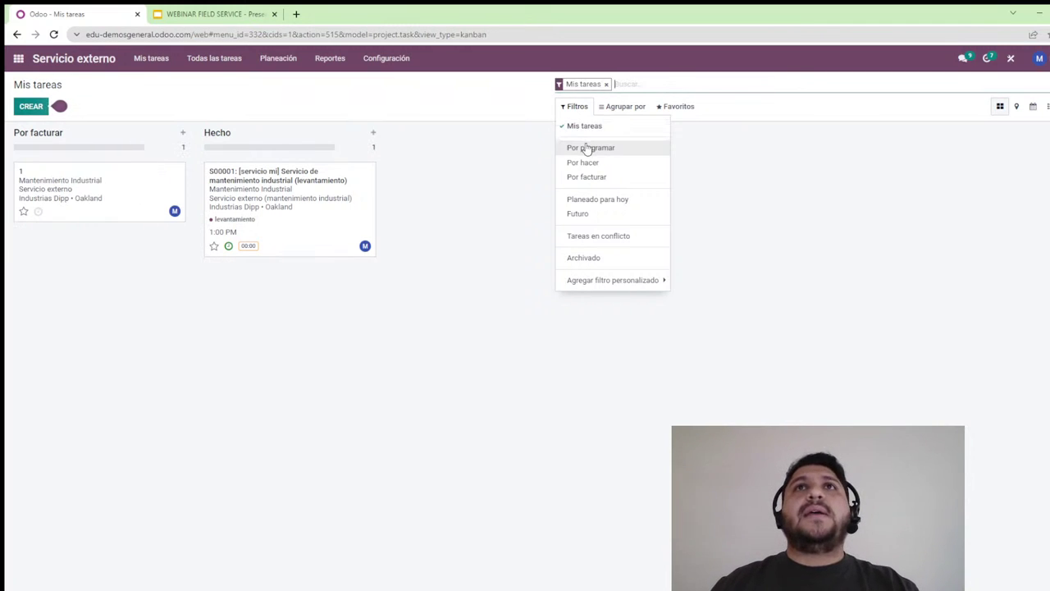
{"action": "left_click", "coordinate": [578, 125]}
Group the task board by Responsable and filter it to Mis tareas
{"action": "left_click", "coordinate": [623, 106]}
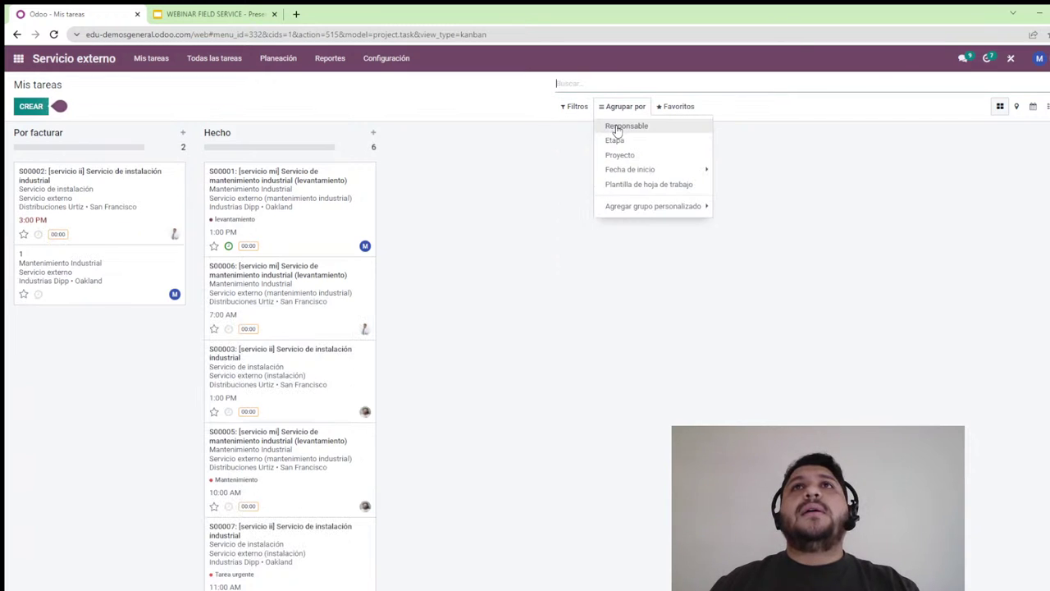
{"action": "left_click", "coordinate": [617, 127]}
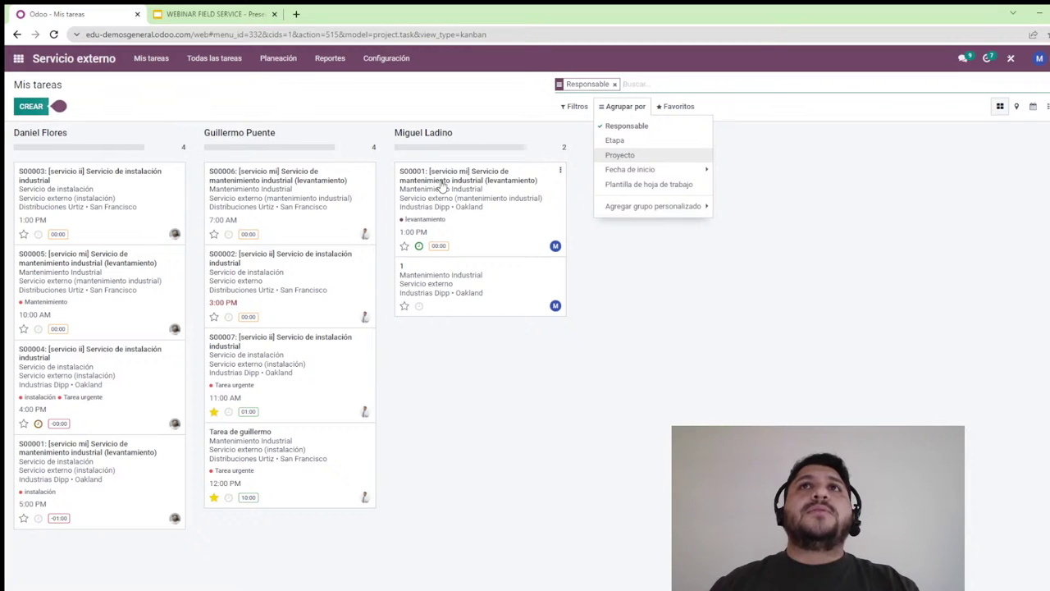
{"action": "left_click", "coordinate": [574, 107]}
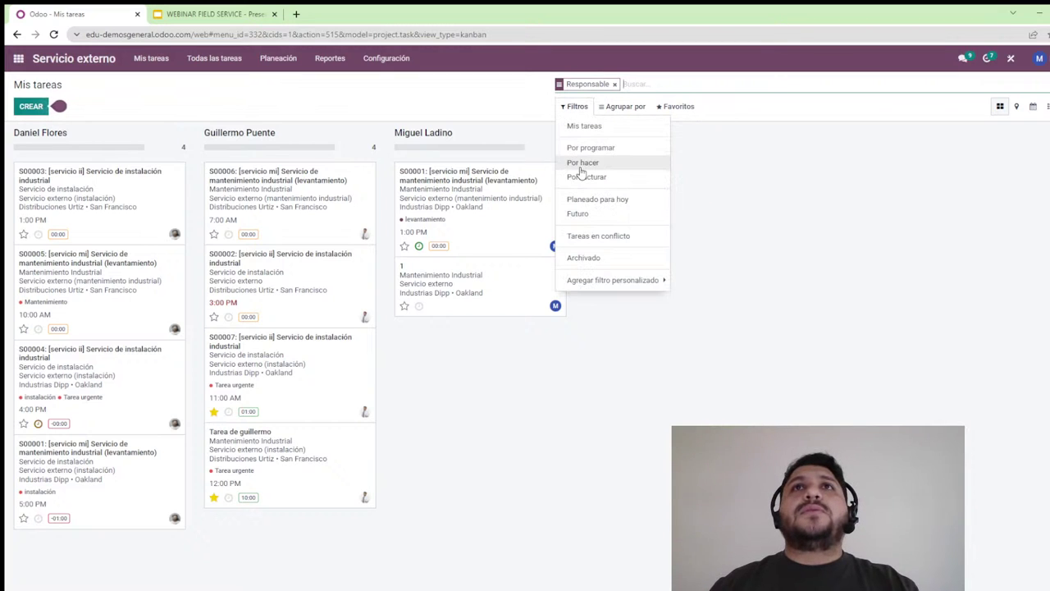
{"action": "left_click", "coordinate": [580, 126]}
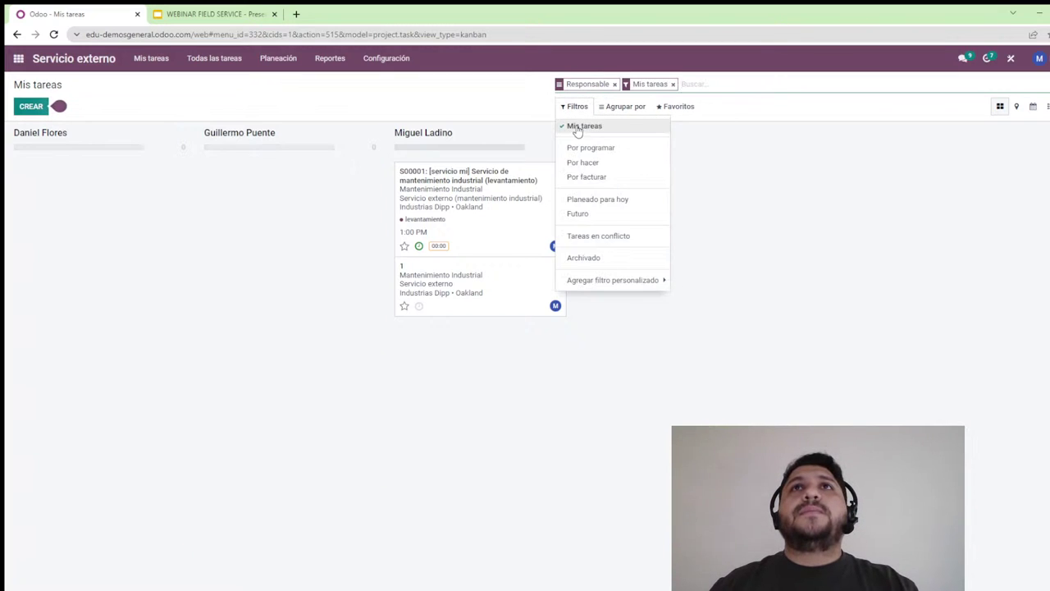
Apply the saved Etapas favourite search and look through the task cards in each stage
{"action": "left_click", "coordinate": [674, 107]}
{"action": "left_click", "coordinate": [673, 110]}
{"action": "left_click", "coordinate": [672, 110]}
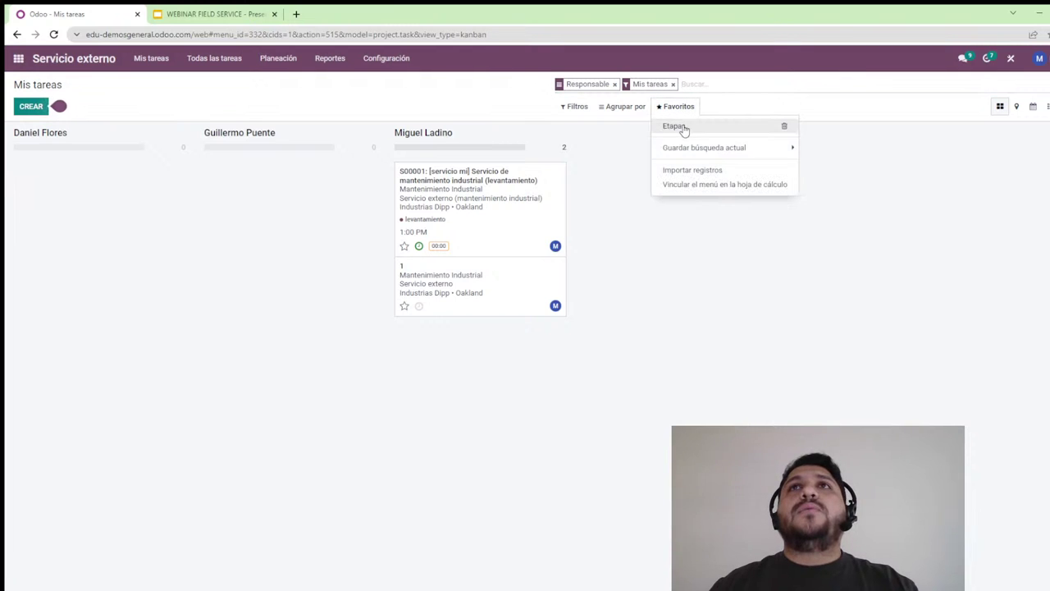
{"action": "left_click", "coordinate": [691, 146]}
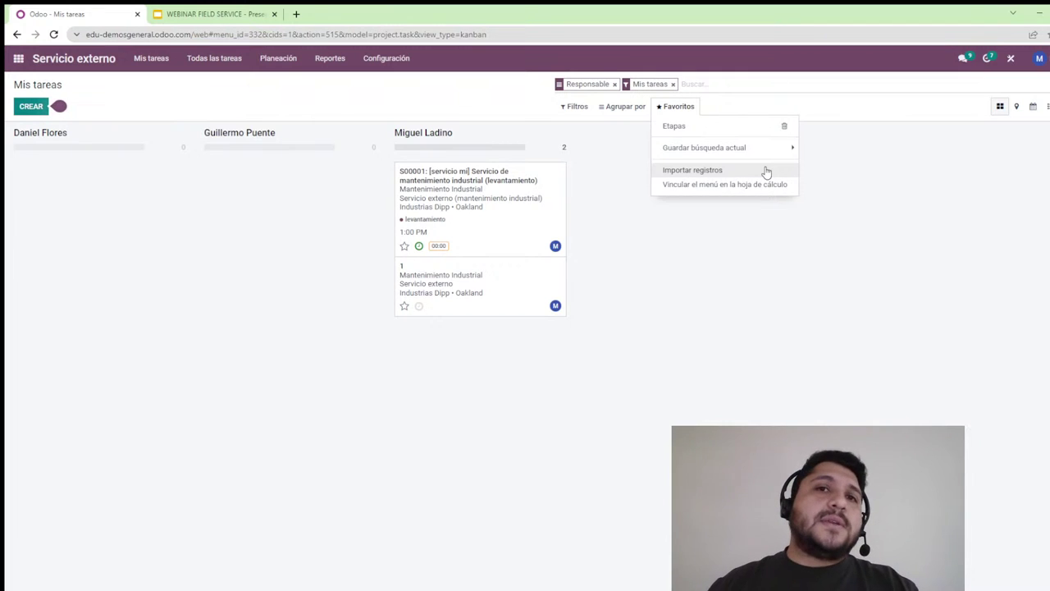
{"action": "left_click", "coordinate": [740, 128]}
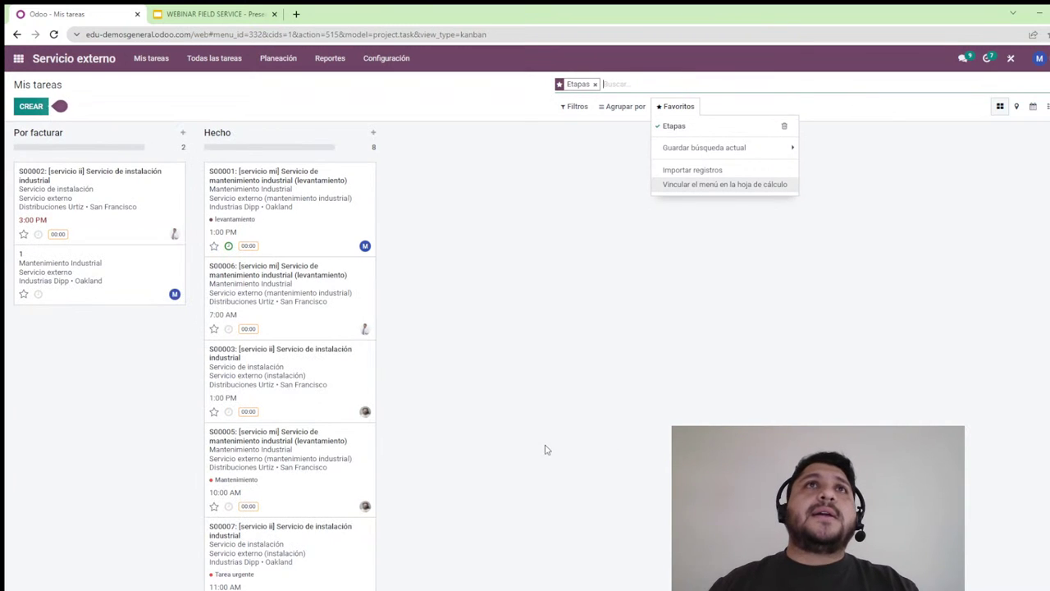
{"action": "left_click", "coordinate": [553, 410]}
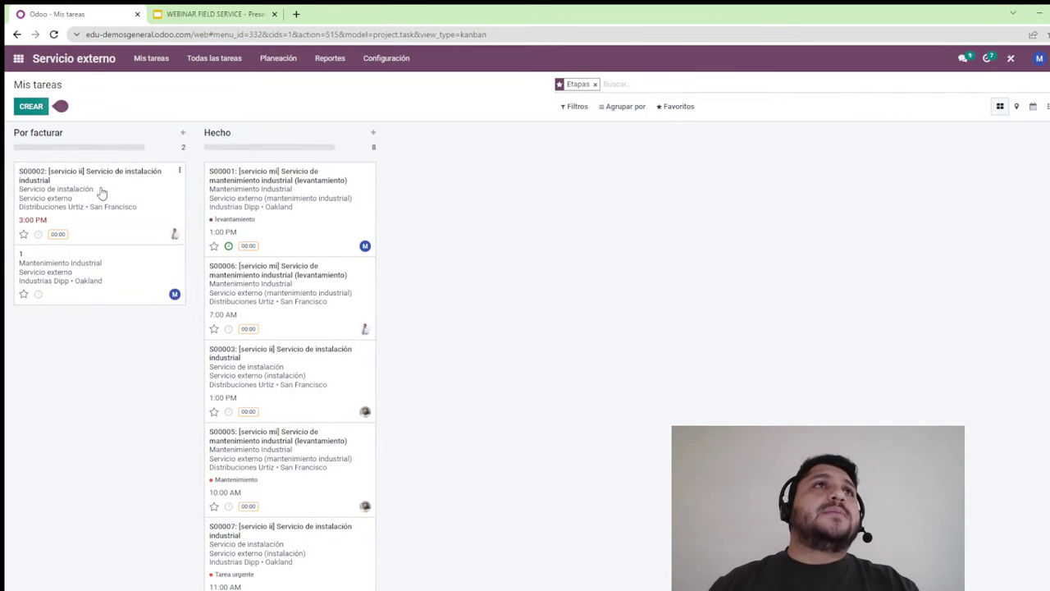
{"action": "scroll", "coordinate": [258, 235], "scroll_direction": "down", "scroll_amount": 3}
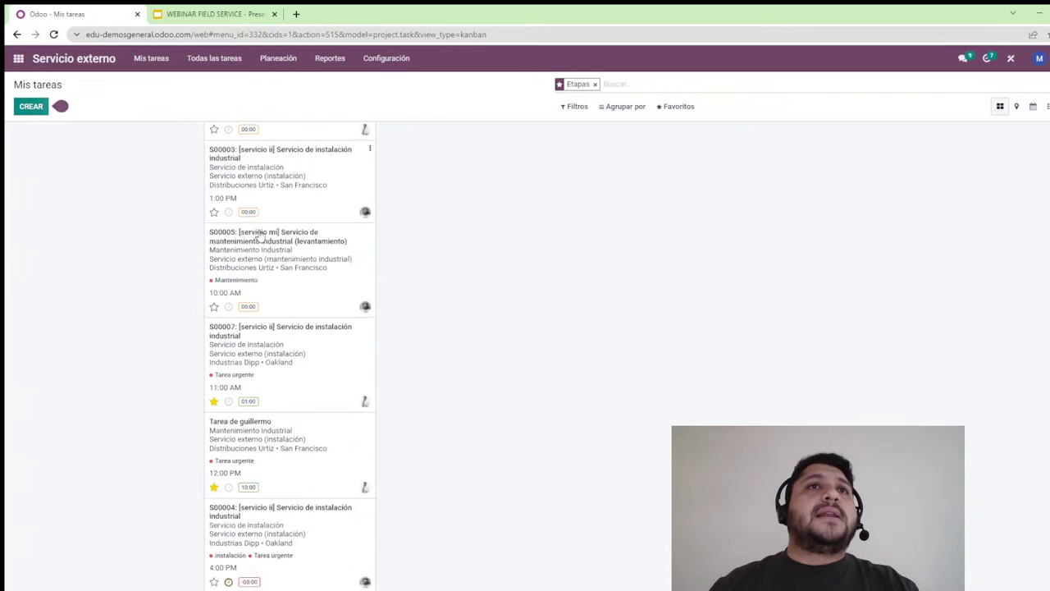
{"action": "scroll", "coordinate": [261, 242], "scroll_direction": "down", "scroll_amount": 1}
{"action": "scroll", "coordinate": [270, 266], "scroll_direction": "up", "scroll_amount": 4}
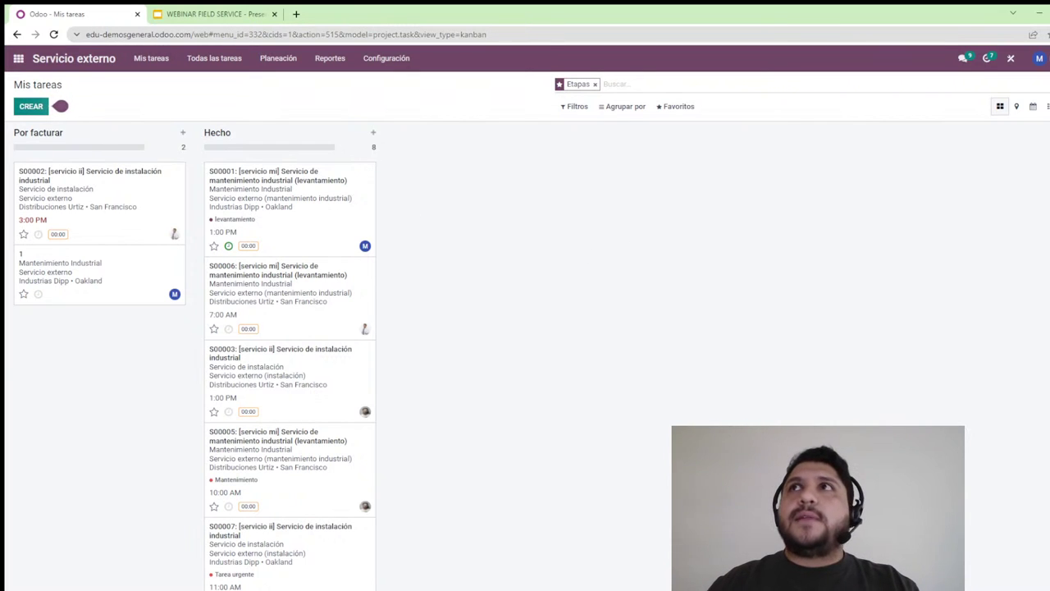
Show the tasks on the map and check the address of the San Francisco marker
{"action": "left_click", "coordinate": [1015, 106]}
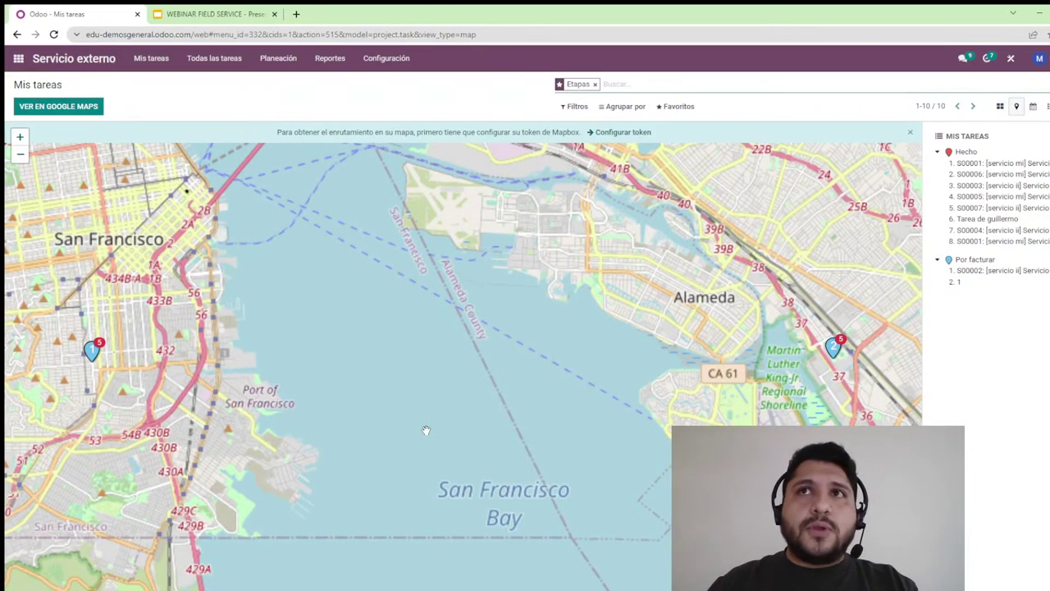
{"action": "scroll", "coordinate": [426, 430], "scroll_direction": "down", "scroll_amount": 1}
{"action": "left_click", "coordinate": [258, 384]}
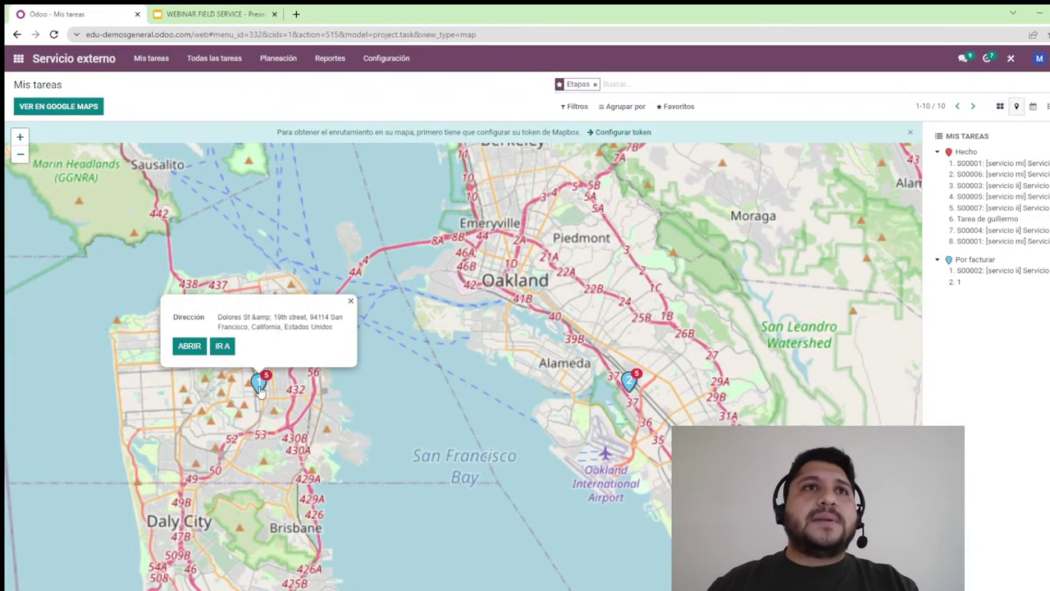
{"action": "left_click", "coordinate": [514, 398]}
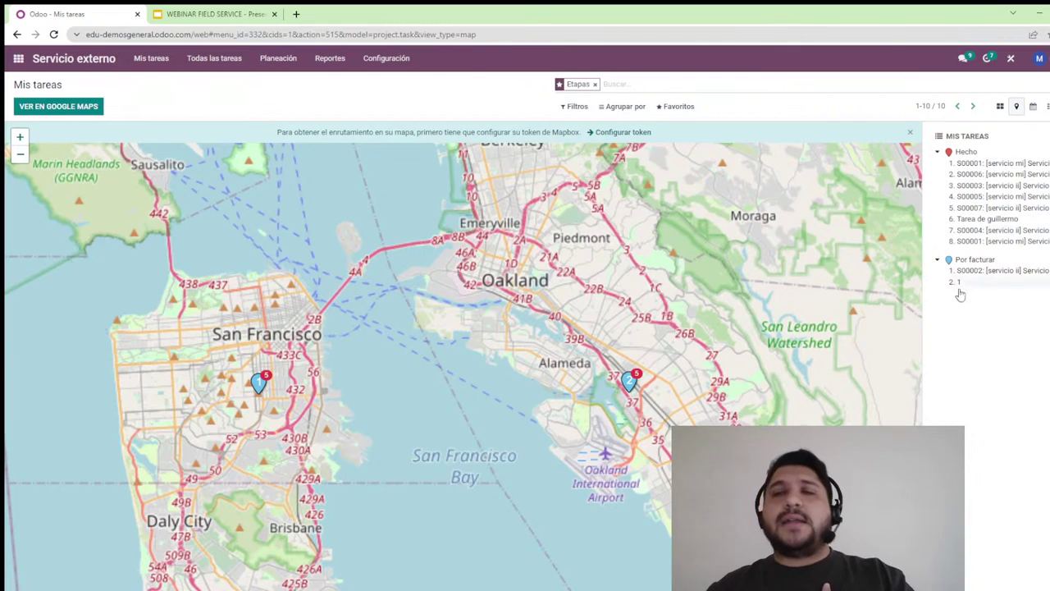
View the map details of the third task under Hecho and its route in Google Maps, and return to Odoo
{"action": "left_click", "coordinate": [997, 188]}
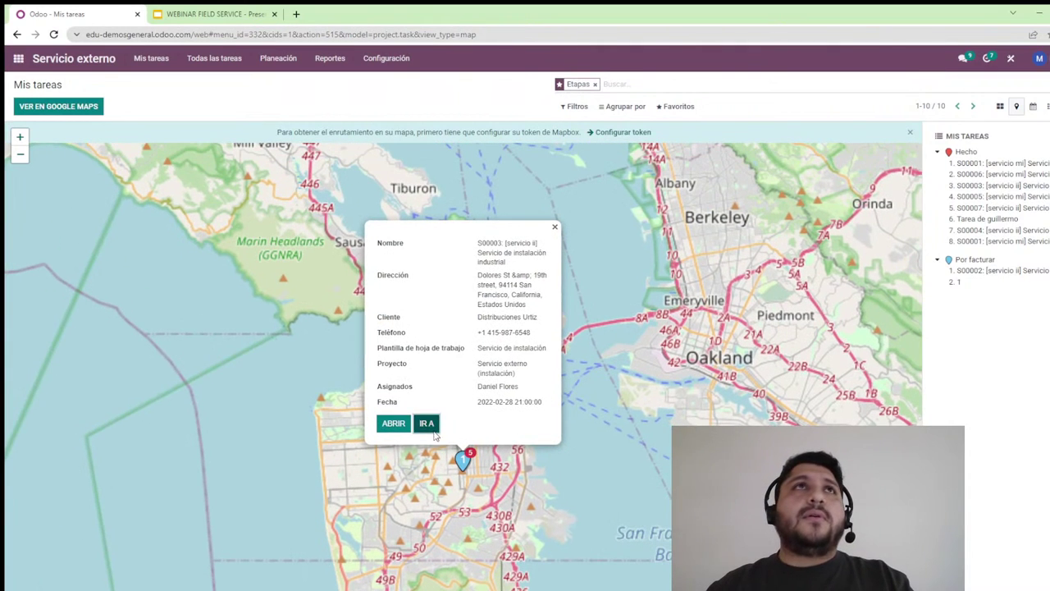
{"action": "left_click", "coordinate": [427, 424]}
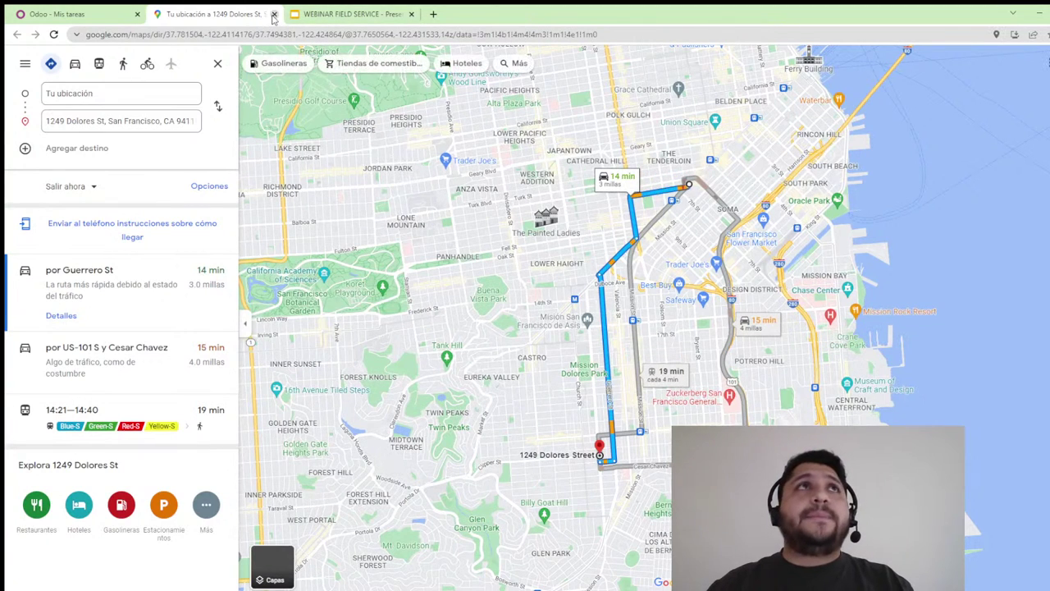
{"action": "key", "text": "ctrl+w"}
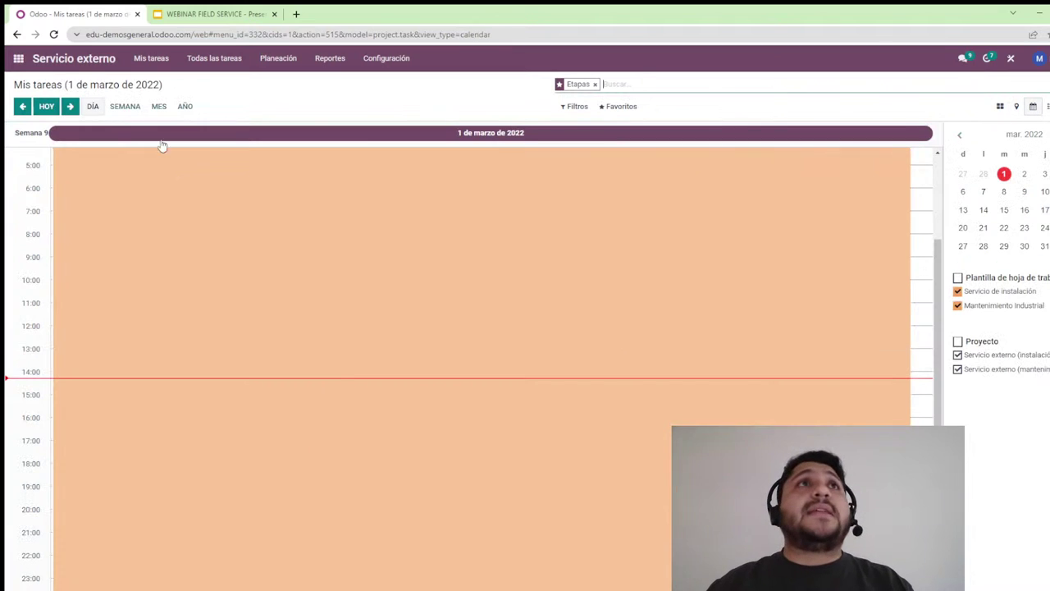
View the task calendar by week and month, and limit it to the project Servicio externo (instalación)
{"action": "left_click", "coordinate": [115, 107]}
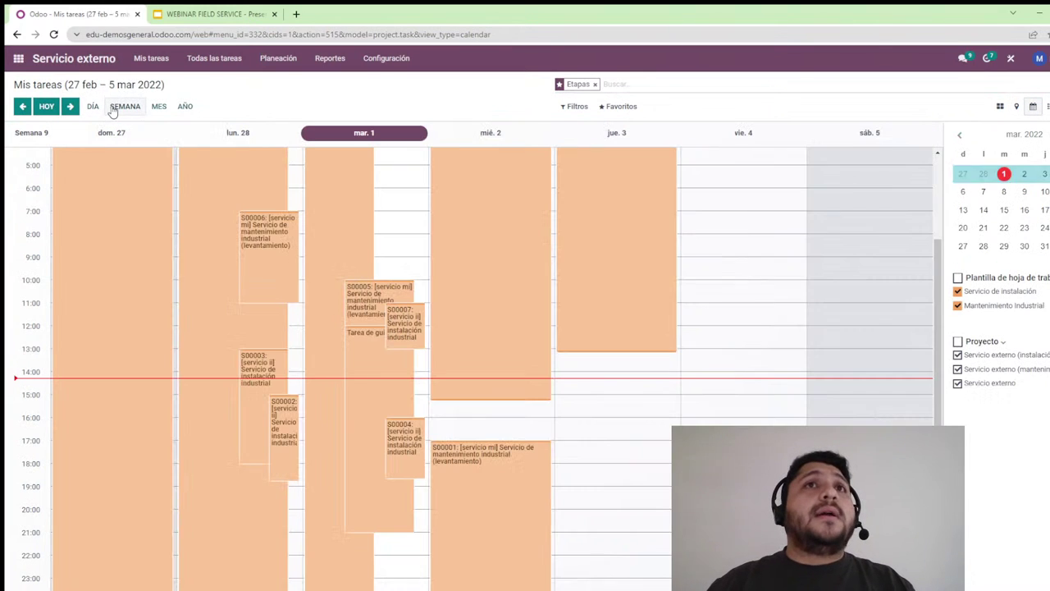
{"action": "left_click", "coordinate": [157, 108]}
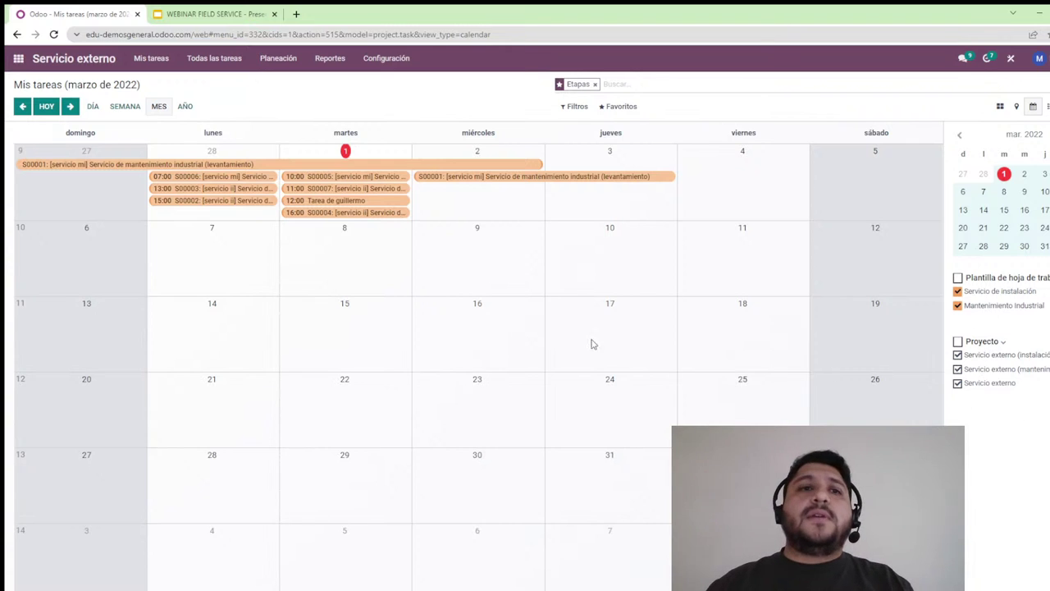
{"action": "left_click", "coordinate": [990, 368]}
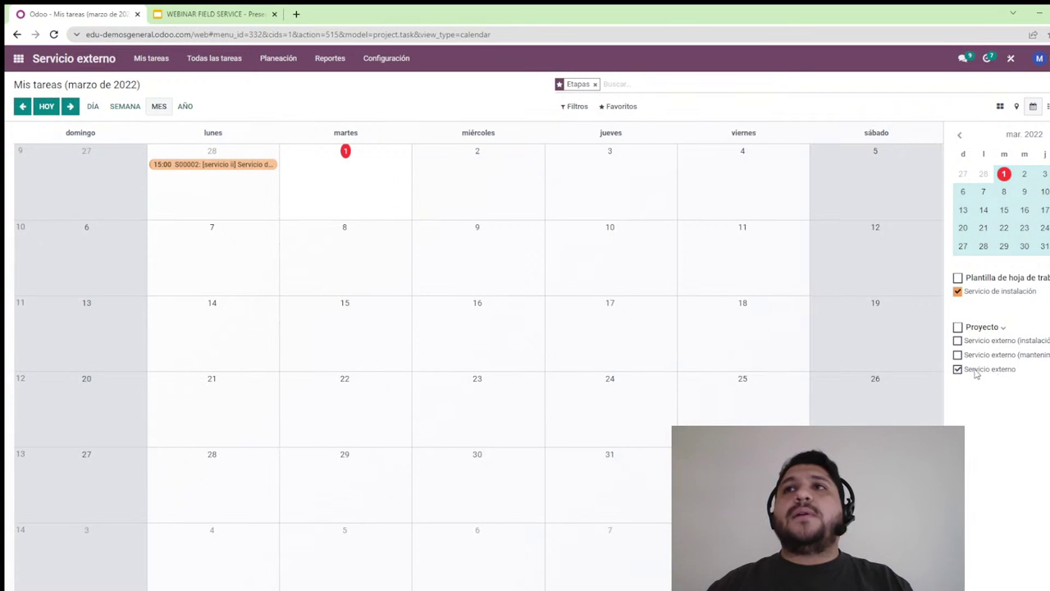
{"action": "left_click", "coordinate": [975, 371]}
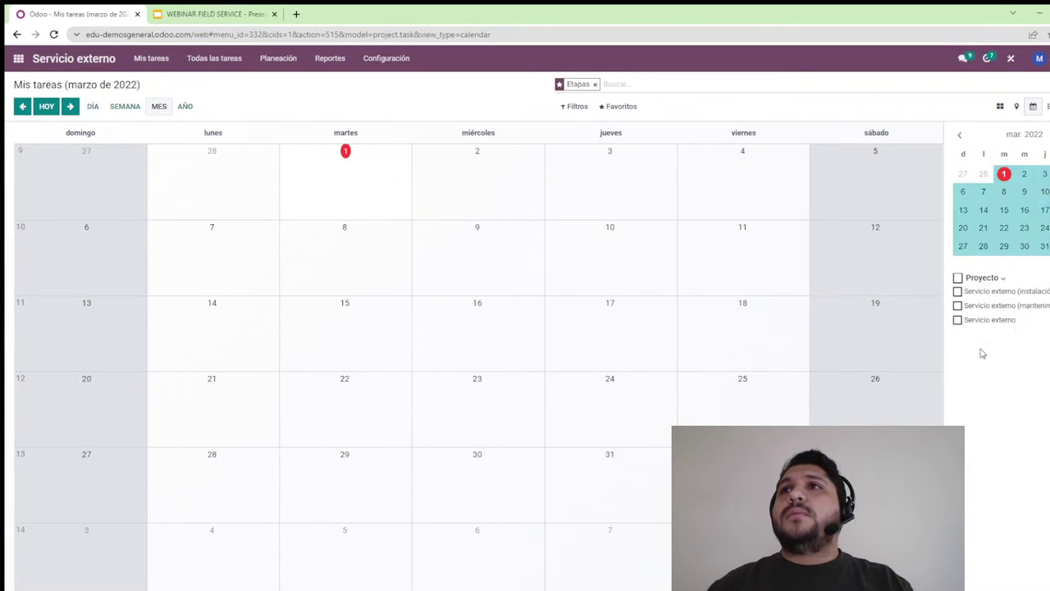
{"action": "left_click", "coordinate": [988, 295]}
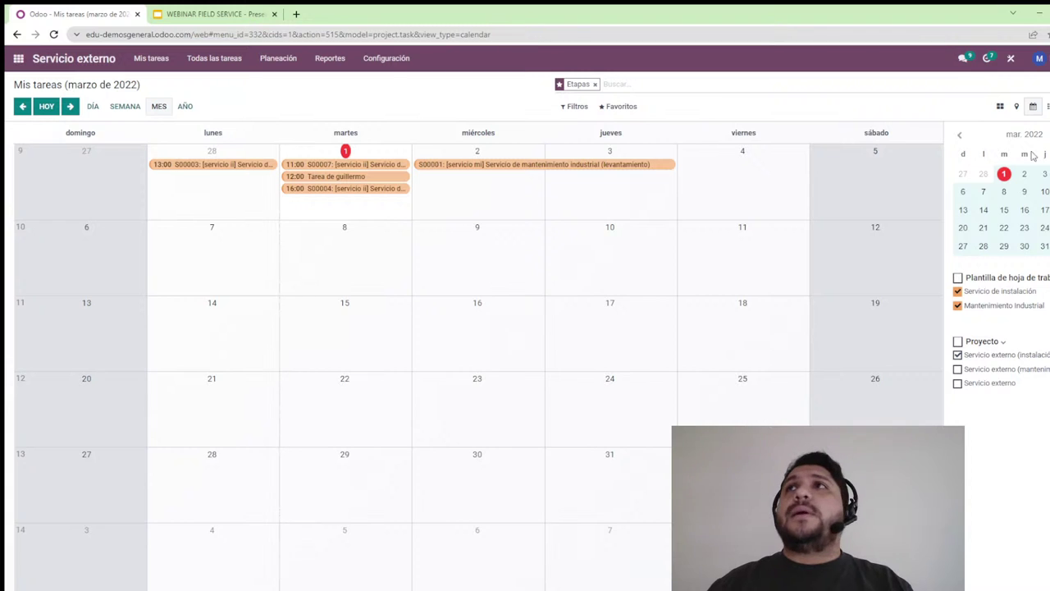
Show the tasks as a list with the Por facturar and Hecho groups expanded, and check the optional columns
{"action": "left_click", "coordinate": [1047, 105]}
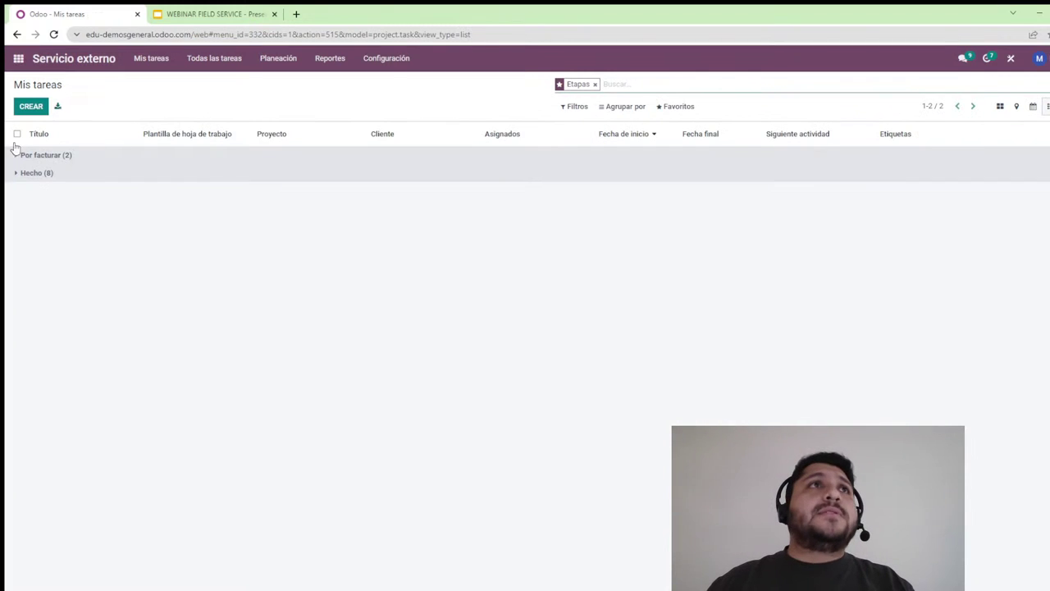
{"action": "left_click", "coordinate": [31, 157]}
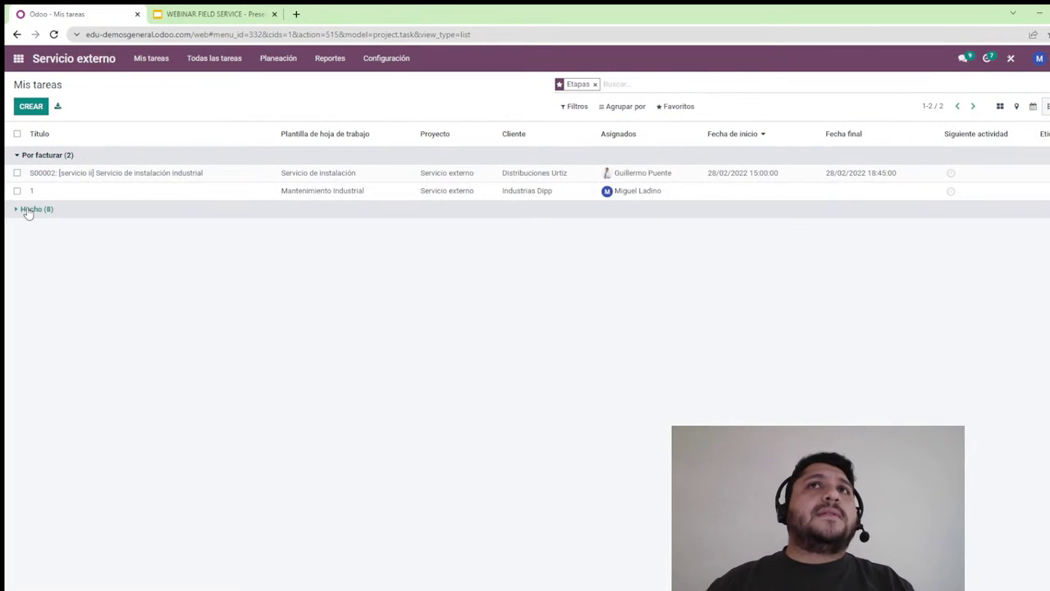
{"action": "left_click", "coordinate": [29, 209]}
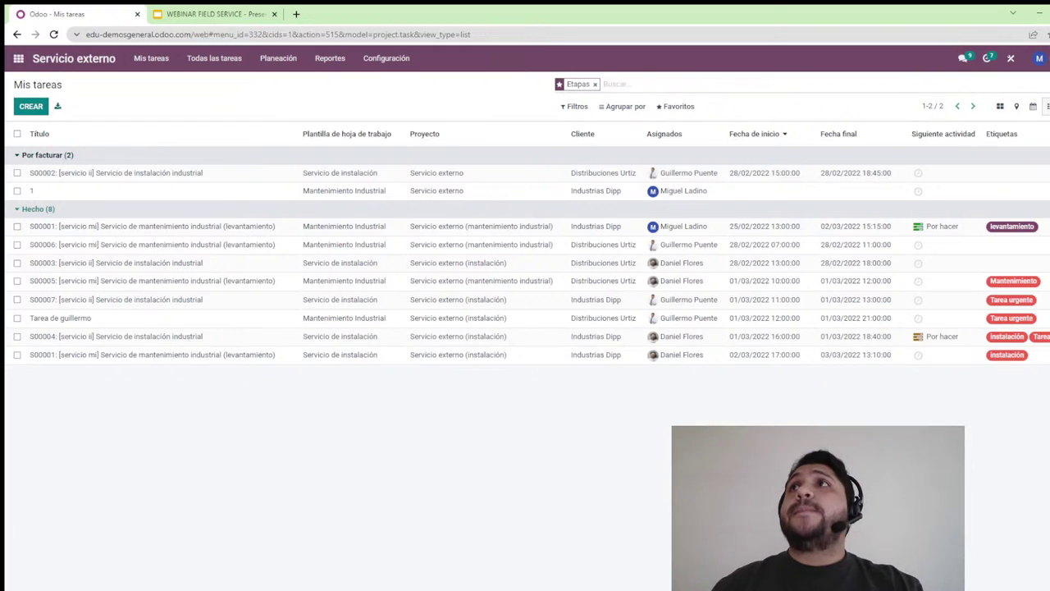
{"action": "left_click", "coordinate": [1045, 135]}
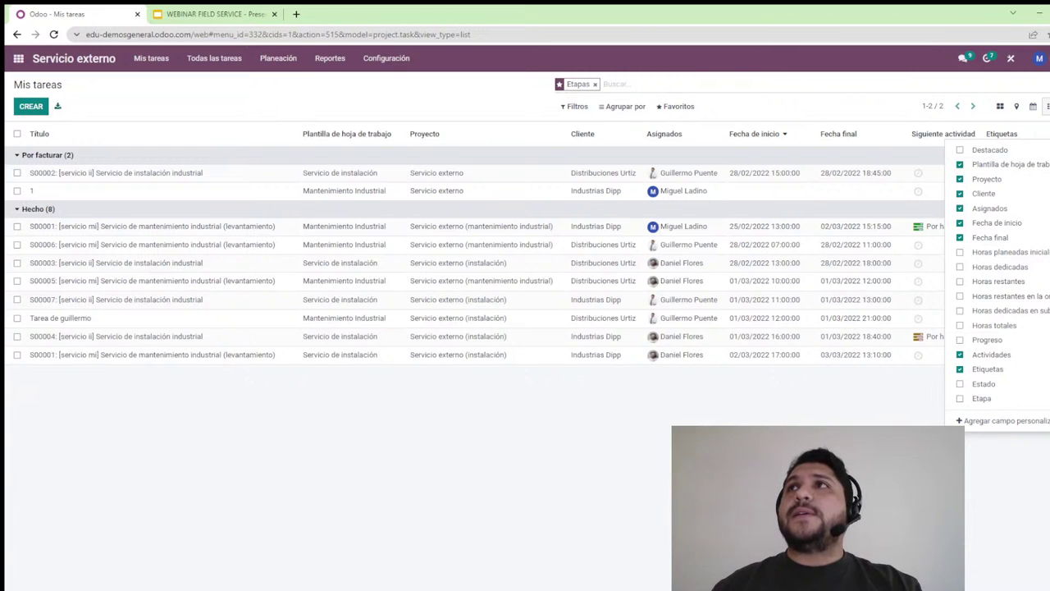
{"action": "key", "text": "Escape"}
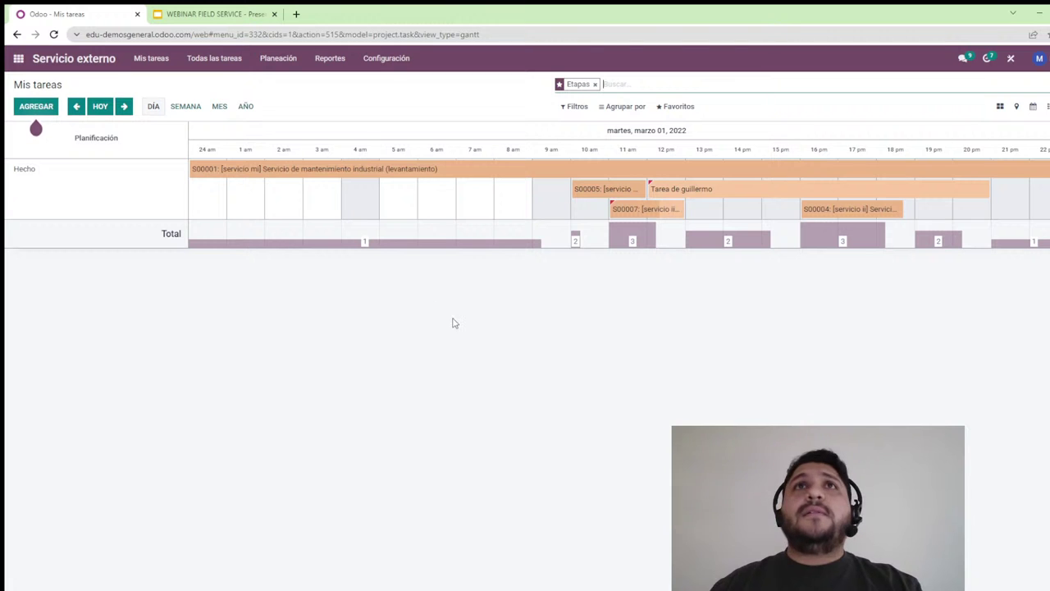
View the tasks' Gantt planning at week, day and month scale, ending on the week
{"action": "left_click", "coordinate": [185, 106]}
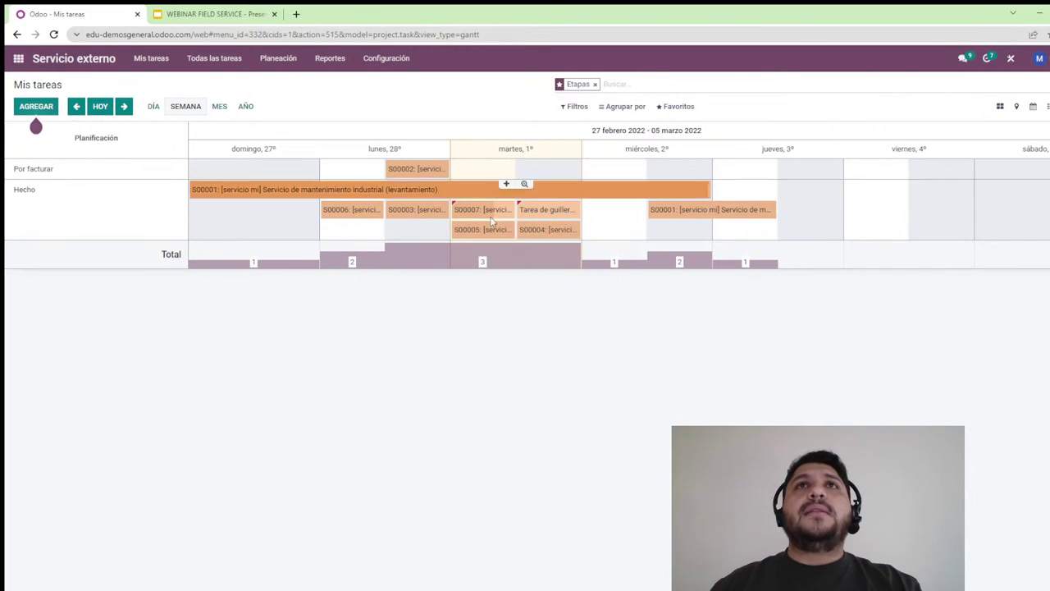
{"action": "left_click", "coordinate": [154, 107]}
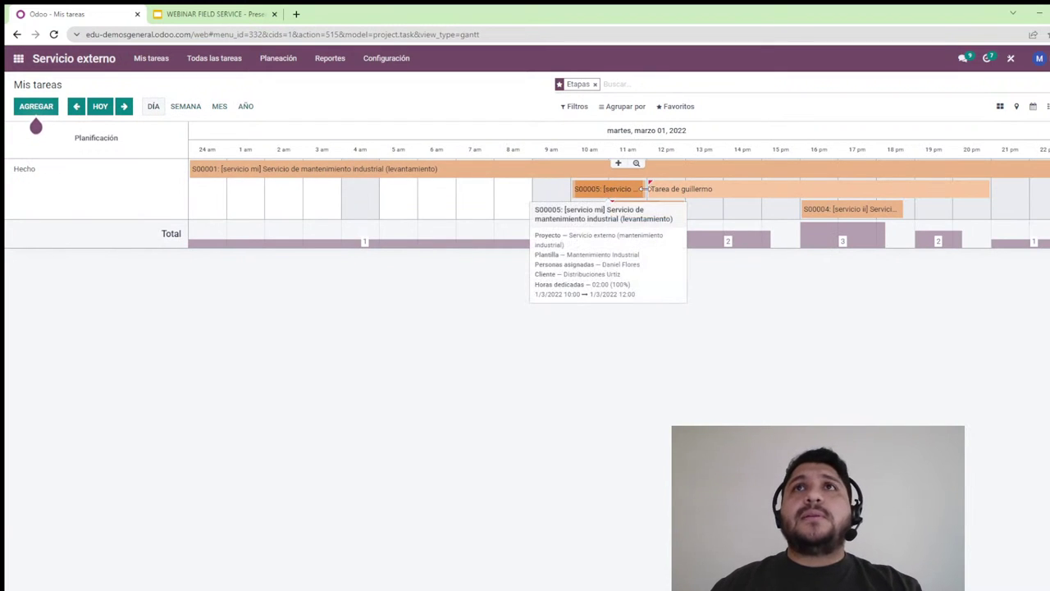
{"action": "left_click", "coordinate": [218, 107]}
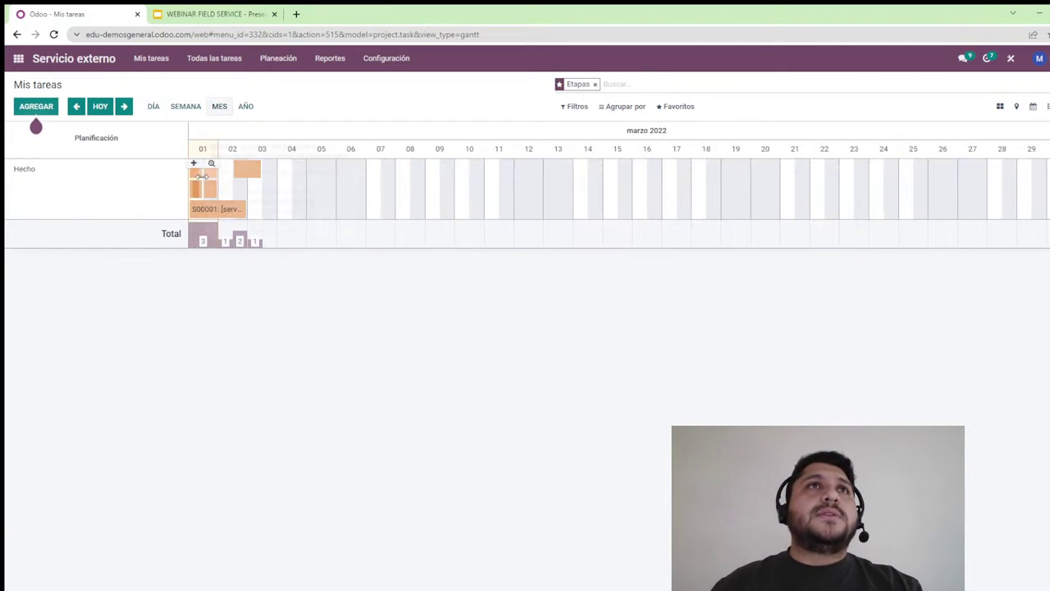
{"action": "left_click", "coordinate": [186, 107]}
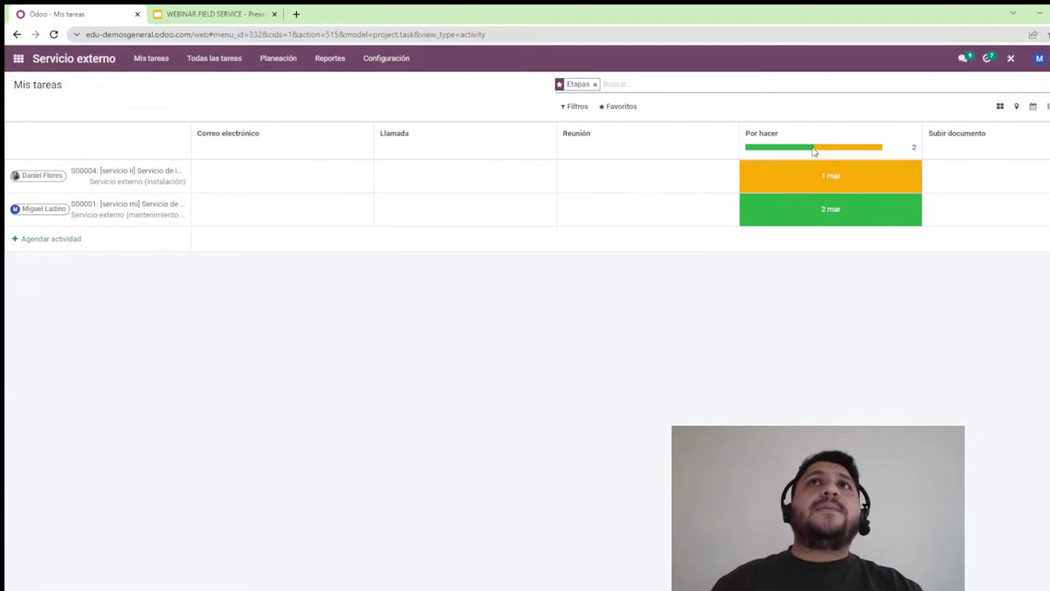
Show the tasks as kanban cards, view the quick form for a new task under Por facturar, and discard it
{"action": "left_click", "coordinate": [999, 106]}
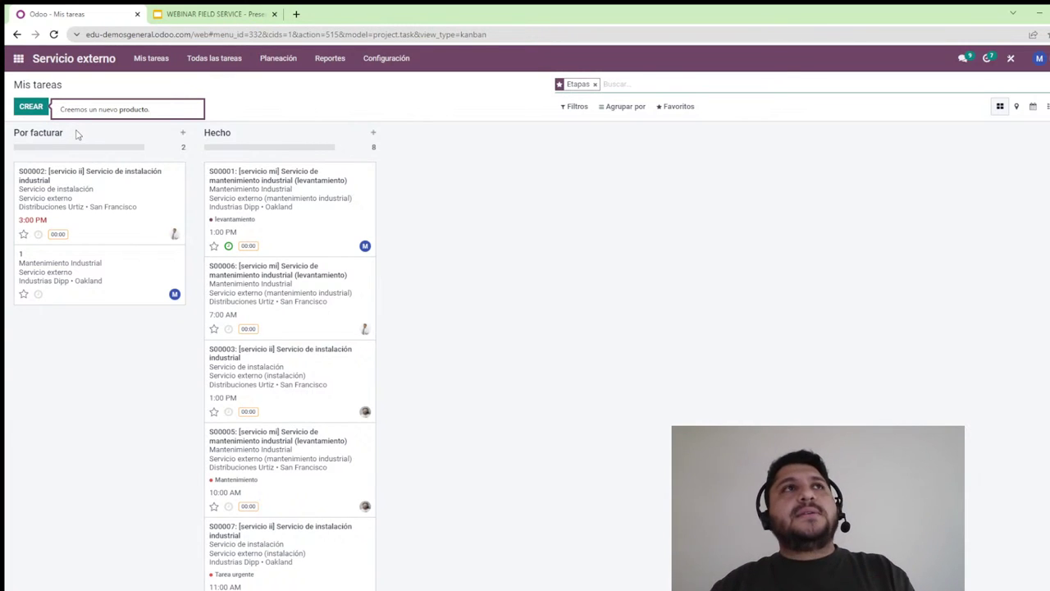
{"action": "left_click", "coordinate": [31, 110]}
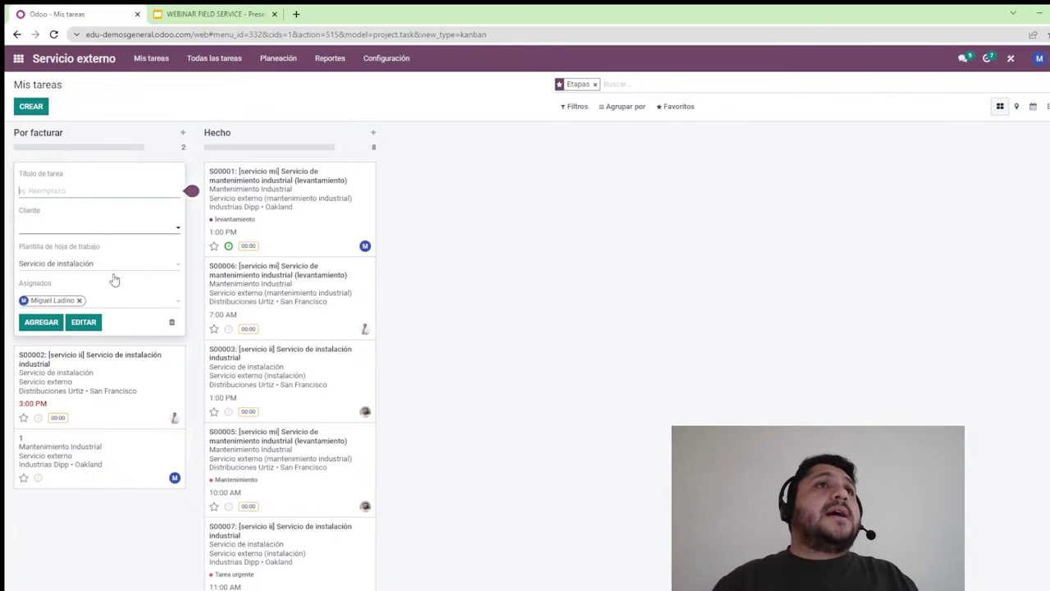
{"action": "left_click", "coordinate": [172, 322]}
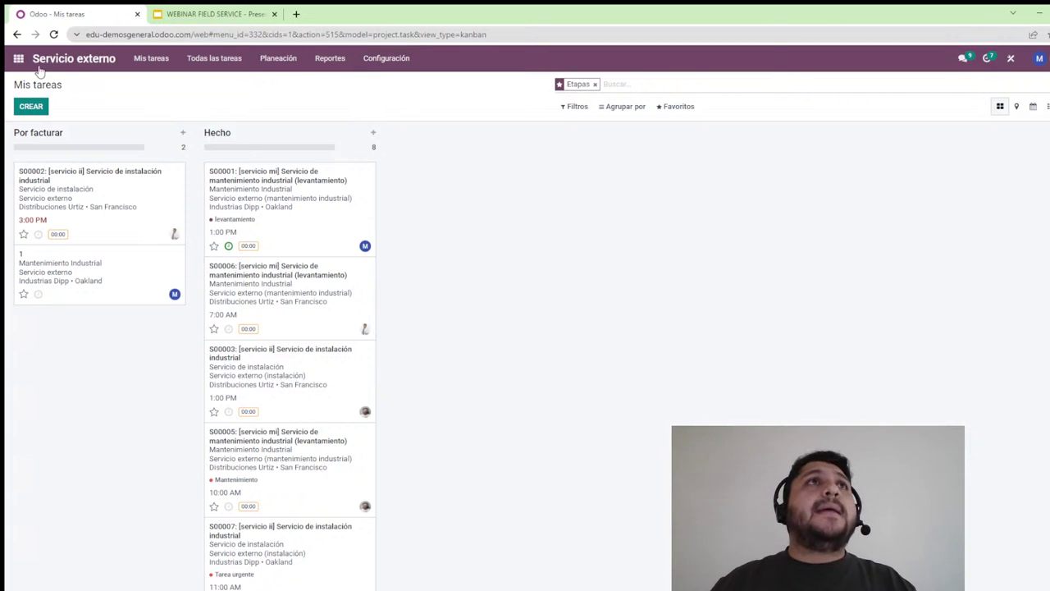
Review the Servicio externo settings and the project Servicio externo (instalación), and return to the projects list
{"action": "left_click", "coordinate": [382, 61]}
{"action": "left_click", "coordinate": [390, 83]}
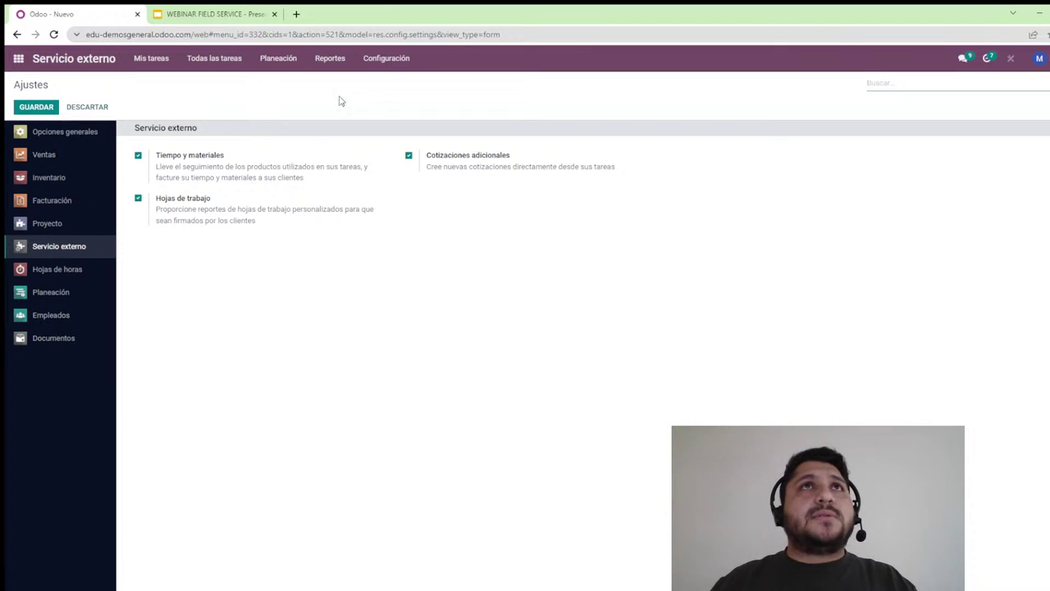
{"action": "left_click", "coordinate": [397, 59]}
{"action": "left_click", "coordinate": [393, 99]}
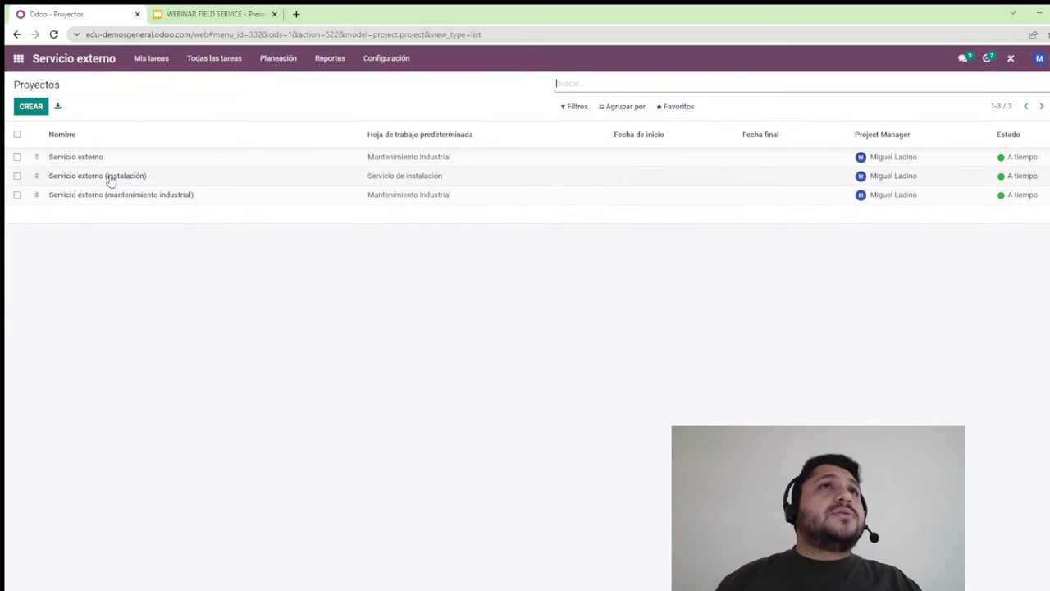
{"action": "left_click", "coordinate": [243, 181]}
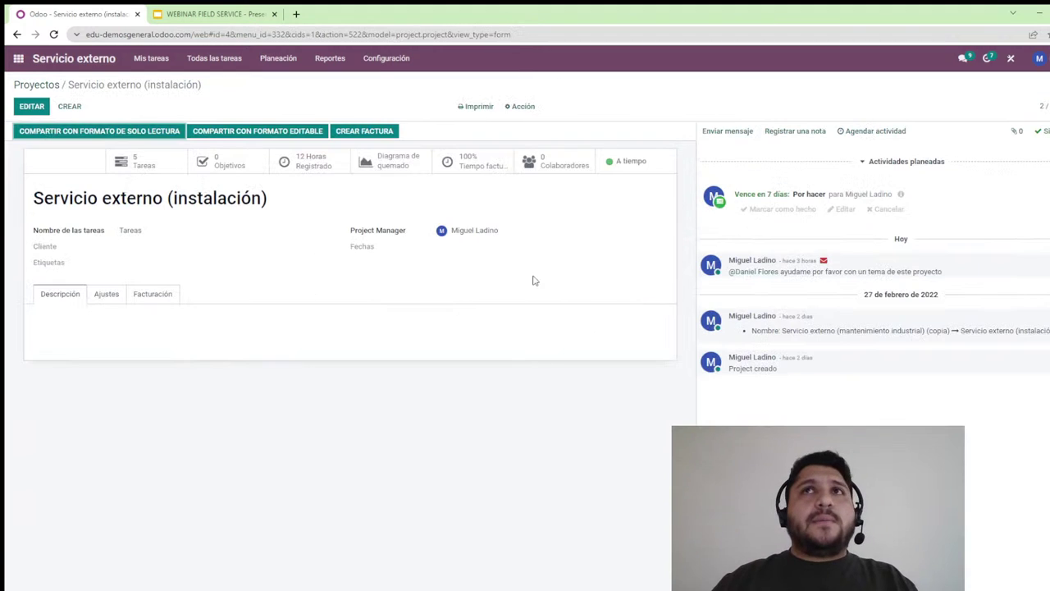
{"action": "left_click", "coordinate": [41, 85]}
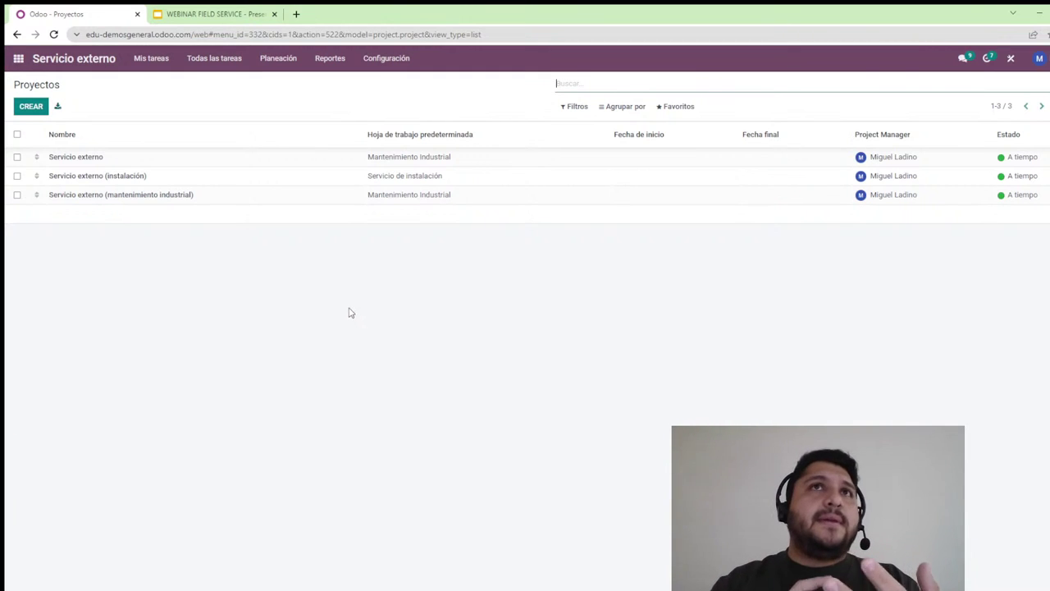
Reopen the project Servicio externo (instalación), view its editable form, and save it without changes
{"action": "left_click", "coordinate": [298, 181]}
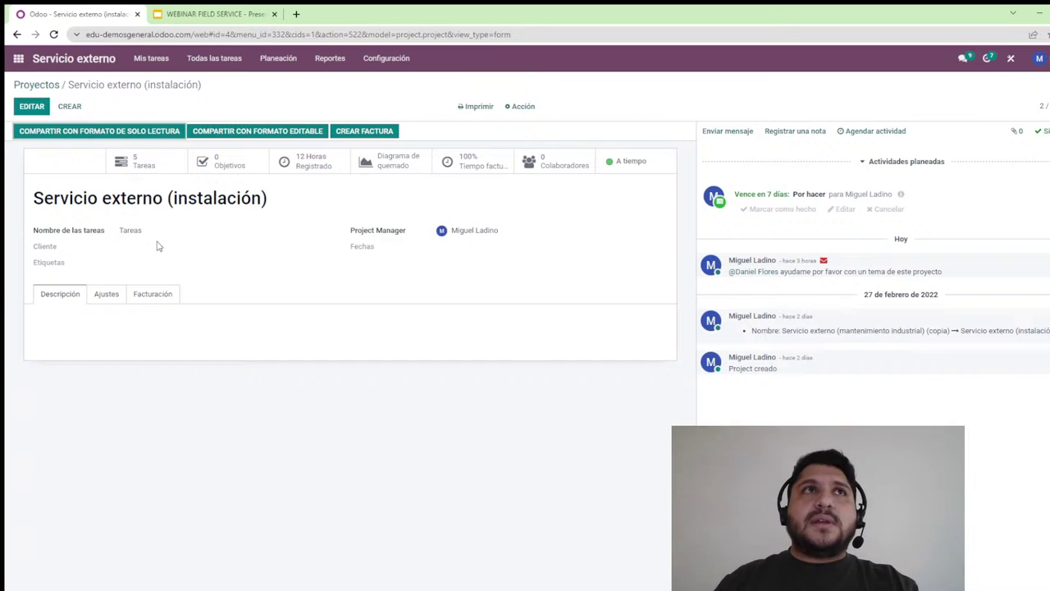
{"action": "left_click", "coordinate": [33, 108]}
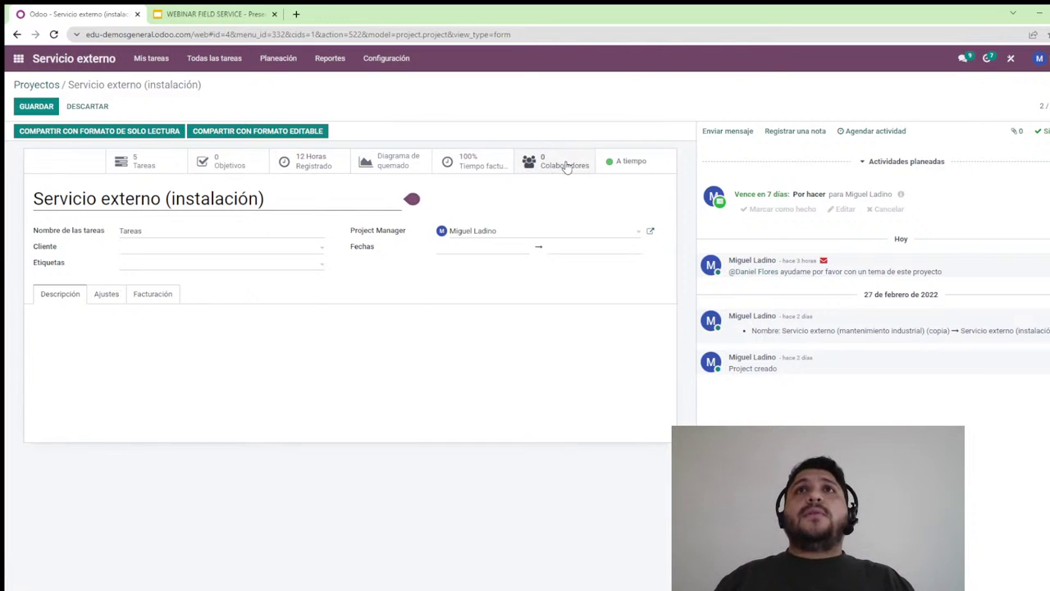
{"action": "left_click", "coordinate": [30, 106]}
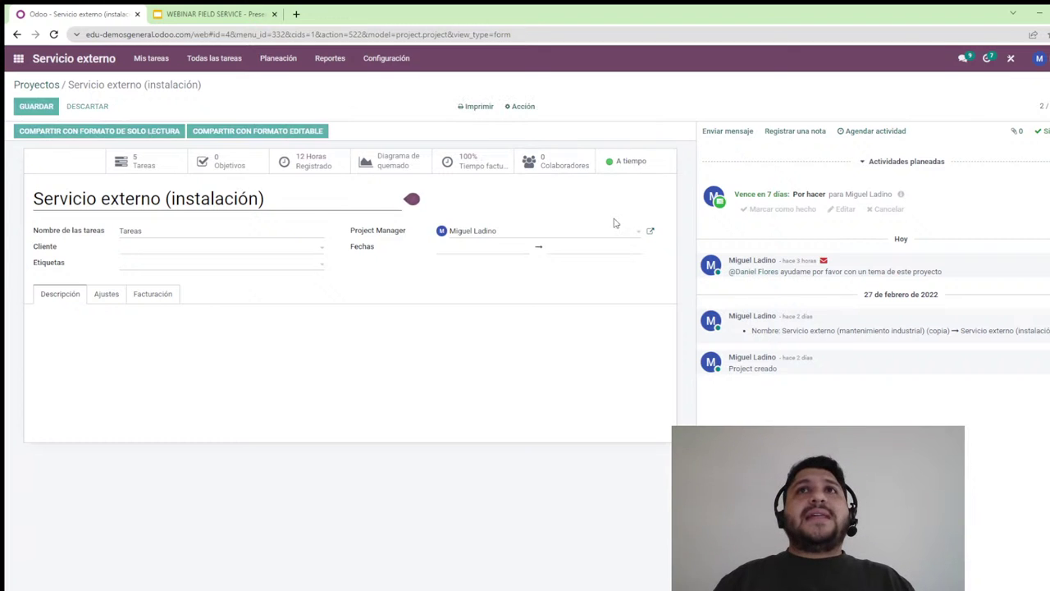
View the project's status updates with the new objective and new update forms, discard both, and return to the projects list
{"action": "left_click", "coordinate": [650, 169]}
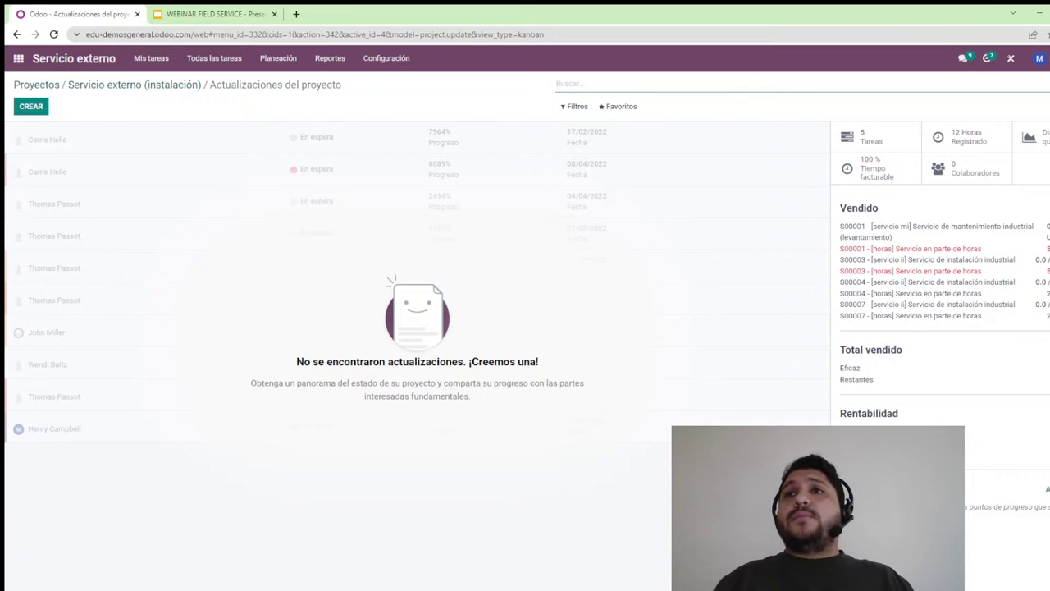
{"action": "left_click", "coordinate": [1047, 489]}
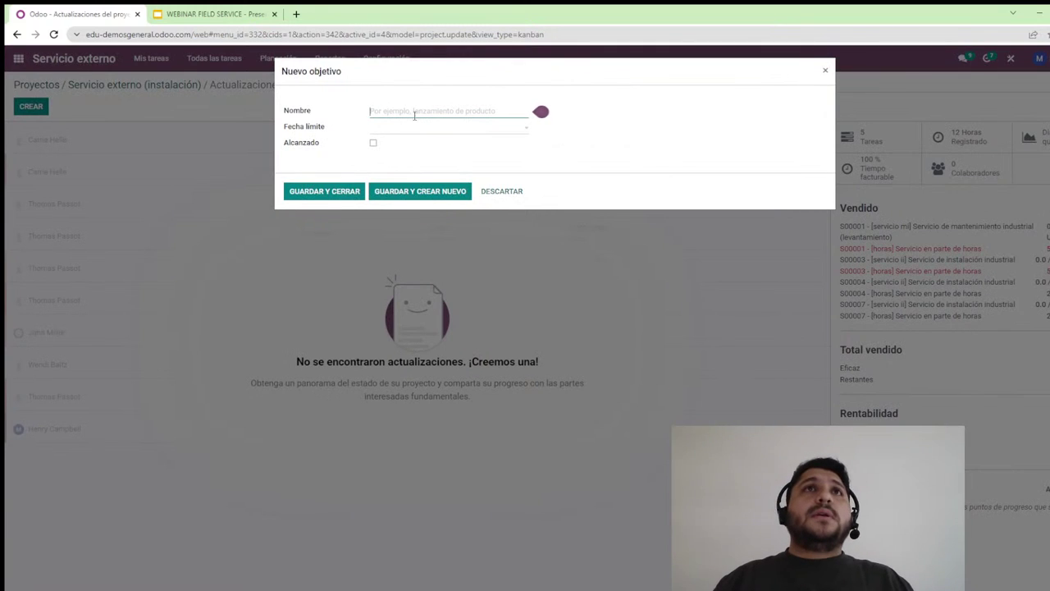
{"action": "left_click", "coordinate": [504, 191]}
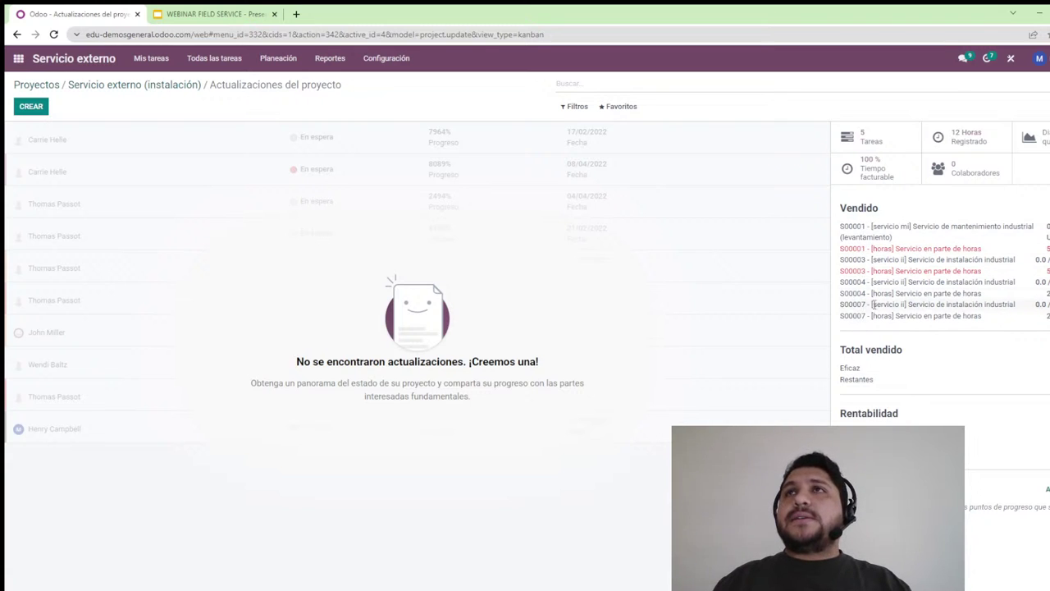
{"action": "left_click", "coordinate": [31, 106]}
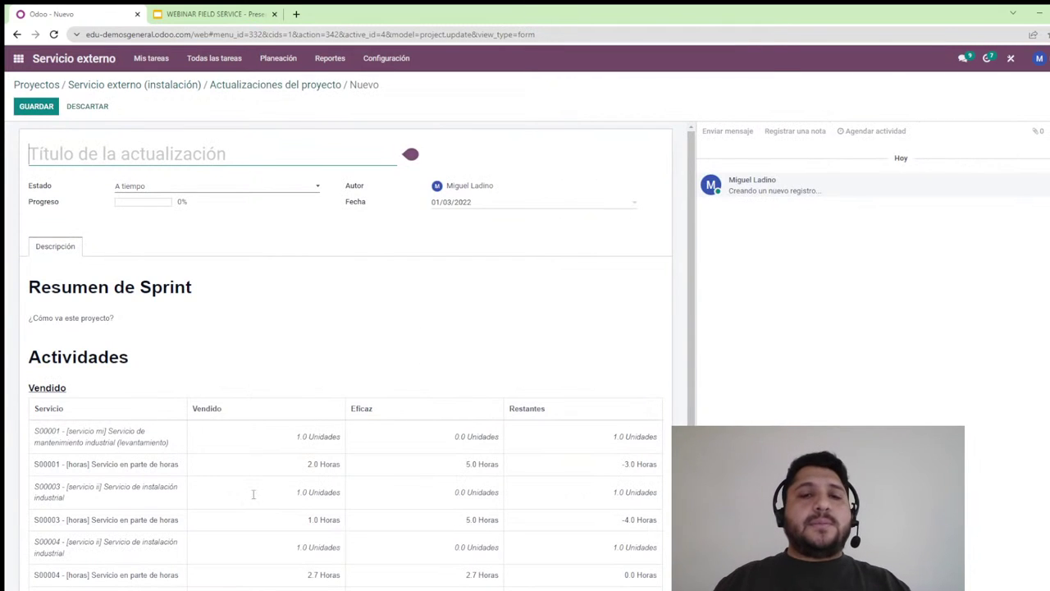
{"action": "left_click", "coordinate": [81, 92]}
{"action": "left_click", "coordinate": [40, 86]}
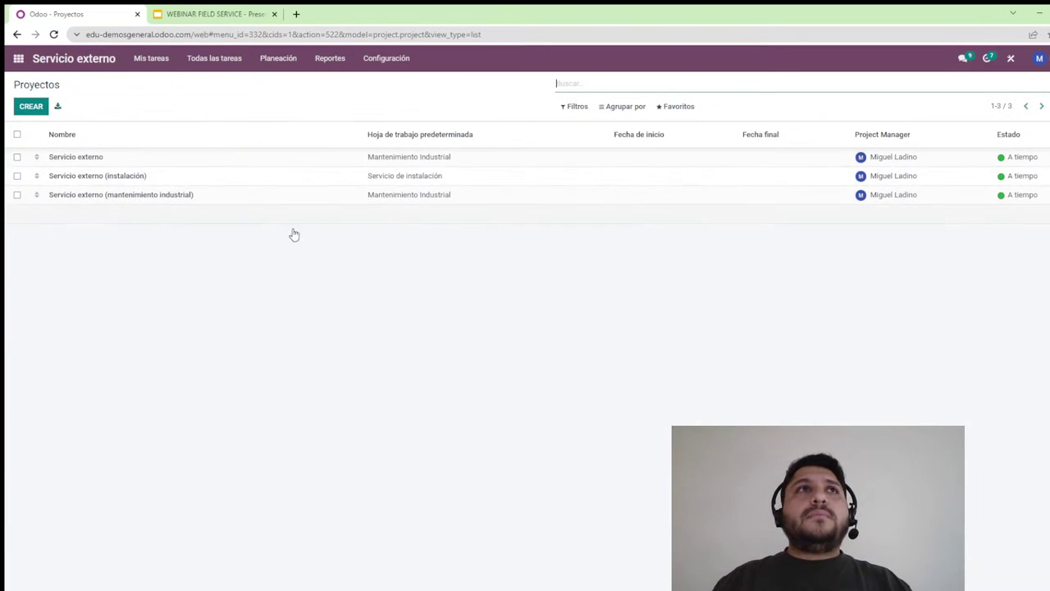
View the configured task stages and the list of worksheet templates
{"action": "left_click", "coordinate": [392, 68]}
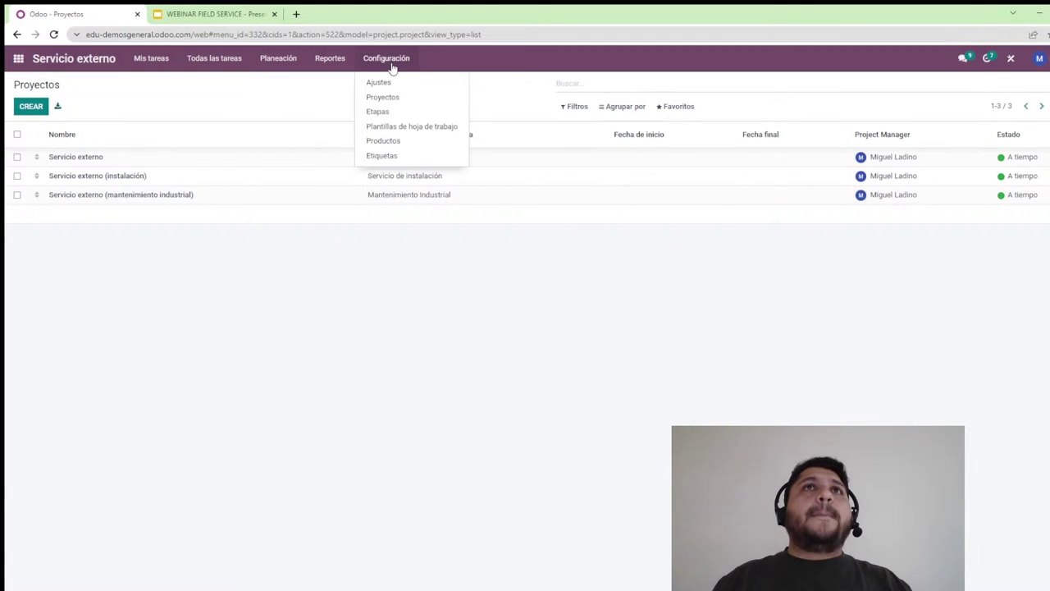
{"action": "left_click", "coordinate": [396, 113]}
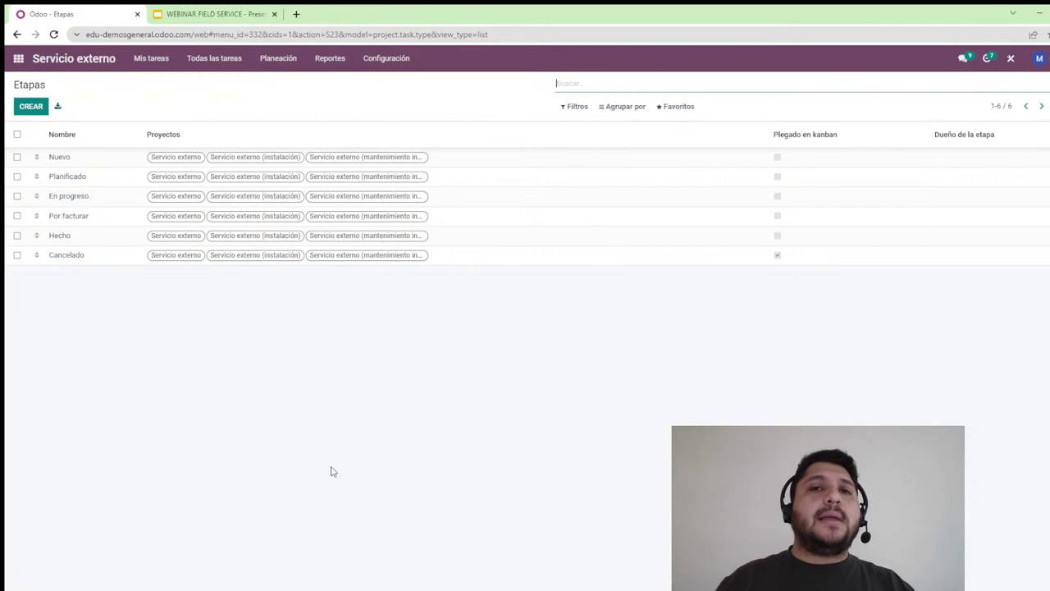
{"action": "left_click", "coordinate": [384, 58]}
{"action": "left_click", "coordinate": [413, 112]}
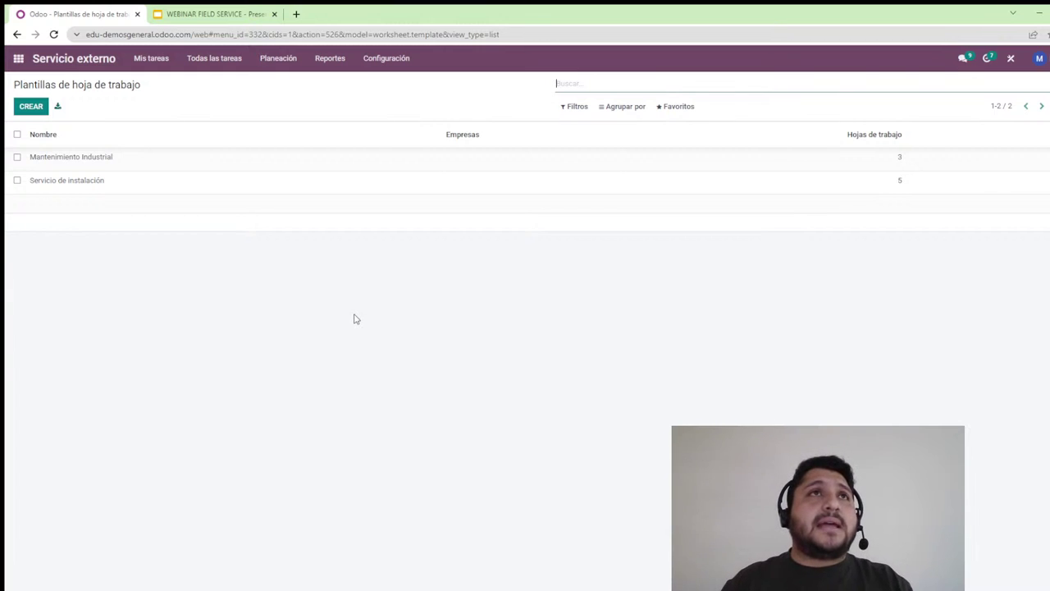
In the Mantenimiento Industrial worksheet template's design, add a text field labelled "numero pisos" below tipo de instalación using Studio
{"action": "left_click", "coordinate": [86, 165]}
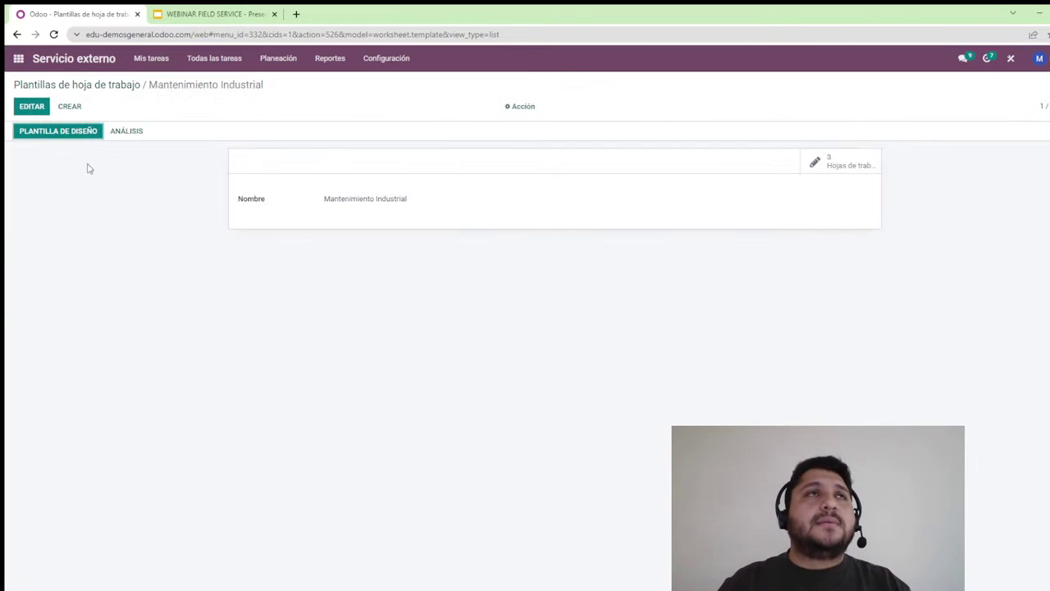
{"action": "left_click", "coordinate": [59, 132]}
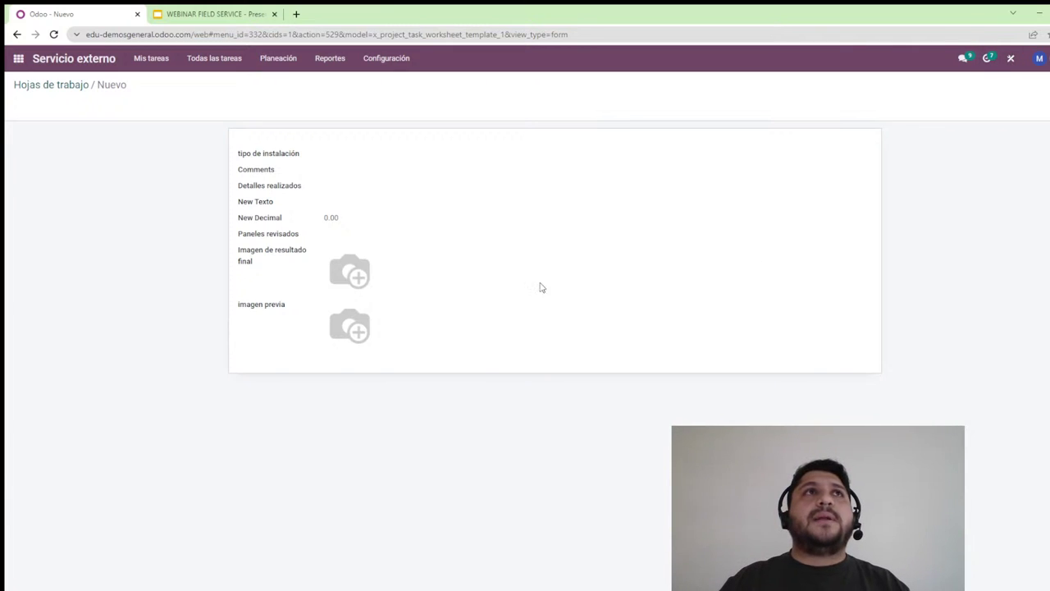
{"action": "left_click", "coordinate": [1012, 62]}
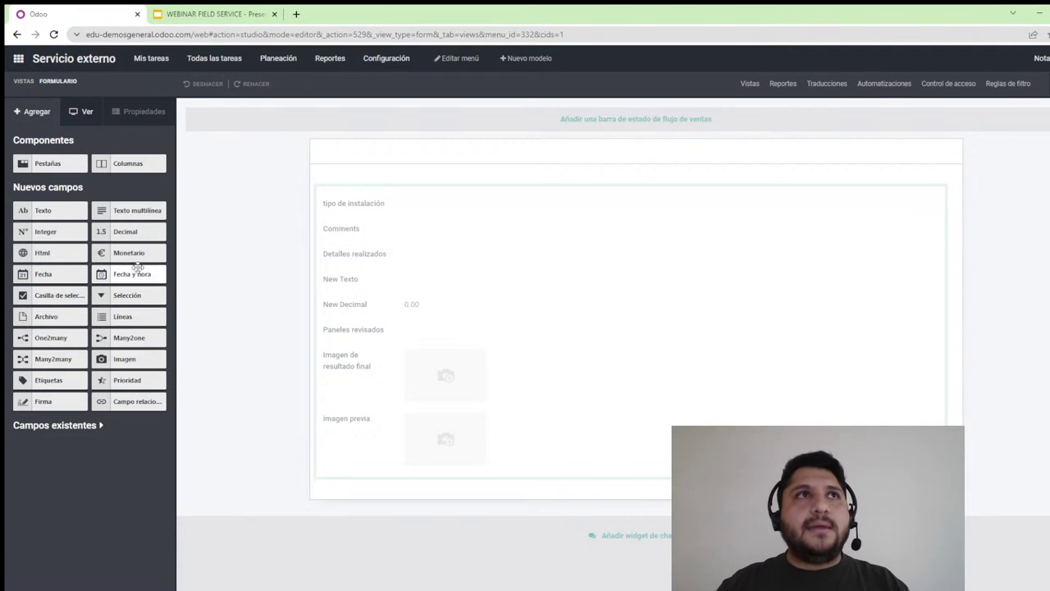
{"action": "left_click_drag", "start_coordinate": [64, 212], "coordinate": [391, 236]}
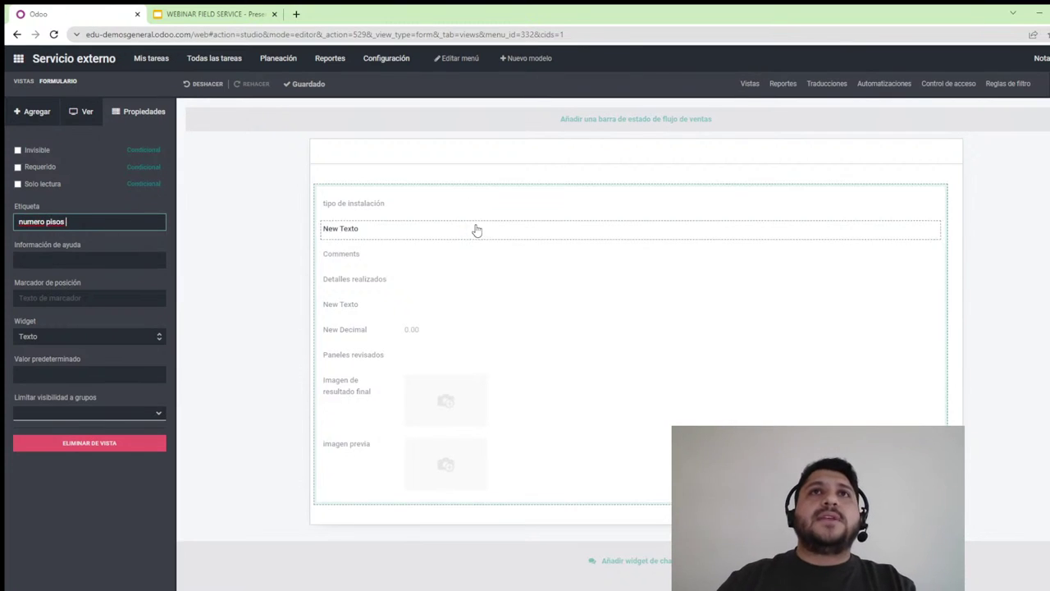
{"action": "left_click", "coordinate": [479, 222]}
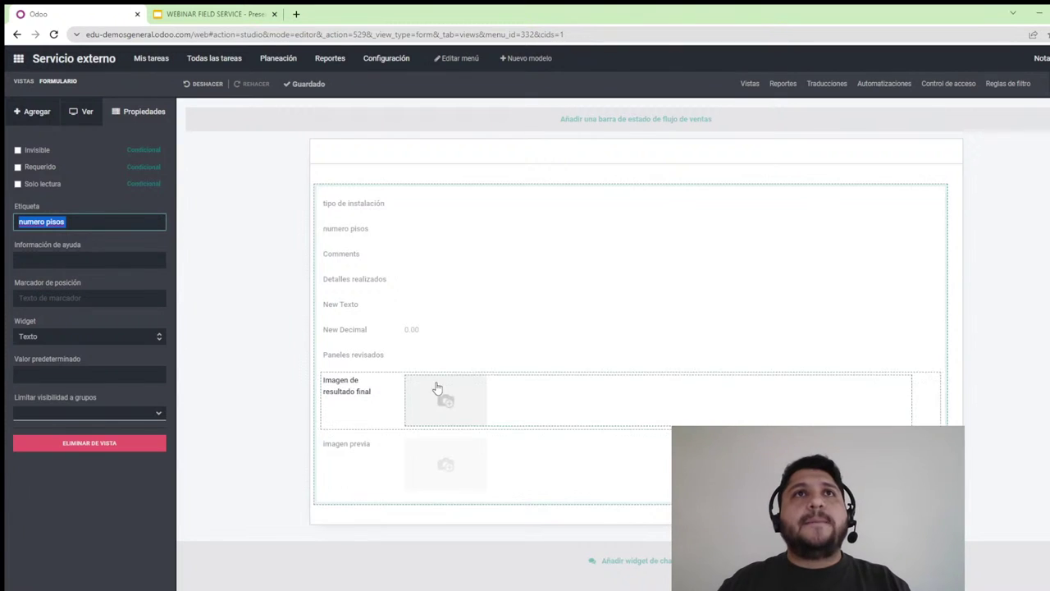
{"action": "left_click", "coordinate": [28, 111]}
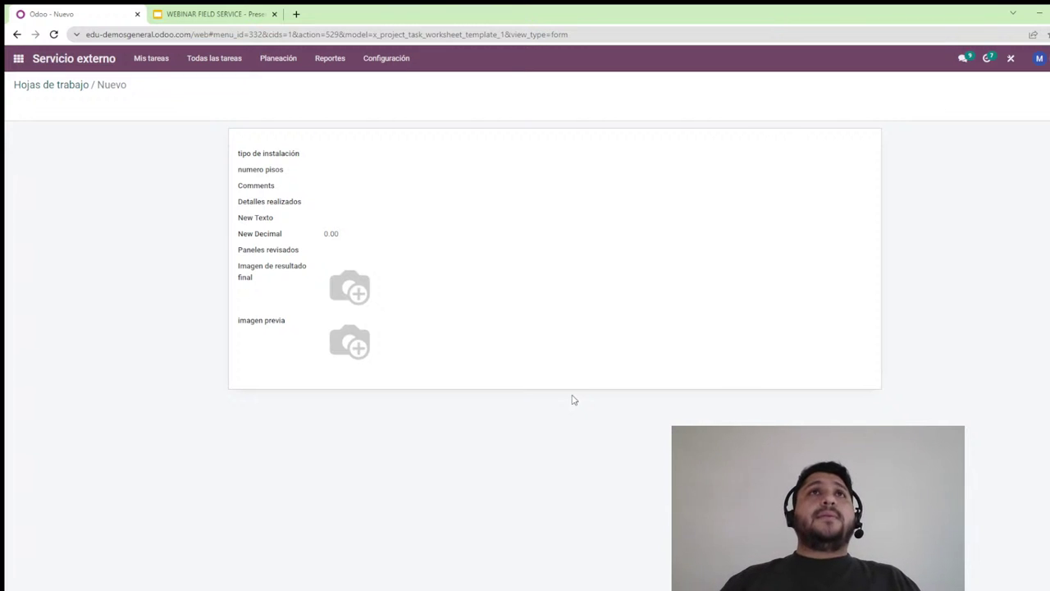
View the configured products and the list of task tags
{"action": "left_click", "coordinate": [401, 60]}
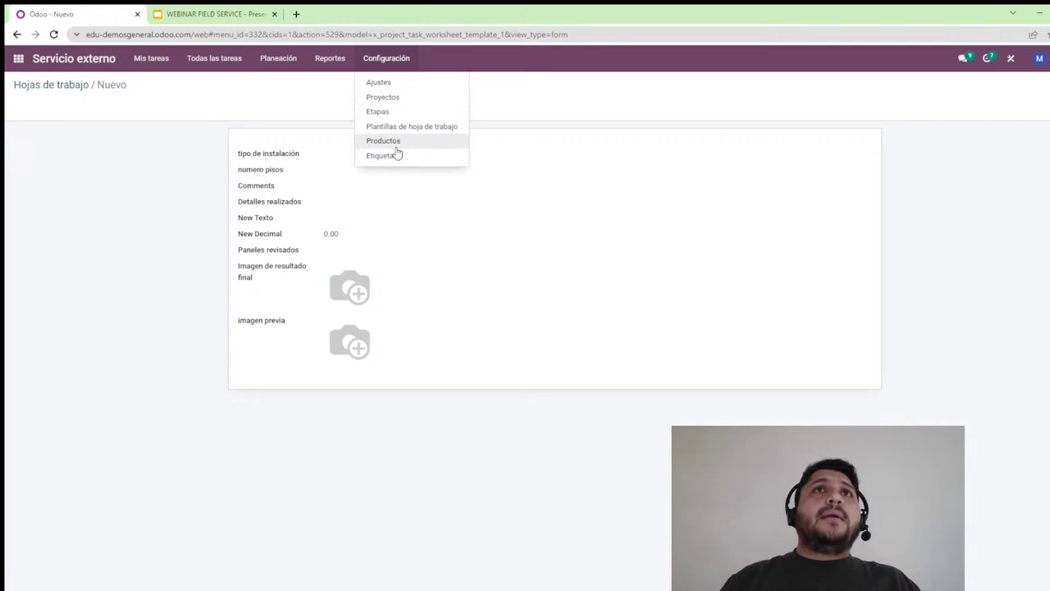
{"action": "left_click", "coordinate": [348, 165]}
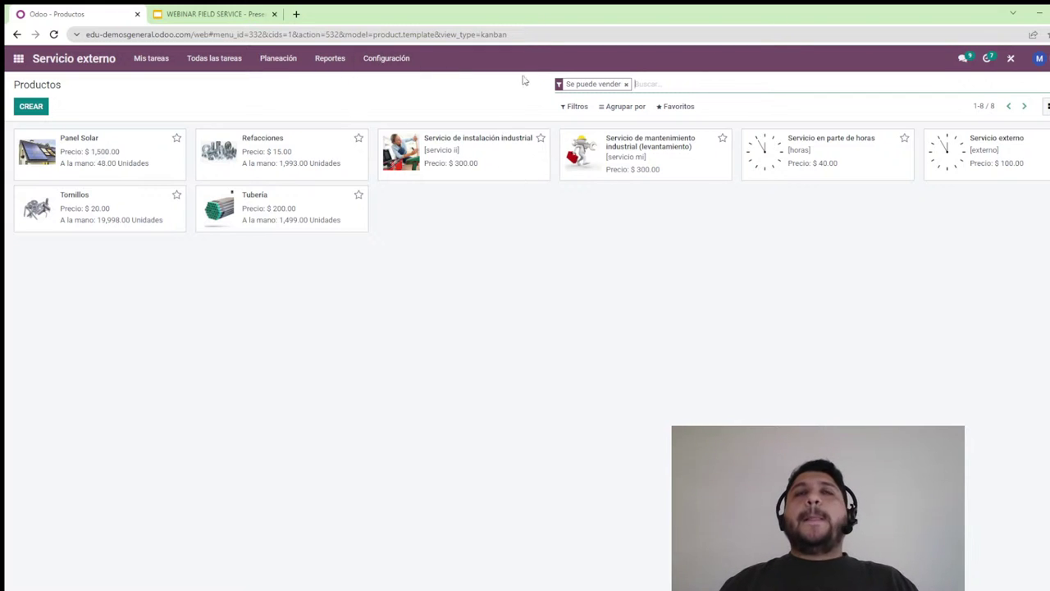
{"action": "left_click", "coordinate": [385, 61]}
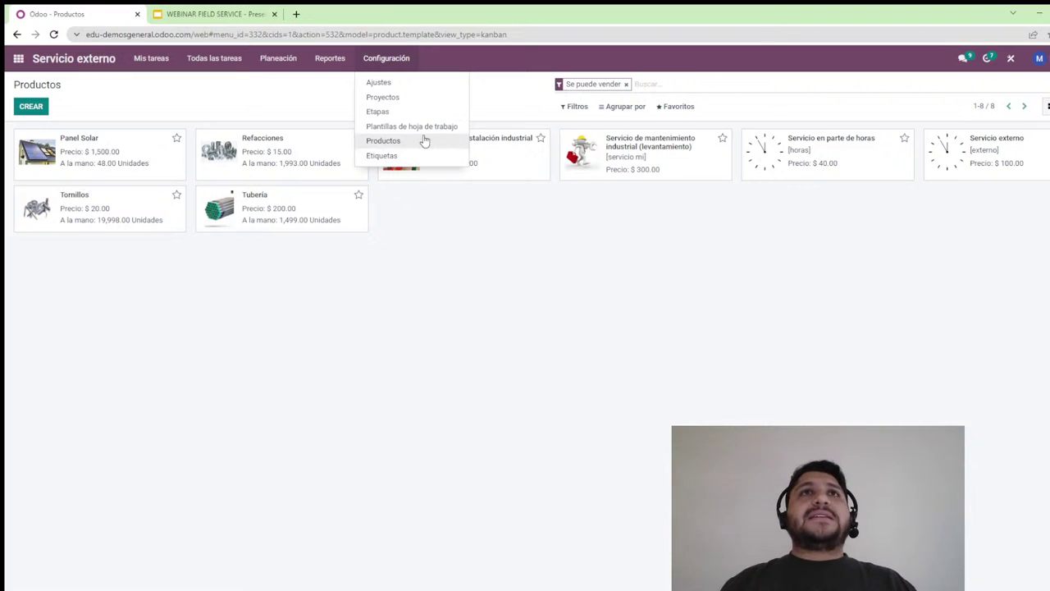
{"action": "left_click", "coordinate": [403, 156]}
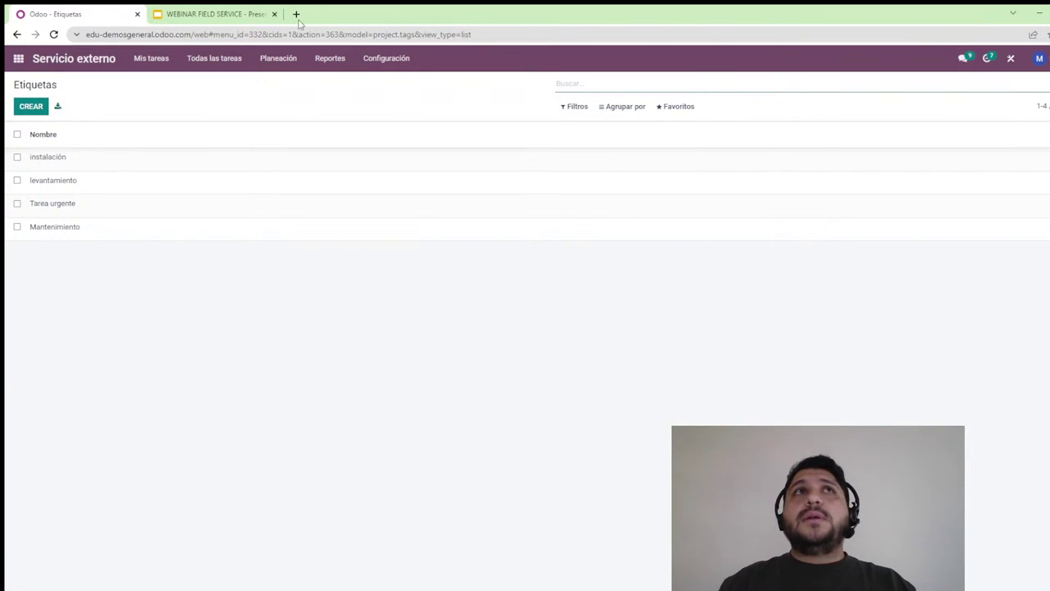
{"action": "left_click", "coordinate": [383, 58]}
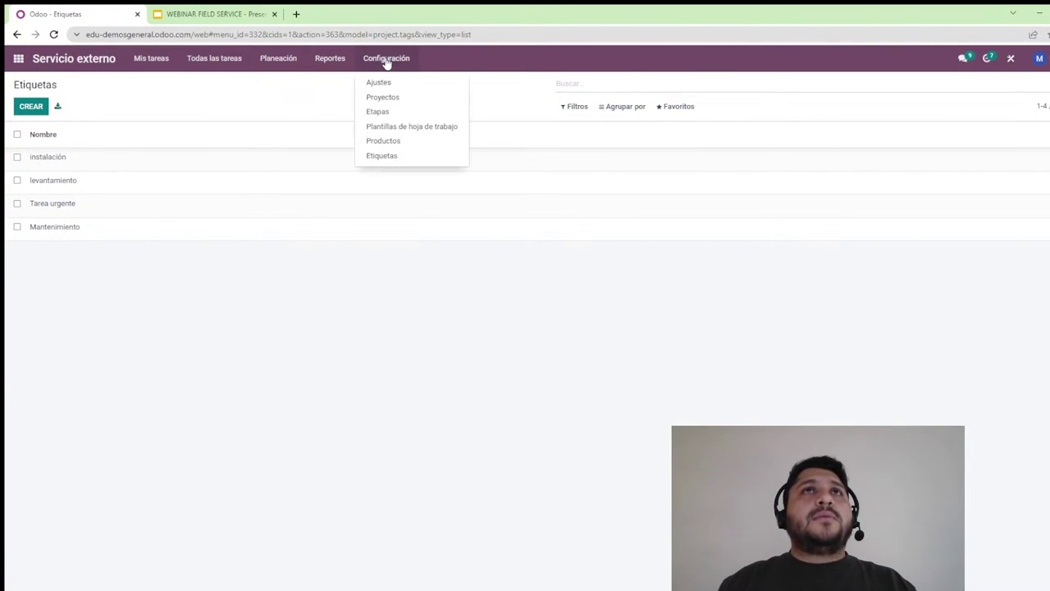
Return to Mis tareas and show the tasks as a list with the Hecho group expanded
{"action": "left_click", "coordinate": [51, 65]}
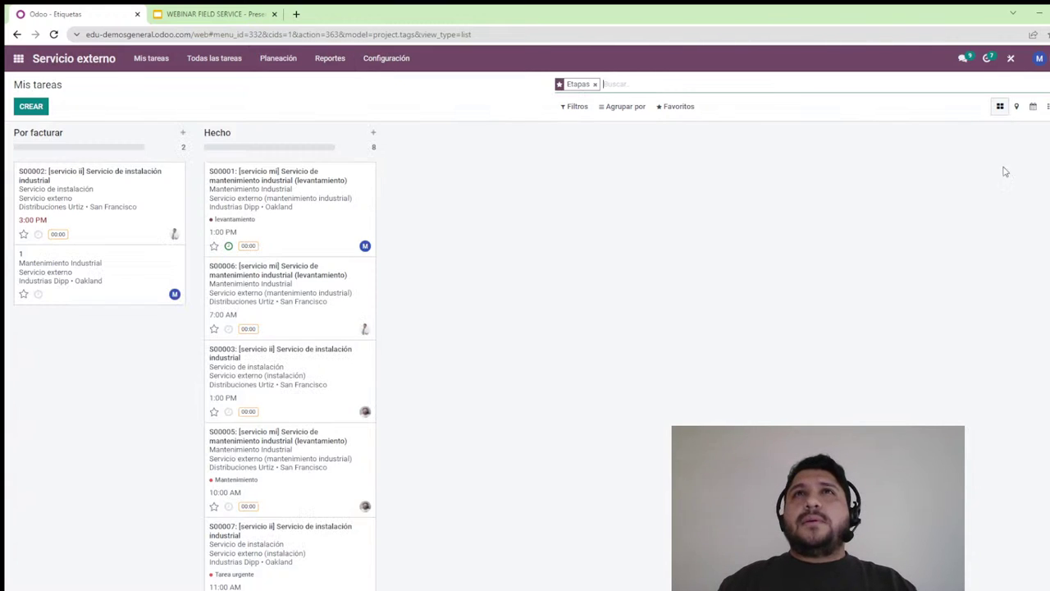
{"action": "left_click", "coordinate": [1047, 106]}
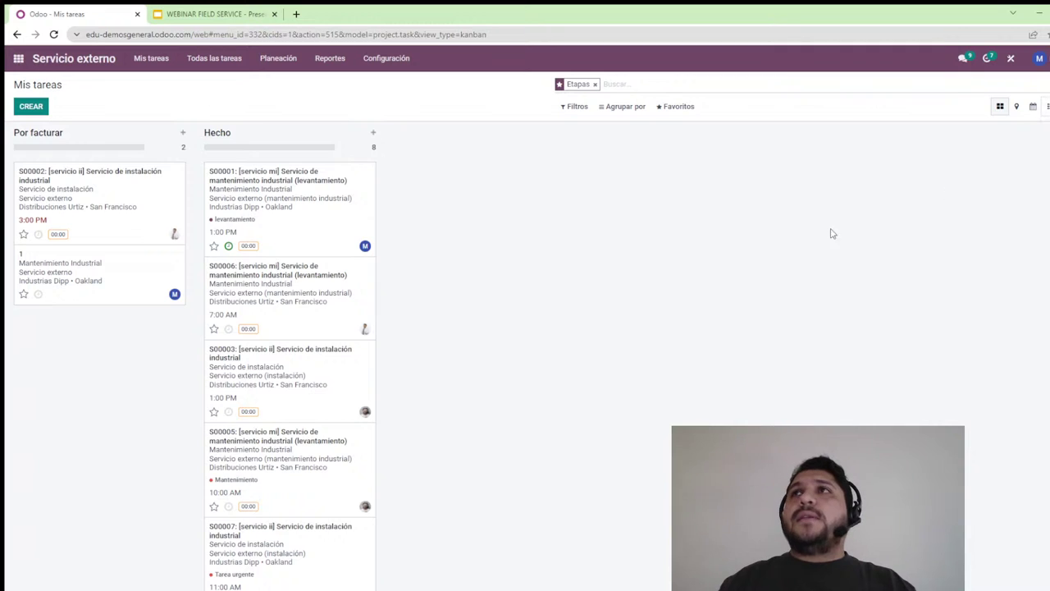
{"action": "left_click", "coordinate": [71, 174]}
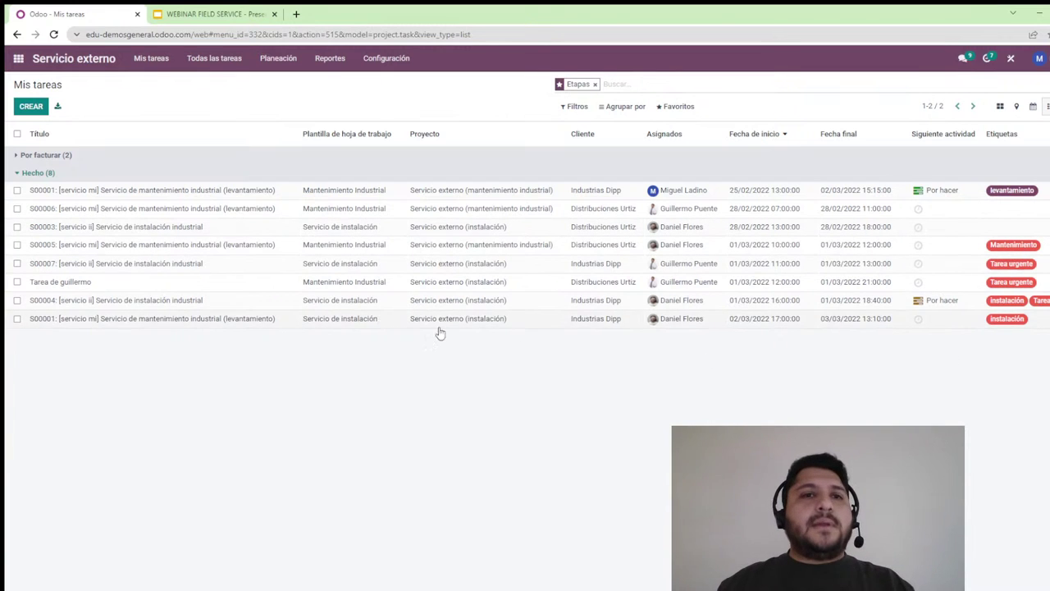
Open the task analysis report, check its available measures, and view it as line chart, pie chart and pivot table
{"action": "left_click", "coordinate": [330, 59]}
{"action": "left_click", "coordinate": [362, 81]}
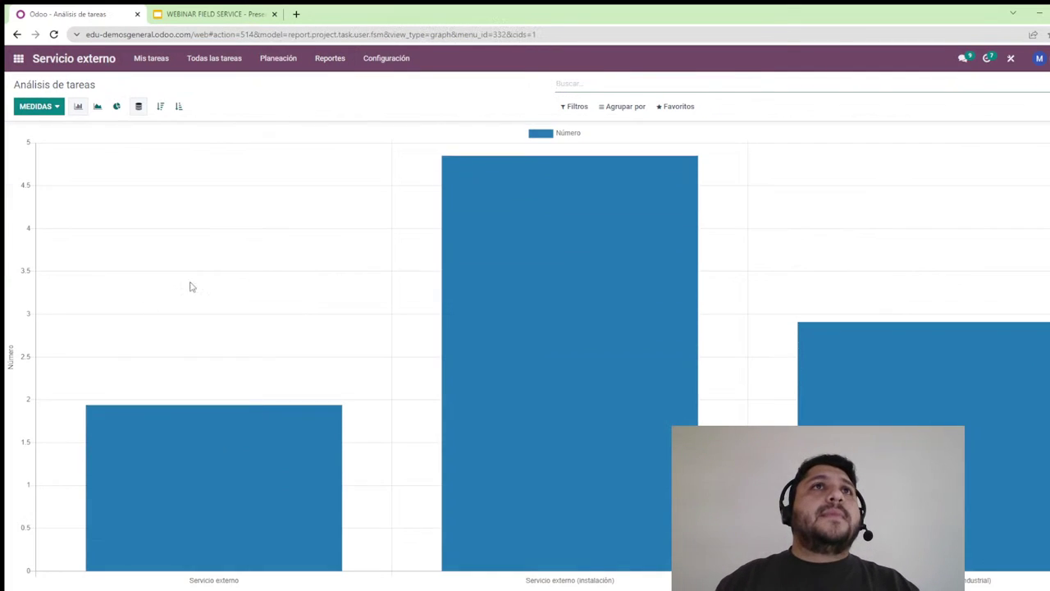
{"action": "left_click", "coordinate": [47, 107]}
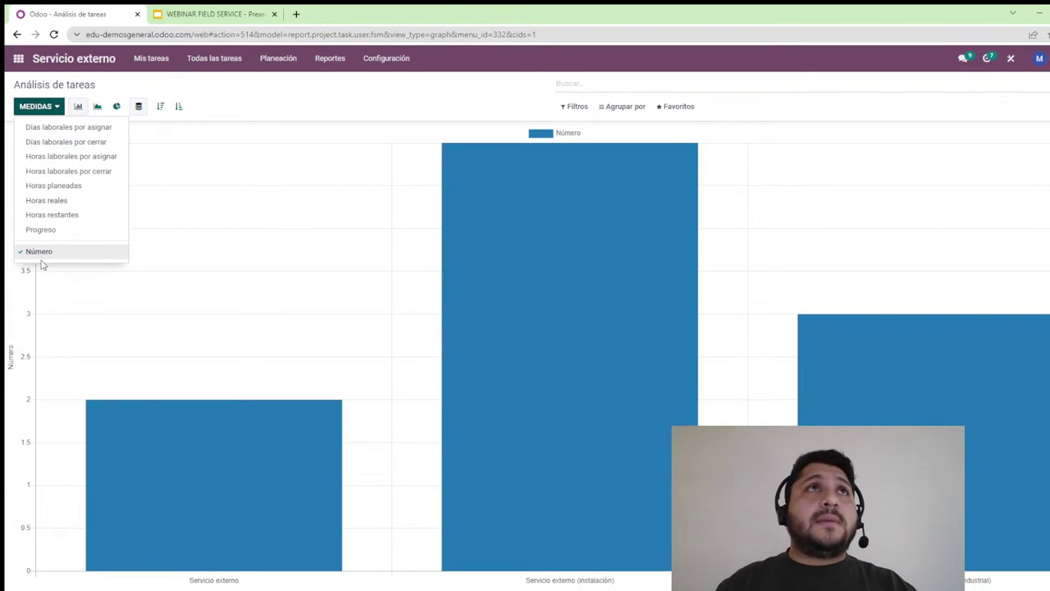
{"action": "left_click", "coordinate": [97, 107]}
{"action": "left_click", "coordinate": [117, 107]}
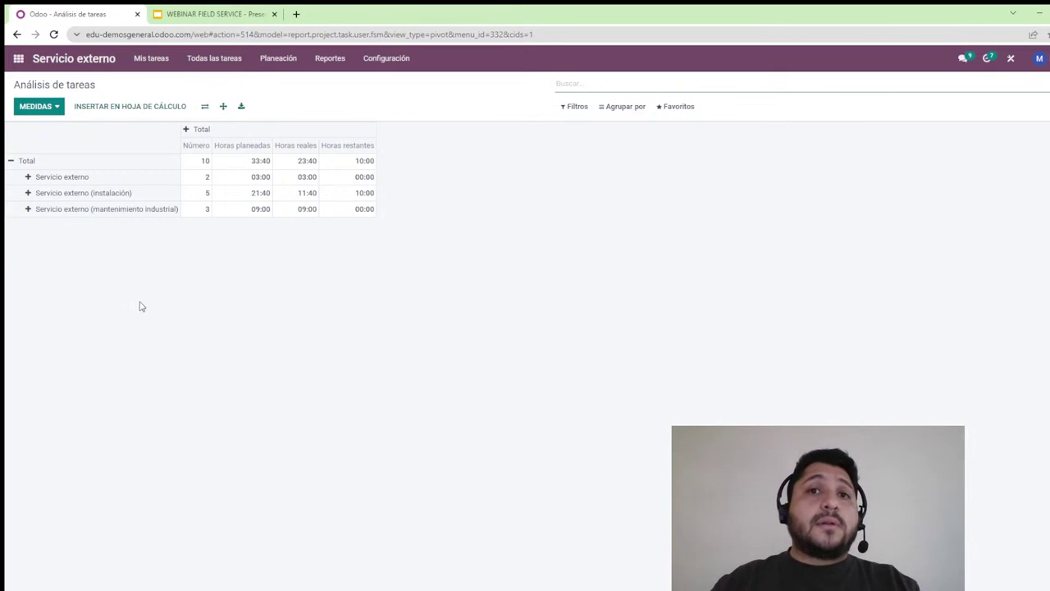
Break down each of the three projects in the pivot table by Etapa
{"action": "left_click", "coordinate": [79, 179]}
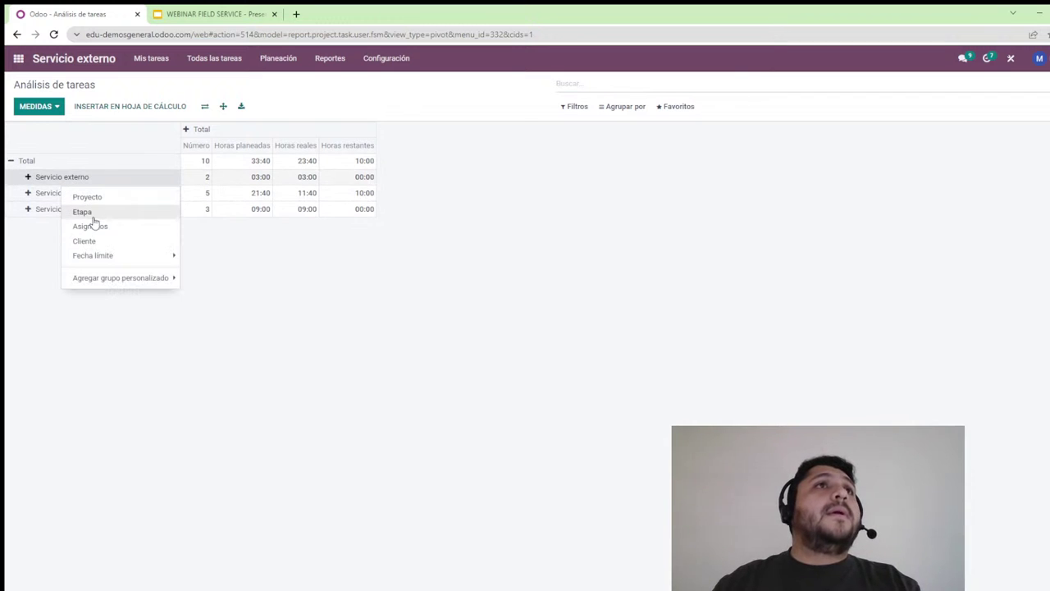
{"action": "left_click", "coordinate": [104, 214]}
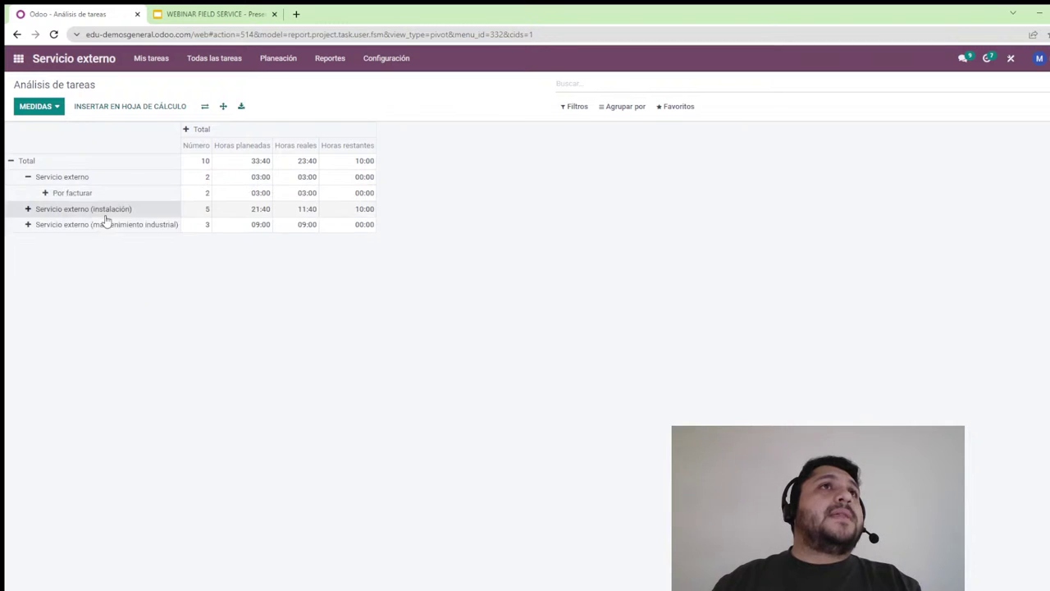
{"action": "left_click", "coordinate": [78, 209]}
{"action": "left_click", "coordinate": [80, 242]}
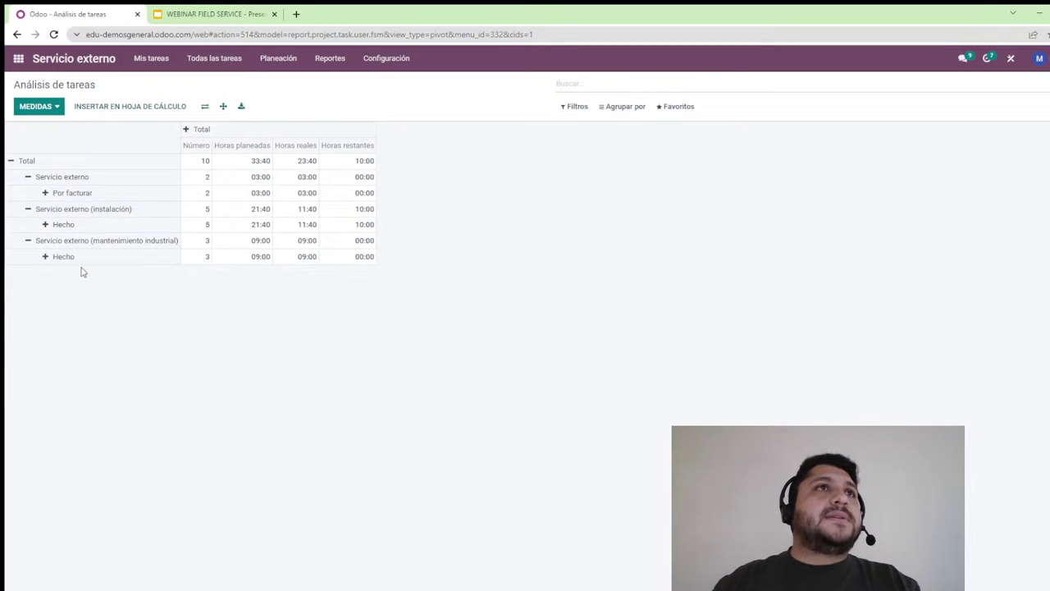
Break down the Por facturar stage and both Hecho stages in the pivot table by Asignados
{"action": "left_click", "coordinate": [94, 178]}
{"action": "left_click", "coordinate": [94, 178]}
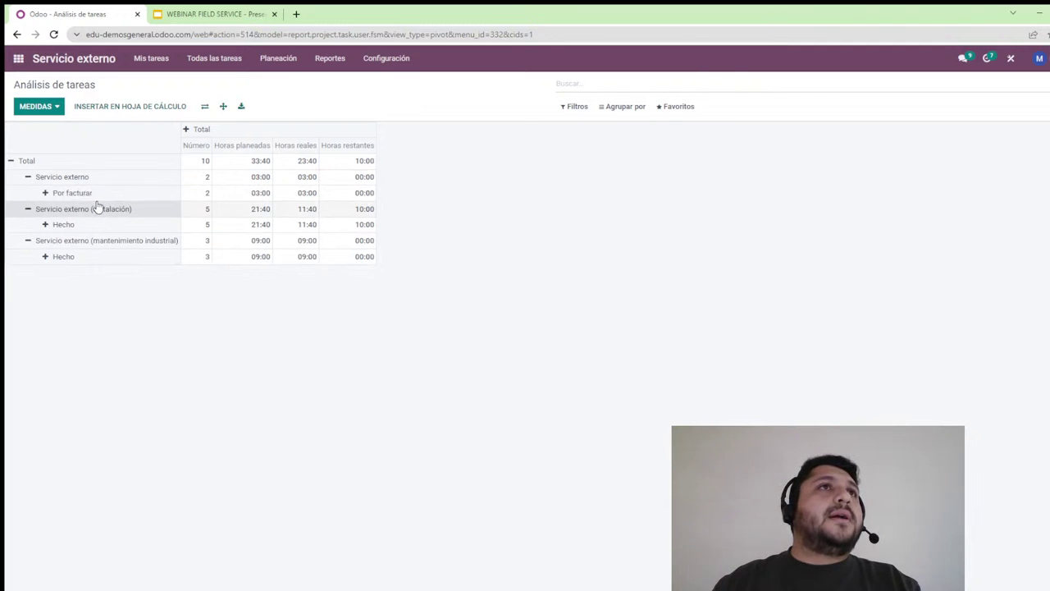
{"action": "left_click", "coordinate": [90, 194]}
{"action": "left_click", "coordinate": [99, 242]}
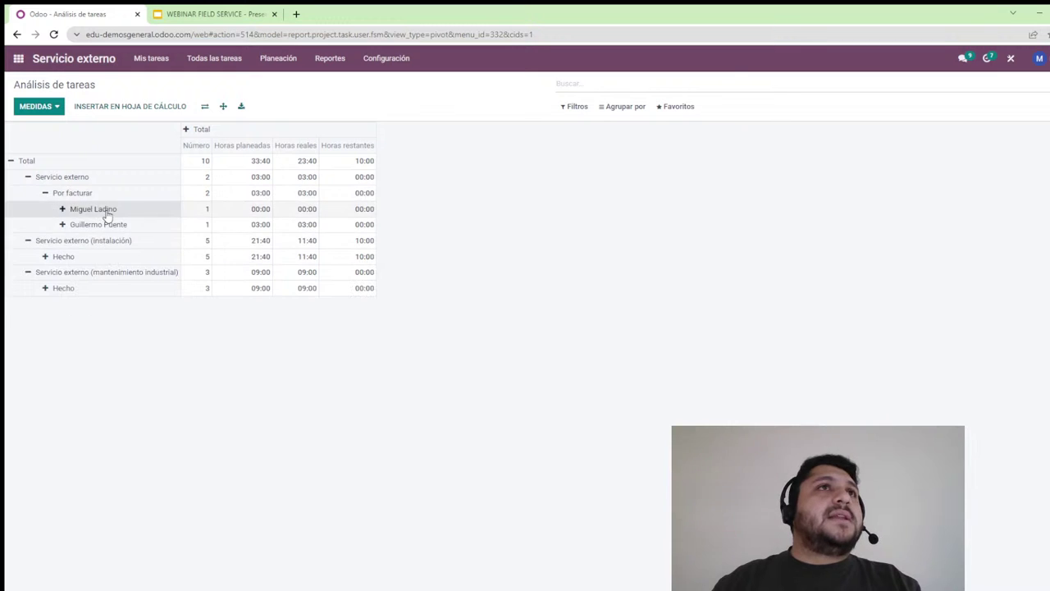
{"action": "left_click", "coordinate": [97, 240]}
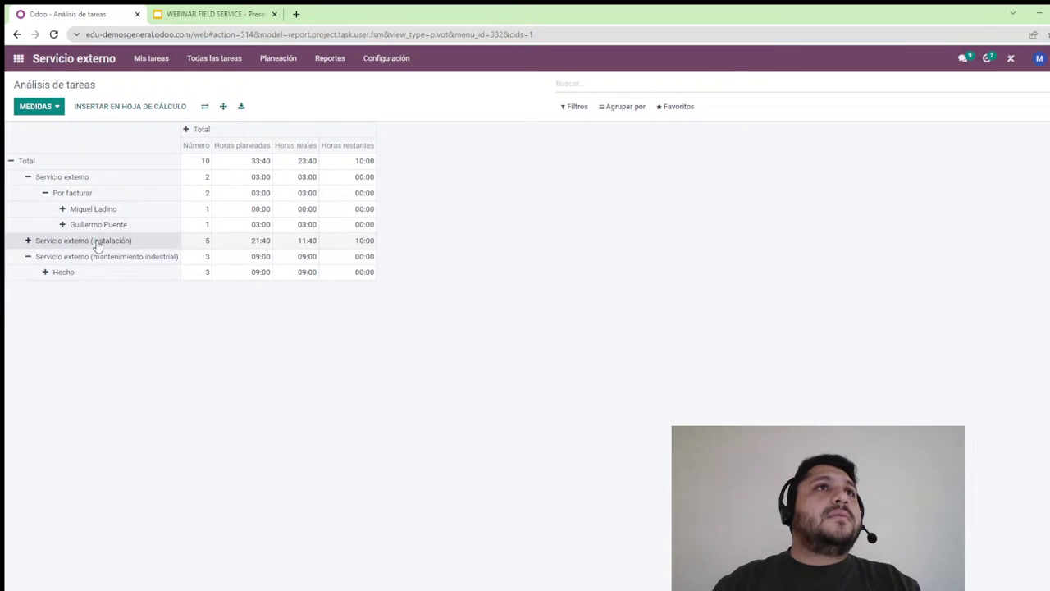
{"action": "left_click", "coordinate": [97, 240]}
{"action": "left_click", "coordinate": [78, 257]}
{"action": "left_click", "coordinate": [65, 320]}
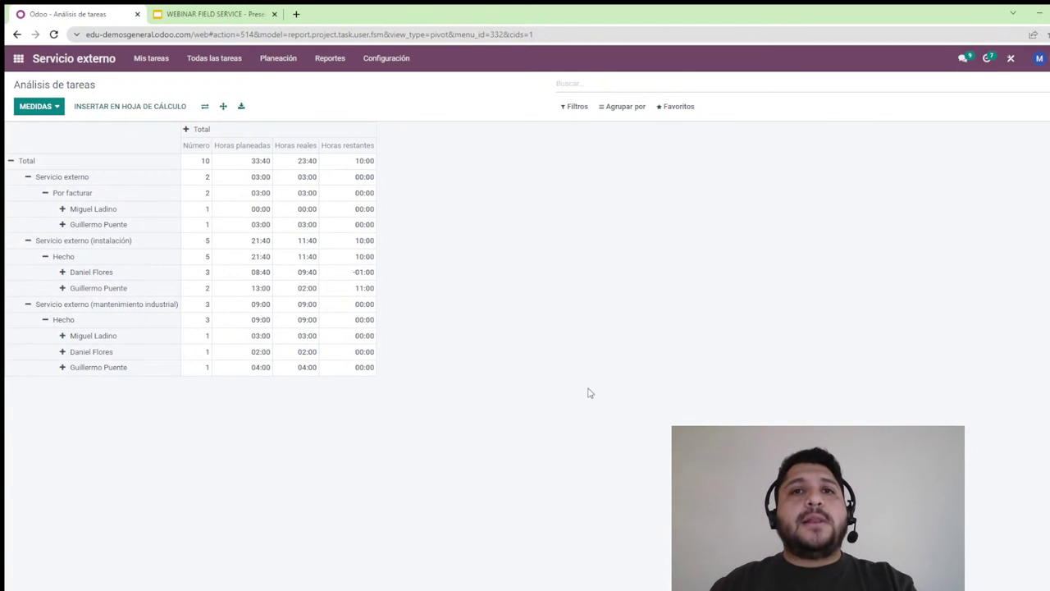
Insert the pivot table into a new spreadsheet, then return to the task analysis report
{"action": "left_click", "coordinate": [119, 107]}
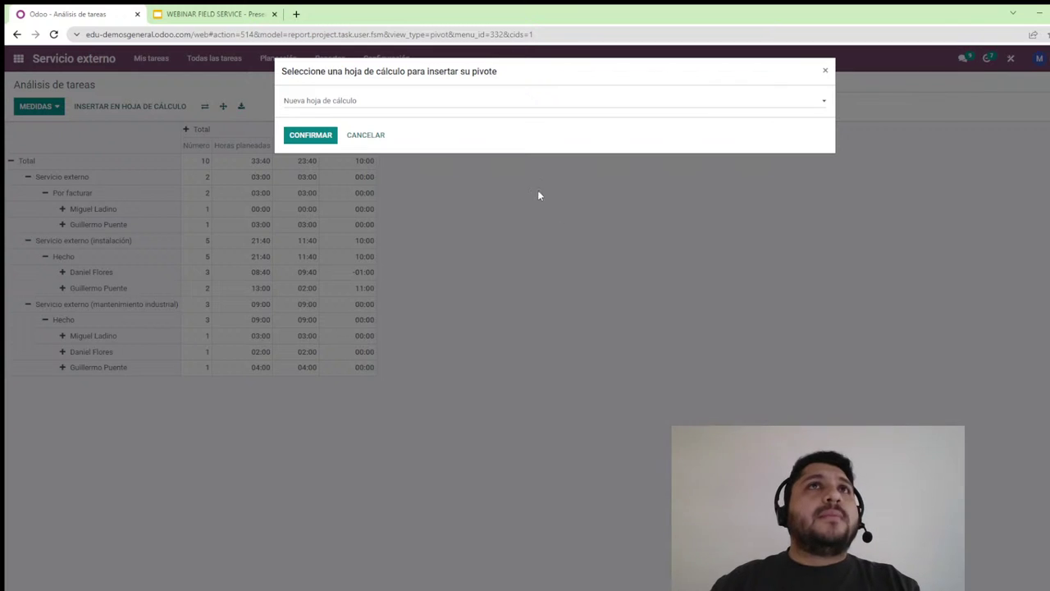
{"action": "left_click", "coordinate": [302, 136]}
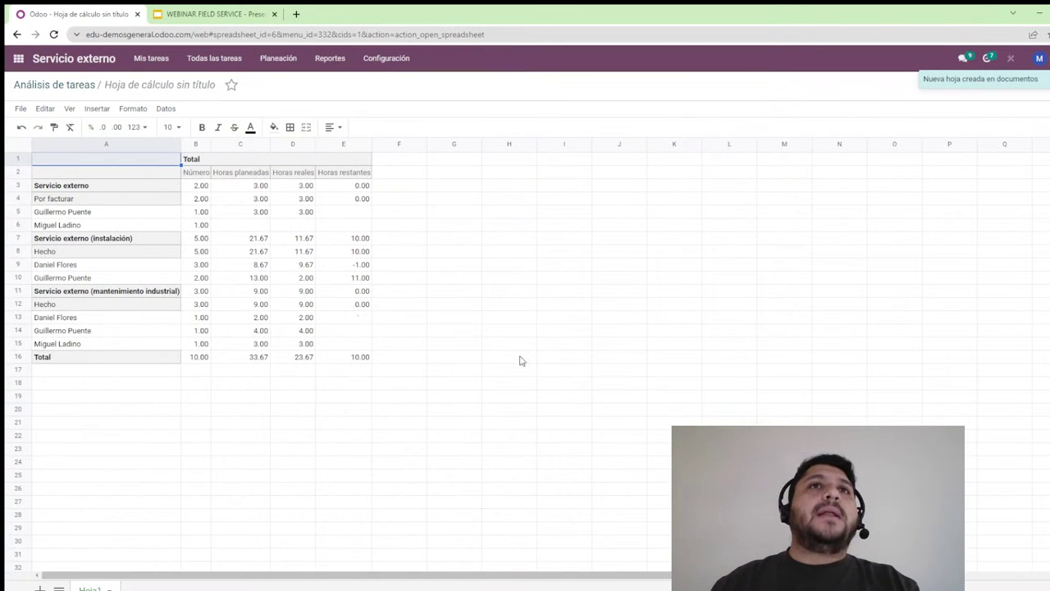
{"action": "left_click", "coordinate": [413, 363]}
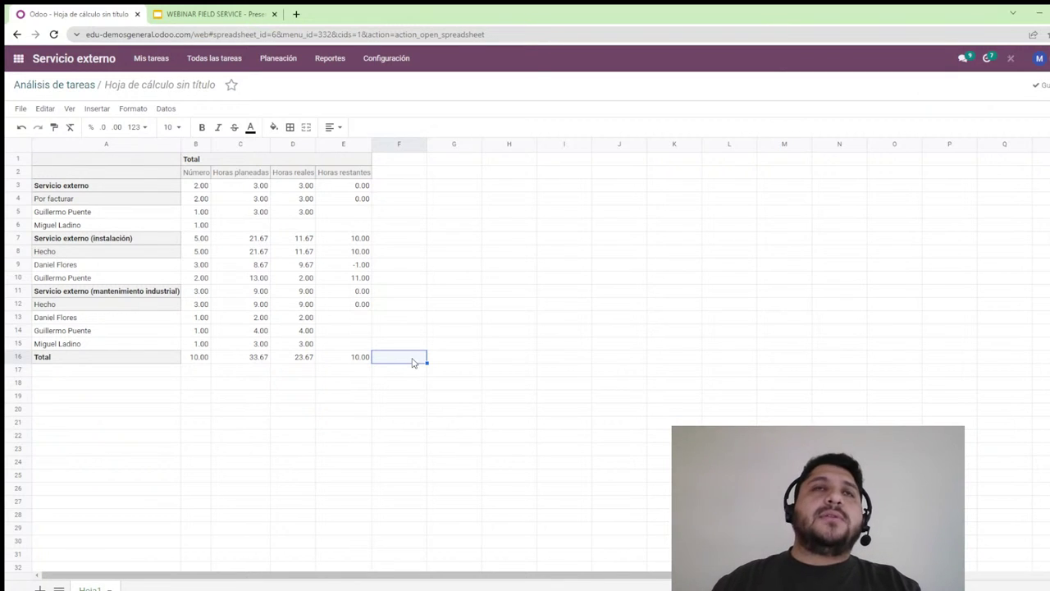
{"action": "left_click", "coordinate": [49, 87]}
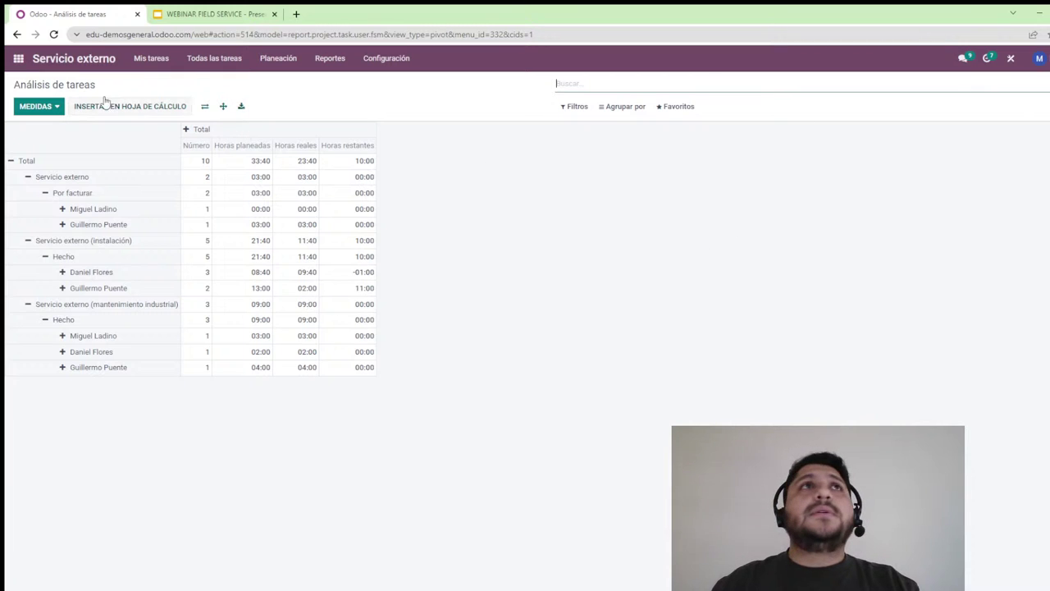
Open the planning by user at week scale and examine the tasks scheduled for each employee
{"action": "left_click", "coordinate": [276, 62]}
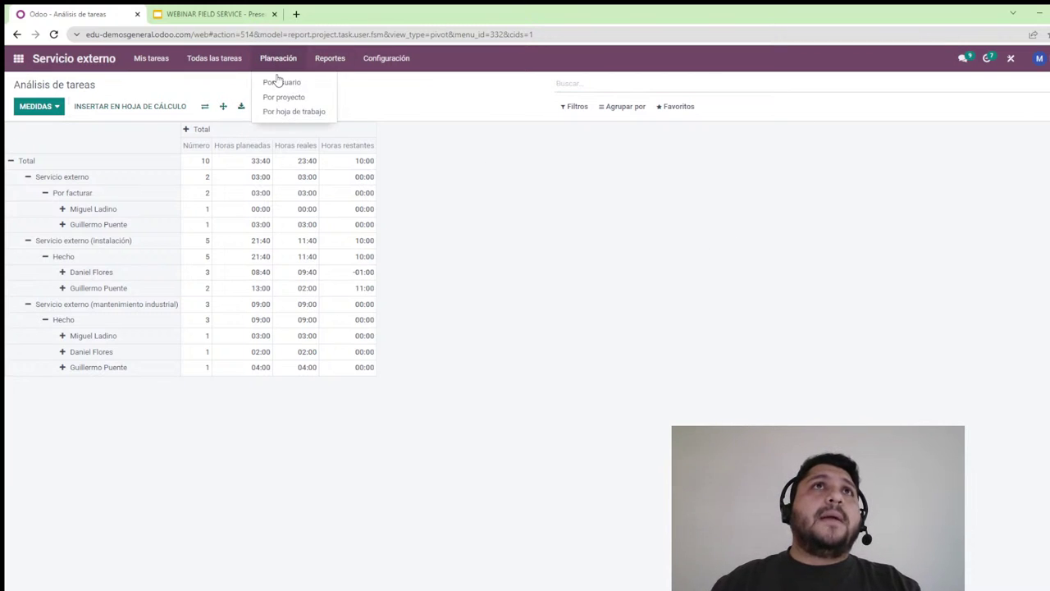
{"action": "left_click", "coordinate": [279, 83]}
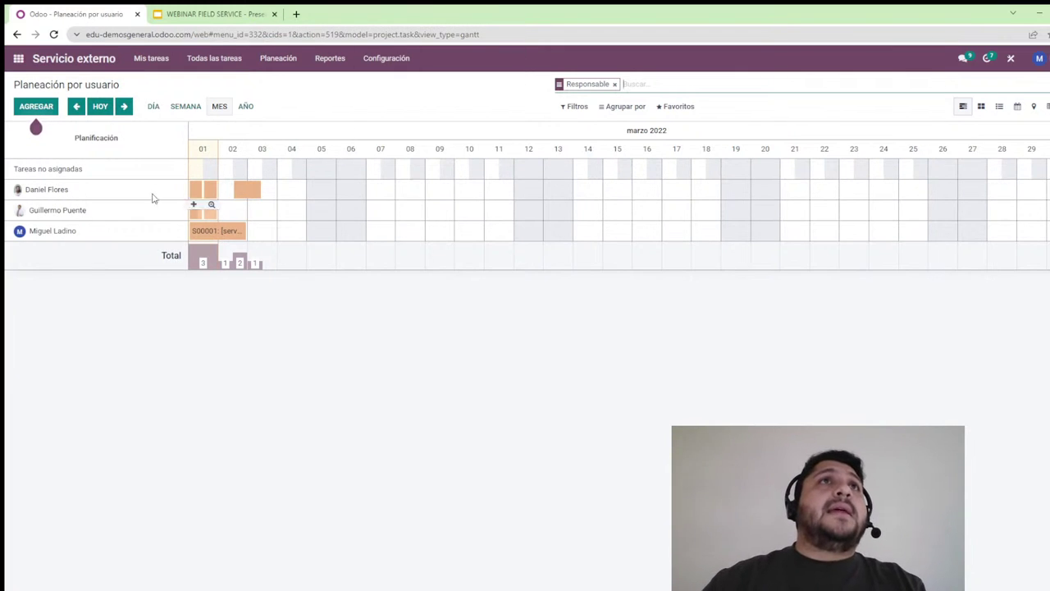
{"action": "left_click", "coordinate": [176, 107]}
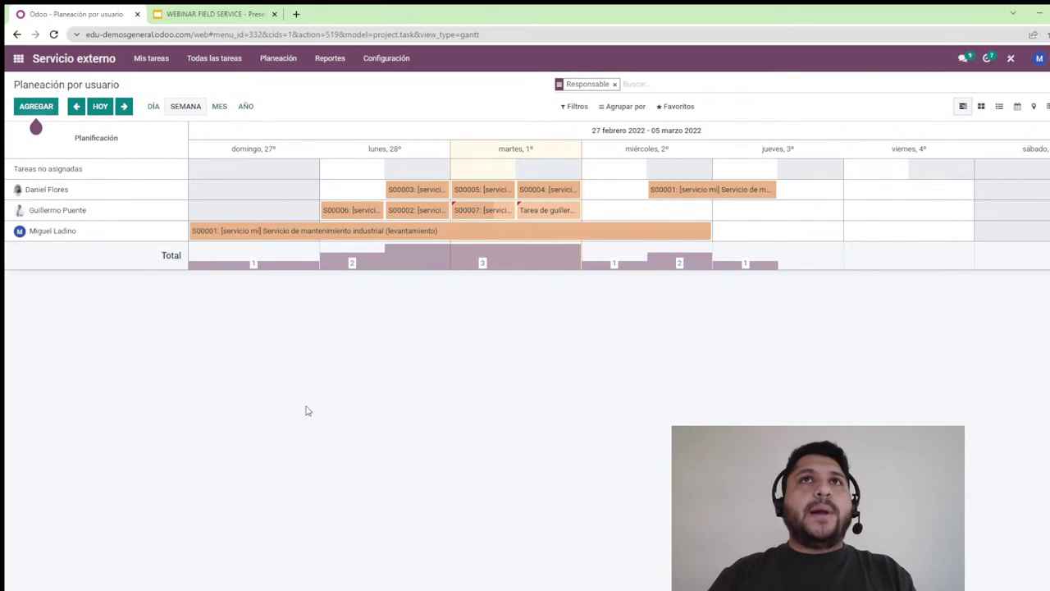
{"action": "mouse_move", "coordinate": [426, 219]}
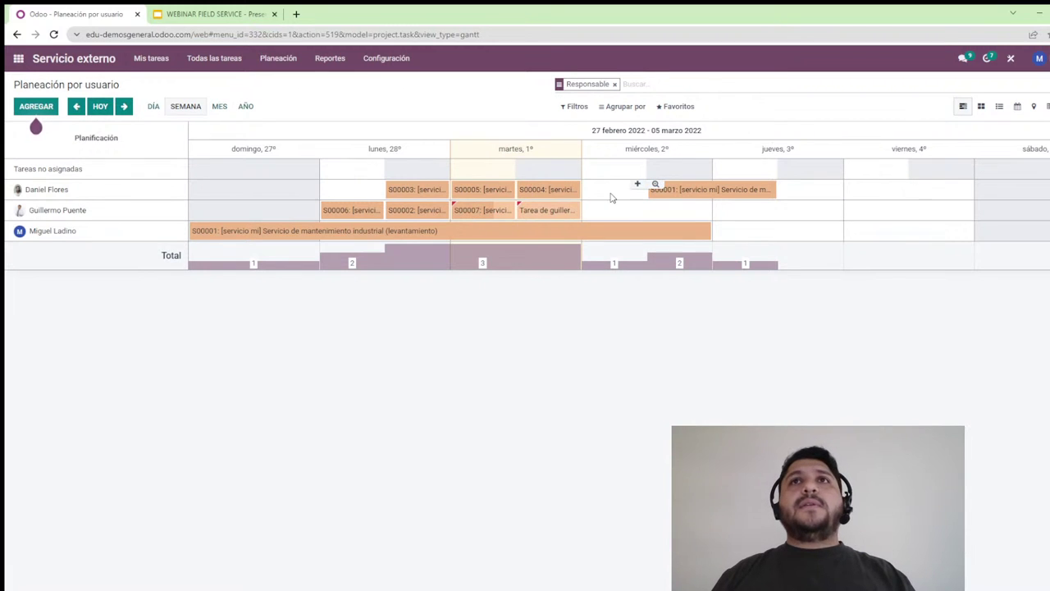
{"action": "mouse_move", "coordinate": [549, 209]}
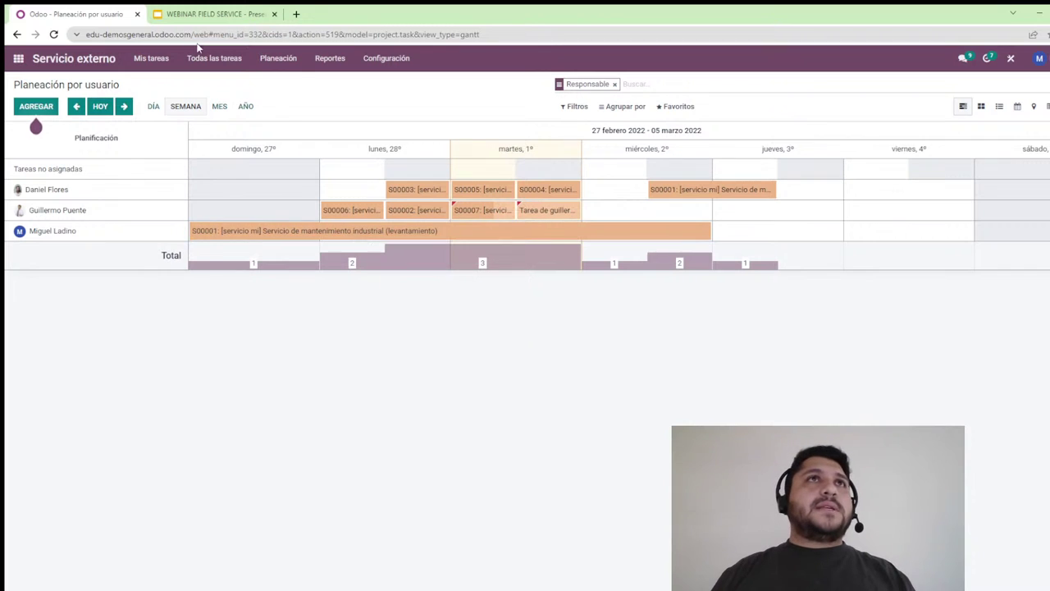
Open the list of all tasks and review the Por programar and Por facturar options
{"action": "left_click", "coordinate": [232, 71]}
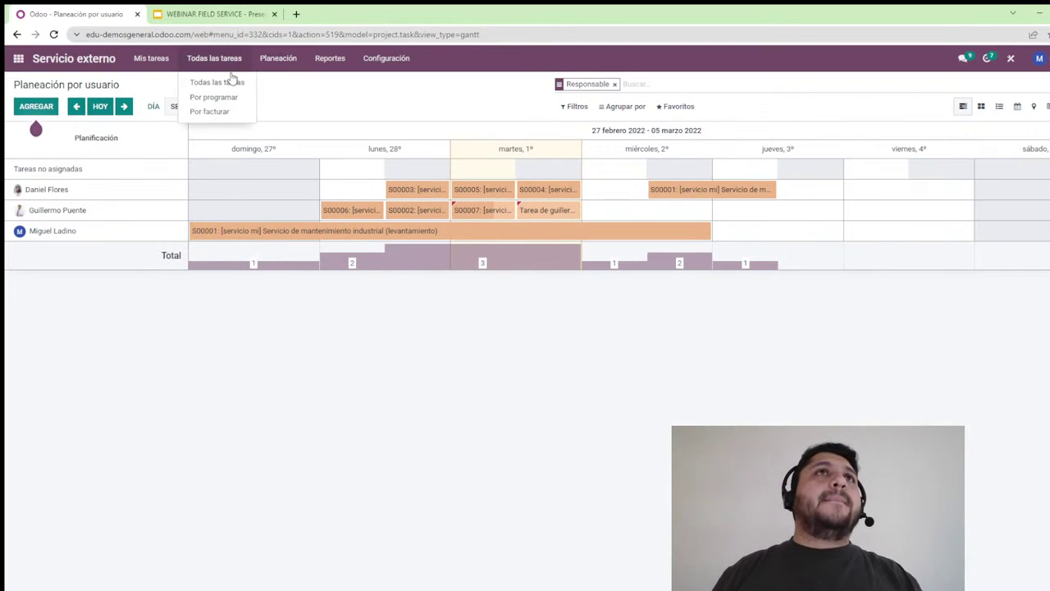
{"action": "left_click", "coordinate": [231, 81]}
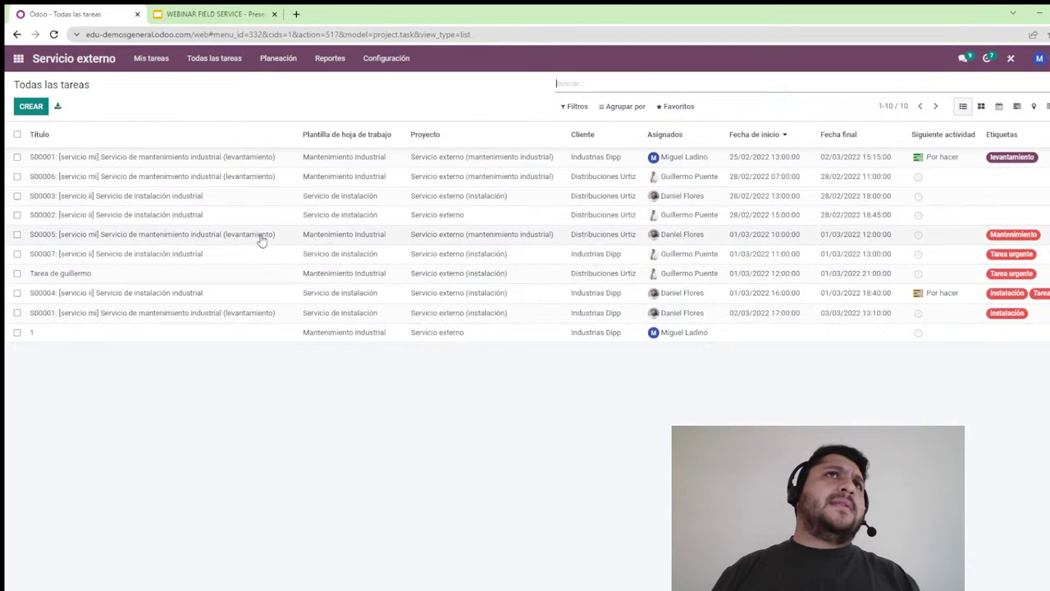
{"action": "left_click", "coordinate": [197, 63]}
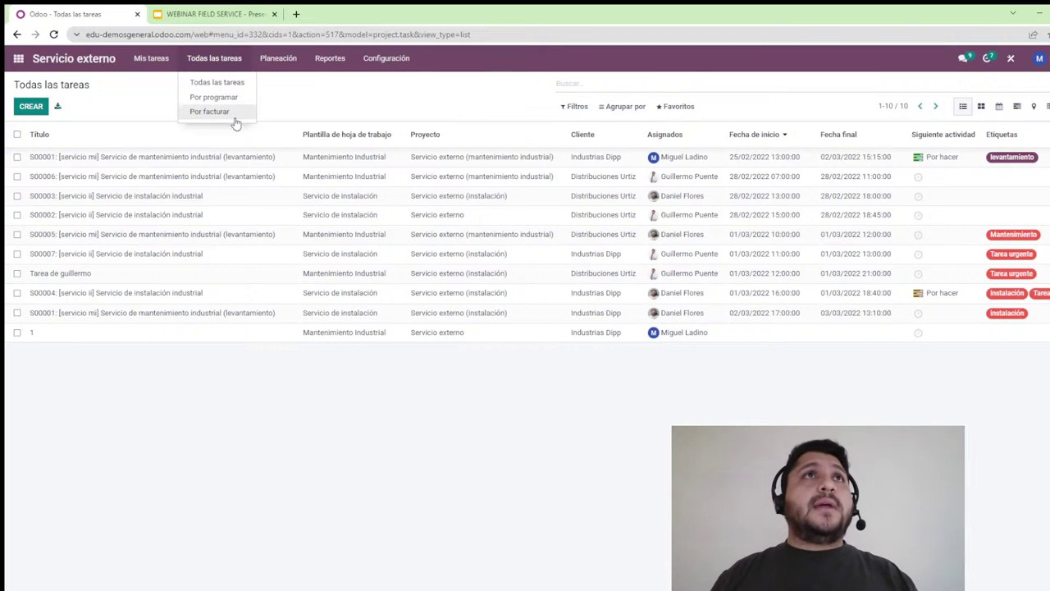
{"action": "left_click", "coordinate": [233, 118]}
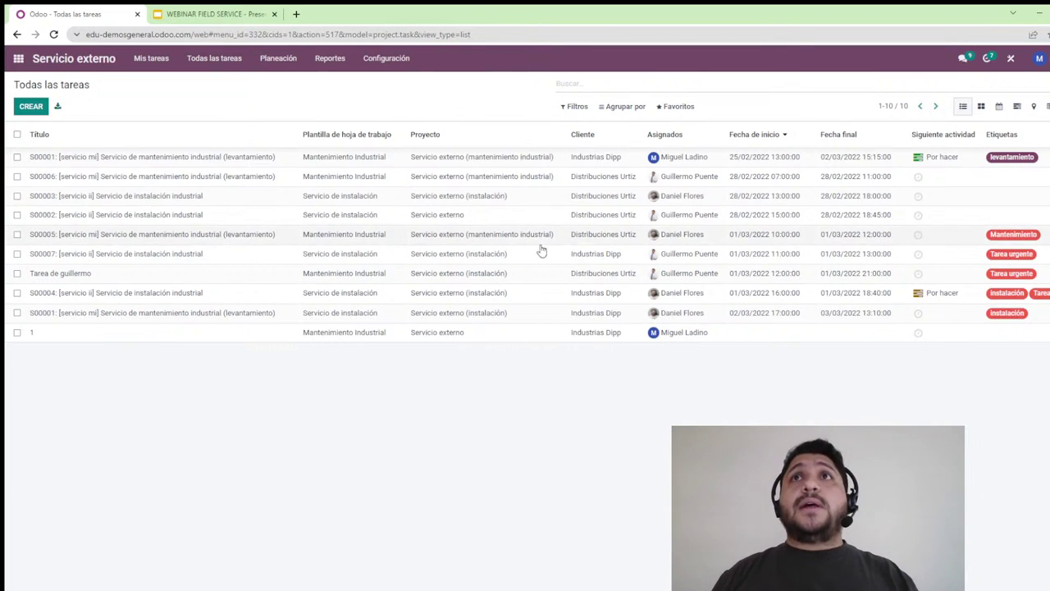
Go to the app overview, review the Caso de estudio slide in the WEBINAR FIELD SERVICE presentation, and return to Odoo
{"action": "left_click", "coordinate": [18, 60]}
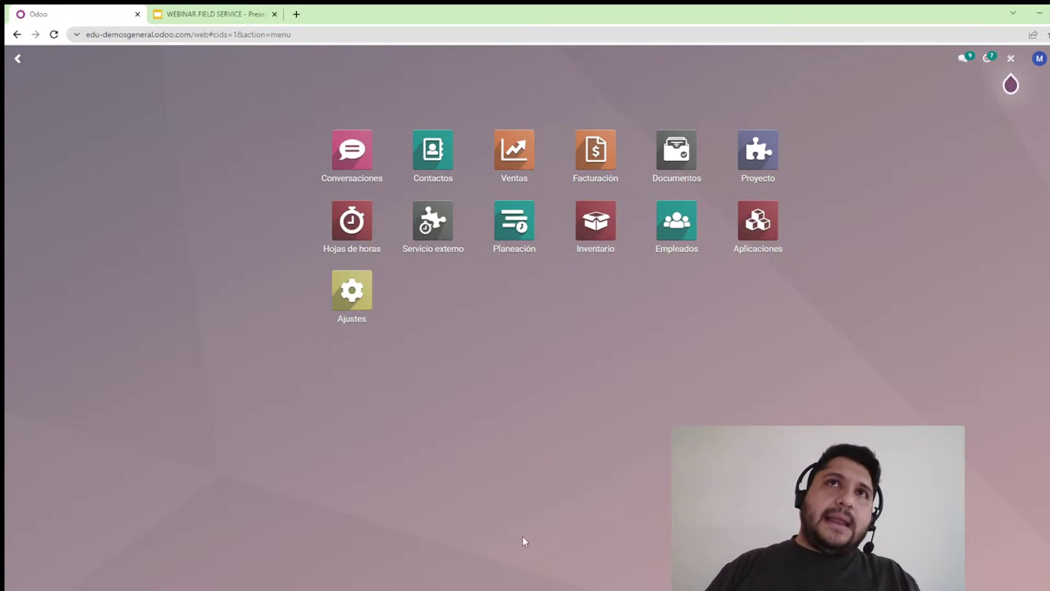
{"action": "left_click", "coordinate": [188, 12]}
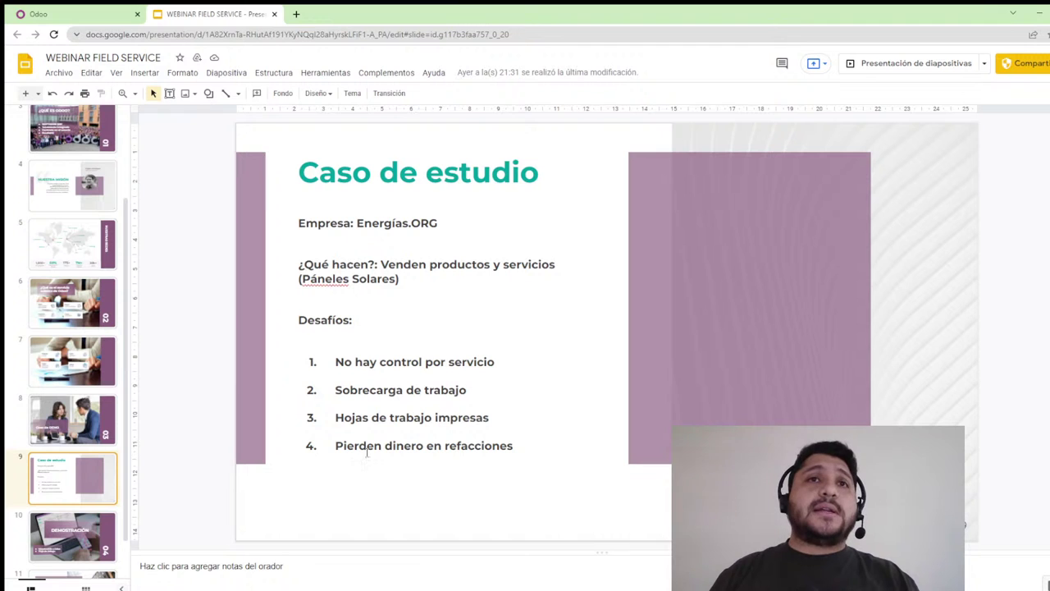
{"action": "left_click", "coordinate": [74, 14]}
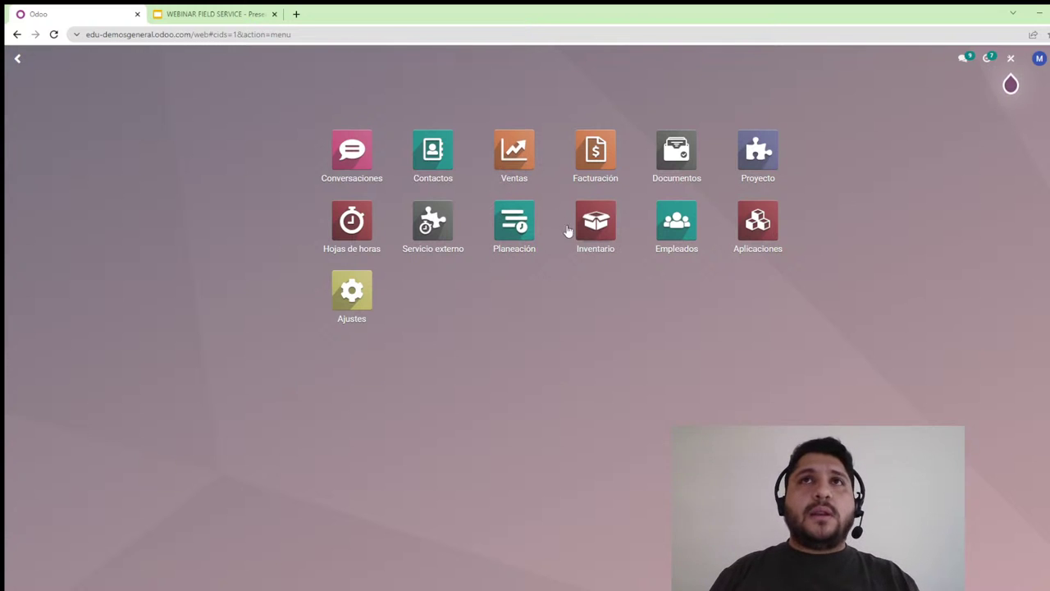
Open the product catalogue in Inventario and extend its filter to include Servicios
{"action": "left_click", "coordinate": [605, 237]}
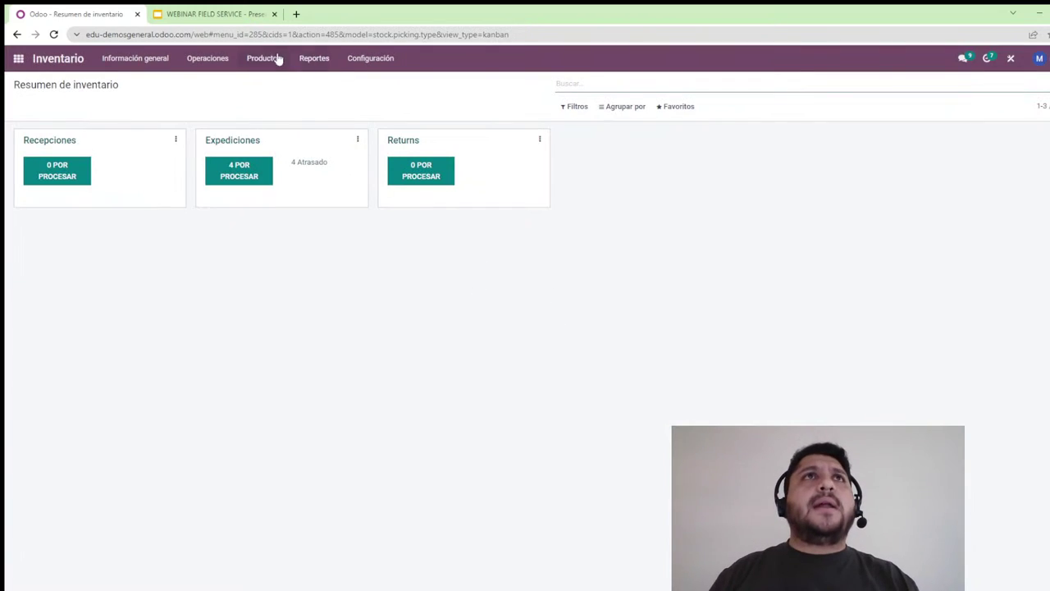
{"action": "left_click", "coordinate": [276, 58]}
{"action": "left_click", "coordinate": [279, 88]}
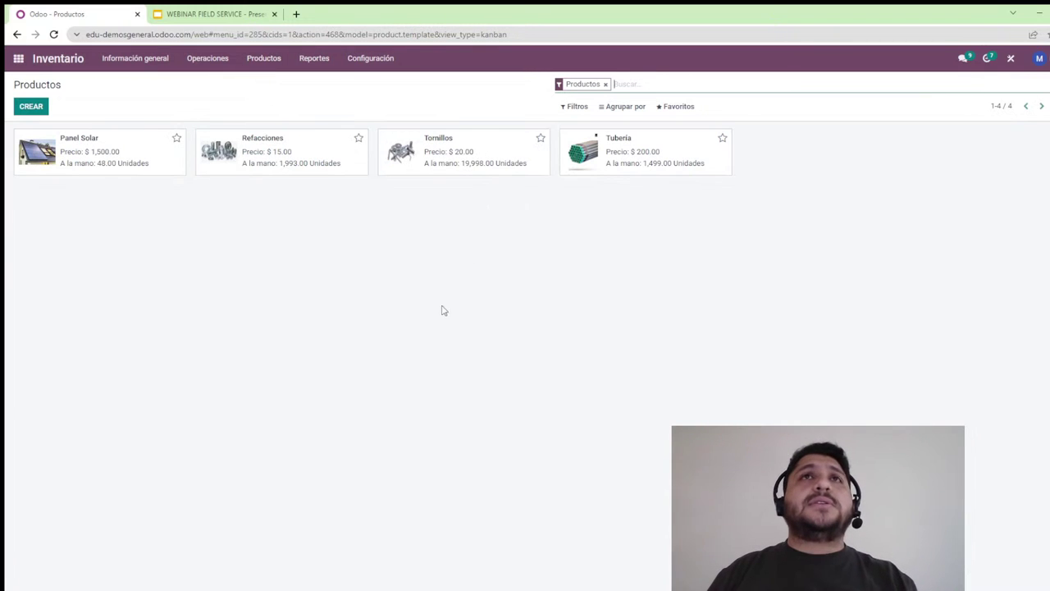
{"action": "left_click", "coordinate": [573, 107]}
{"action": "left_click", "coordinate": [578, 125]}
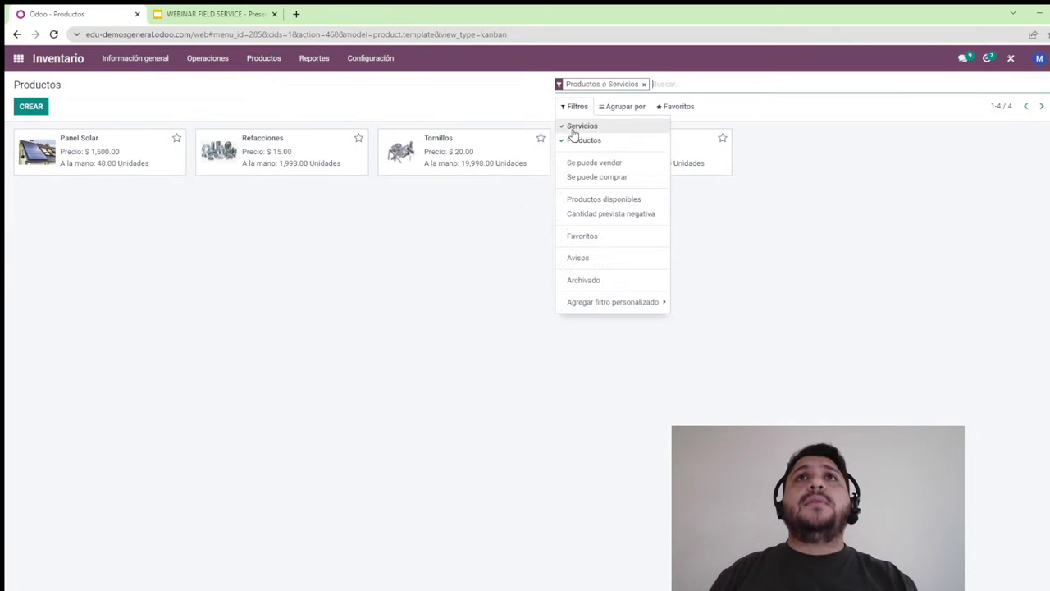
{"action": "left_click", "coordinate": [662, 302]}
{"action": "left_click", "coordinate": [472, 421]}
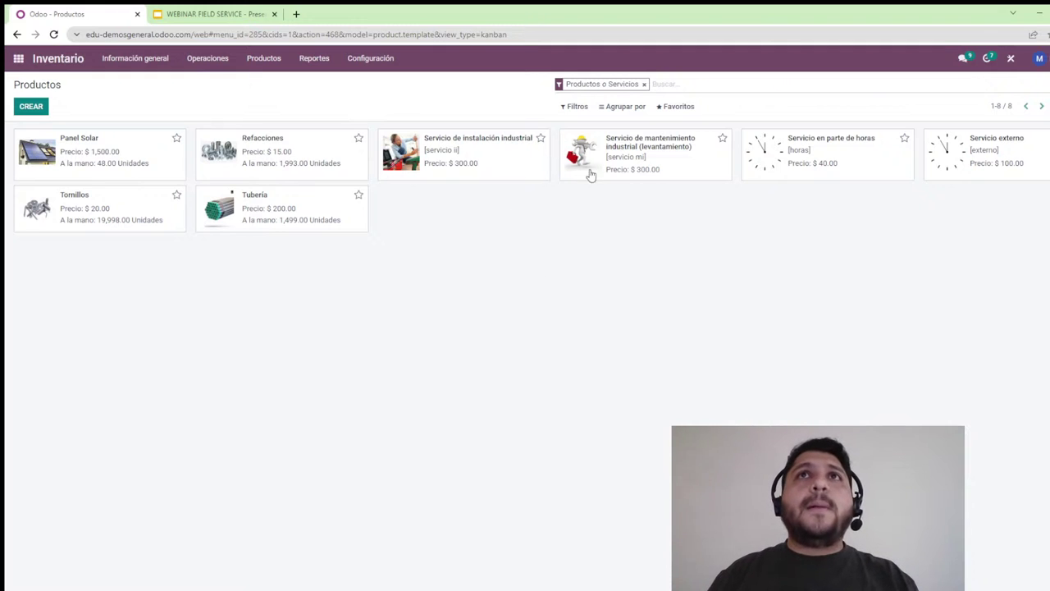
Examine the general information of the Servicio de instalación industrial product, then open the Panel Solar product
{"action": "left_click", "coordinate": [506, 160]}
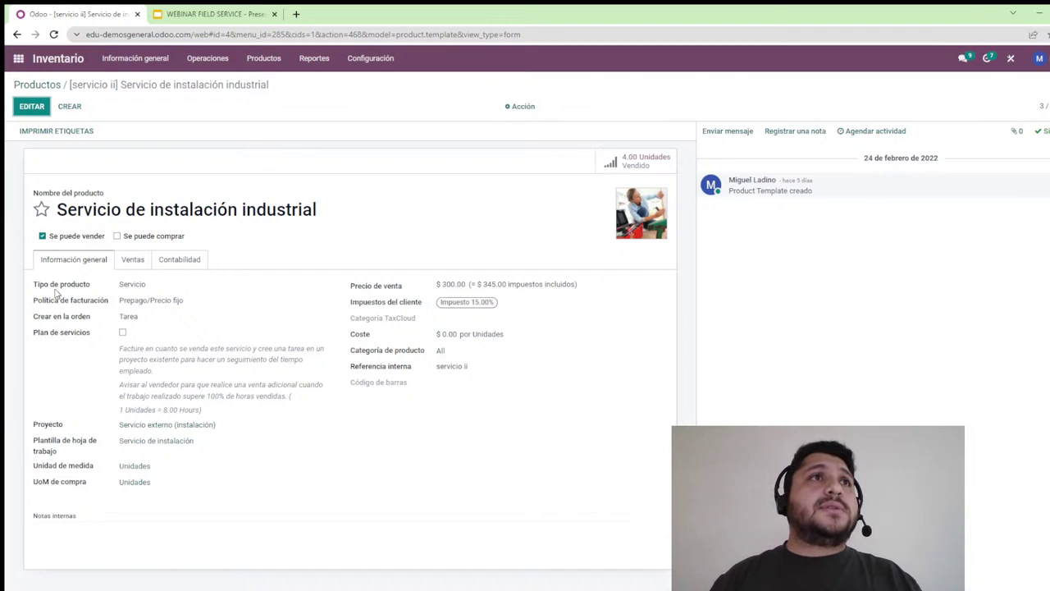
{"action": "left_click_drag", "start_coordinate": [91, 283], "coordinate": [33, 284]}
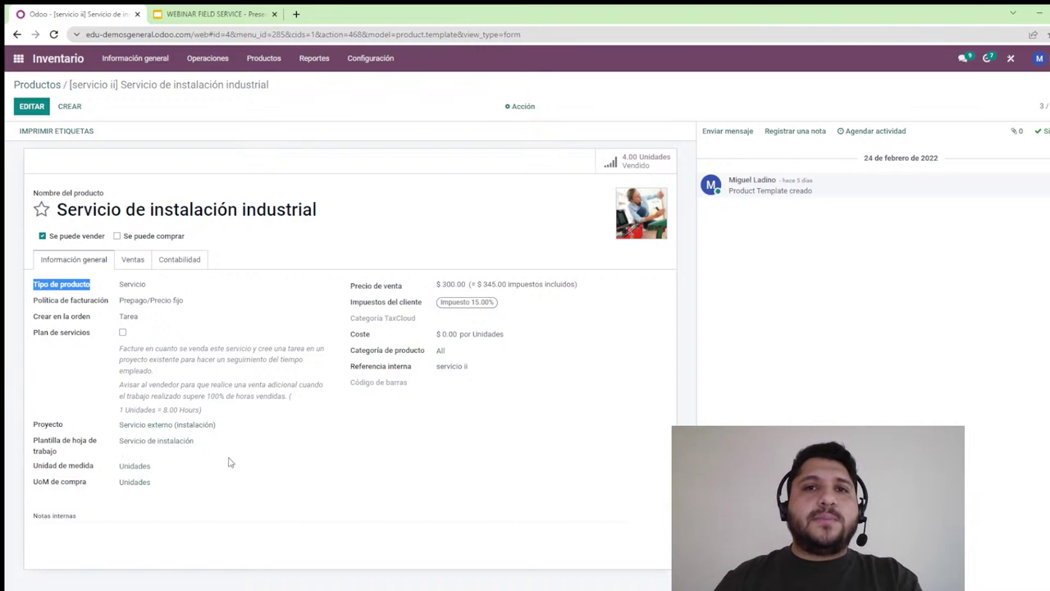
{"action": "left_click", "coordinate": [45, 84]}
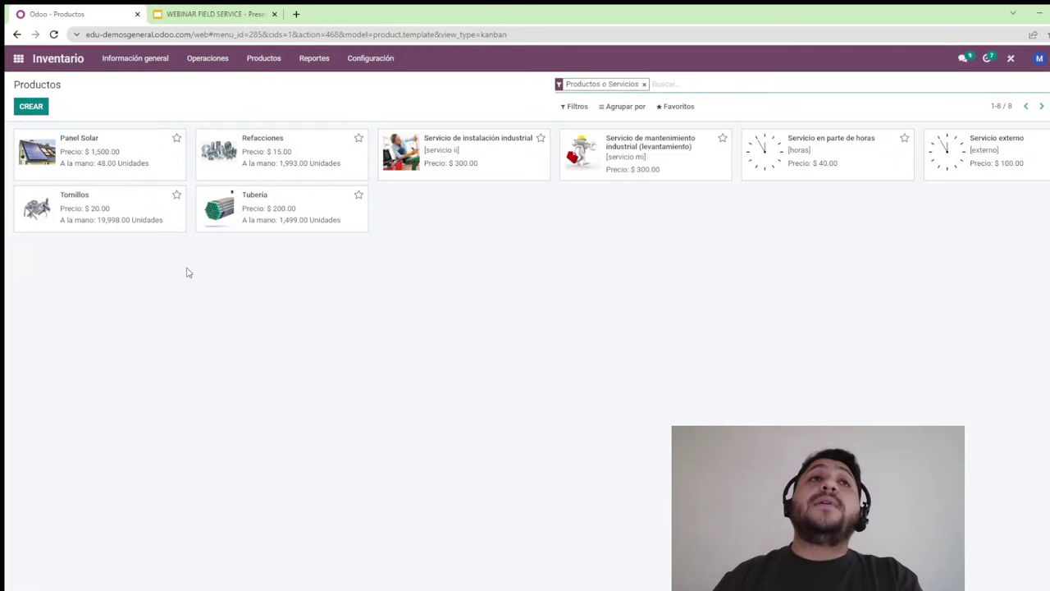
{"action": "left_click", "coordinate": [85, 160]}
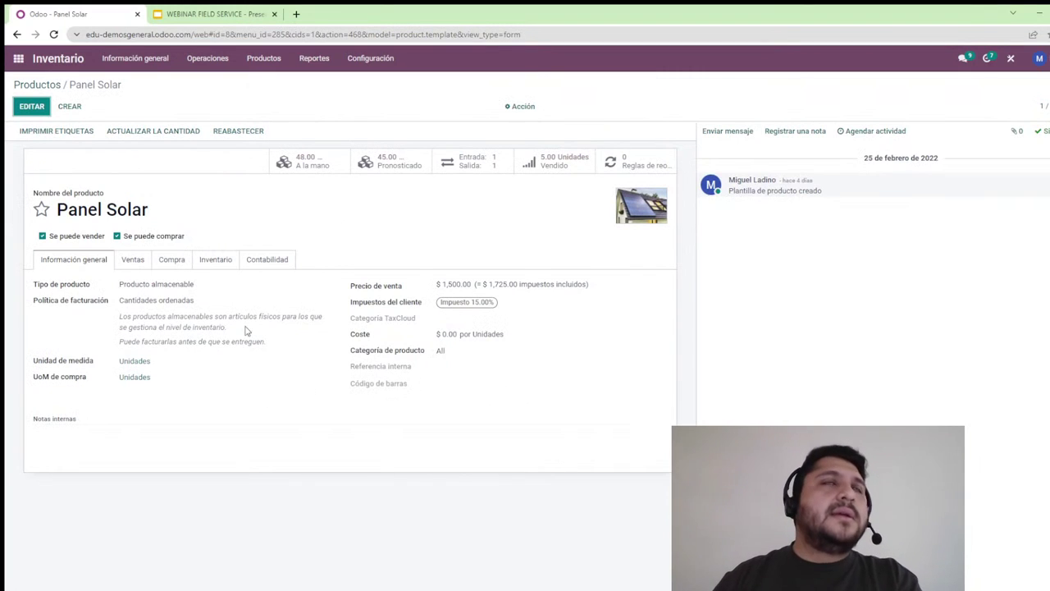
In the Ventas app, start a new quotation with Industrias Dipp as the customer
{"action": "left_click", "coordinate": [19, 59]}
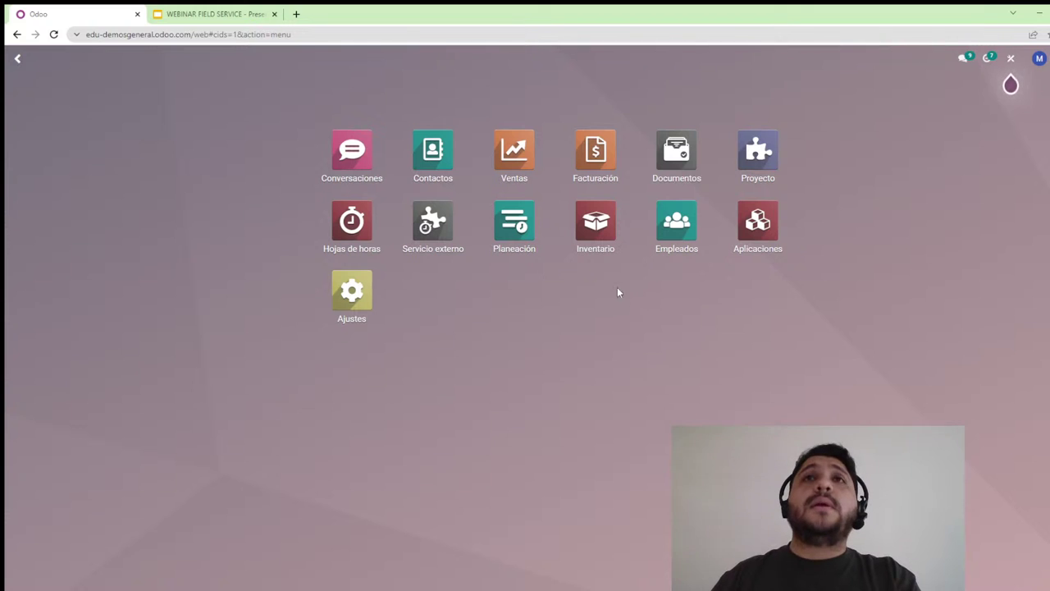
{"action": "left_click", "coordinate": [533, 164]}
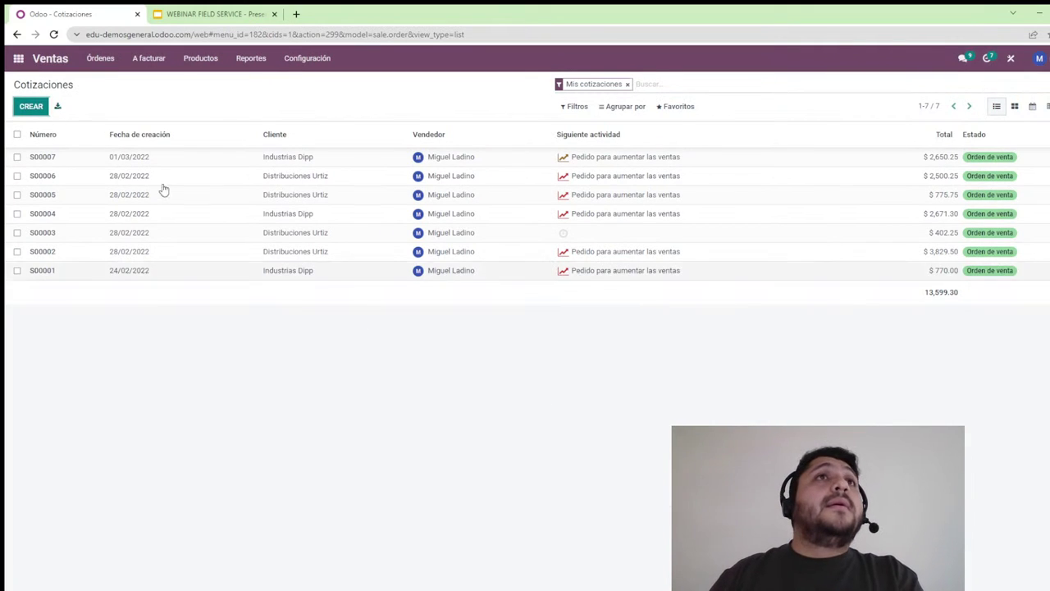
{"action": "left_click", "coordinate": [188, 232]}
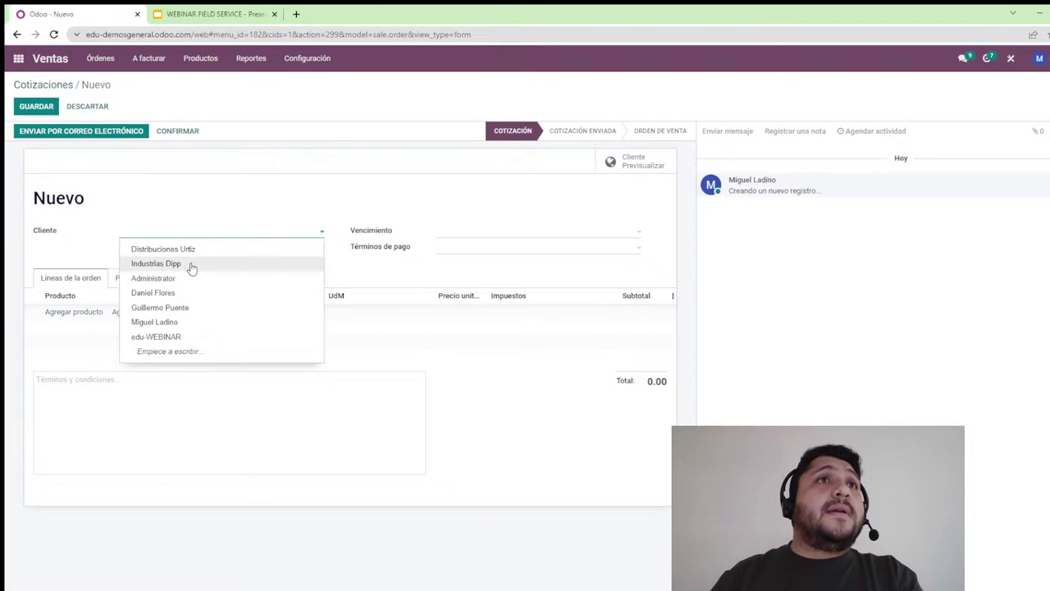
{"action": "left_click", "coordinate": [191, 264]}
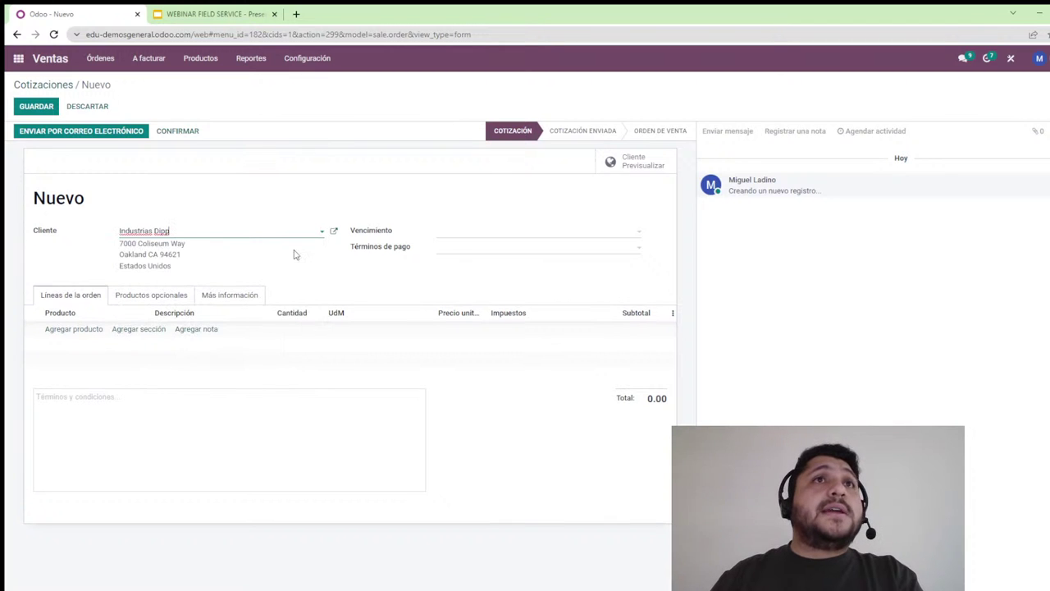
Set the quotation's expiry date to 01/03/2022 and its payment terms to Pago inmediato
{"action": "left_click", "coordinate": [485, 232]}
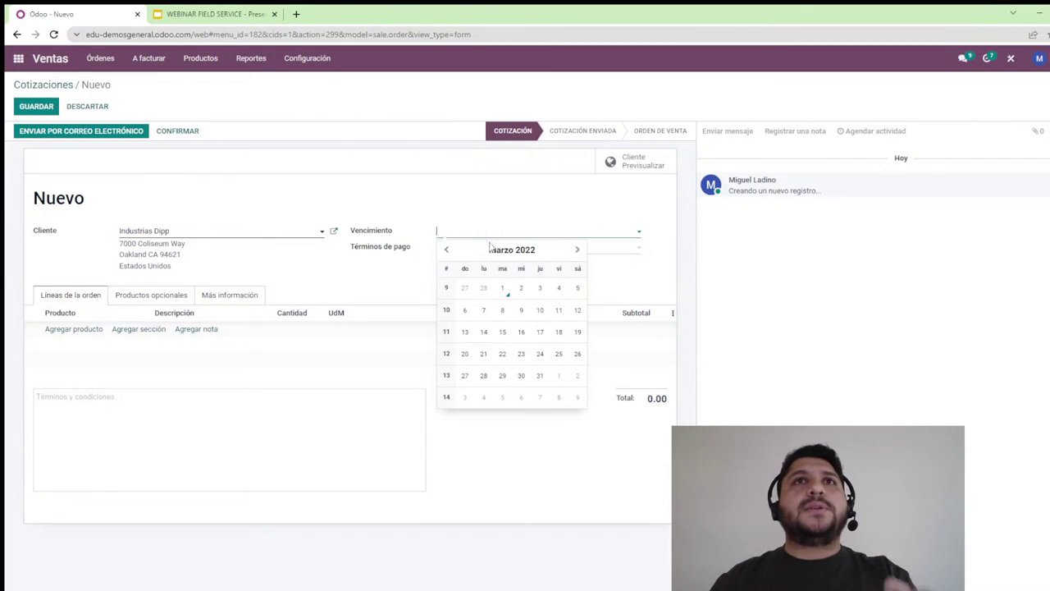
{"action": "left_click", "coordinate": [503, 288]}
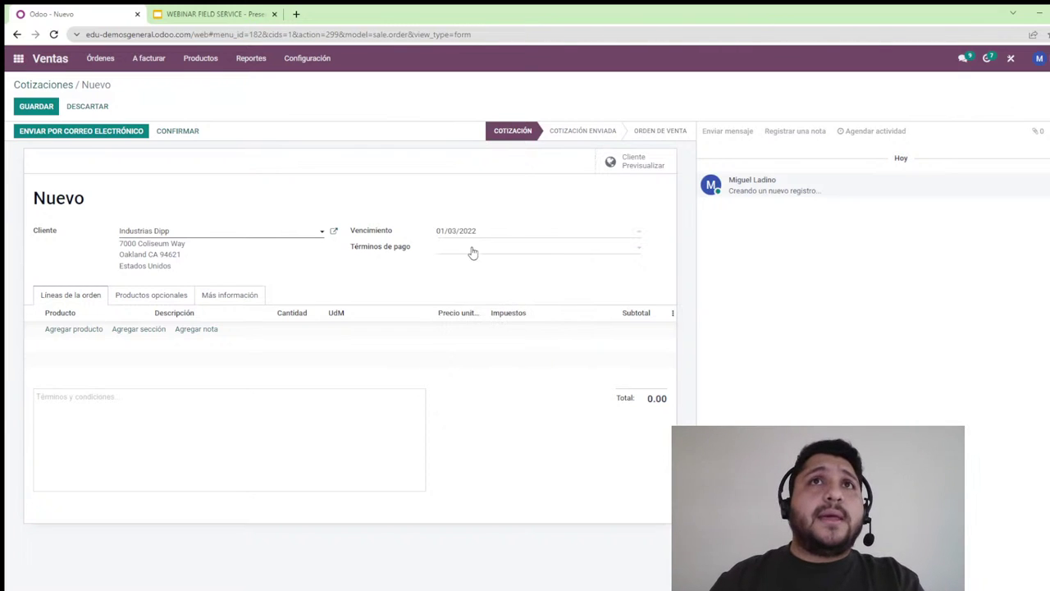
{"action": "left_click", "coordinate": [472, 250]}
{"action": "left_click", "coordinate": [484, 269]}
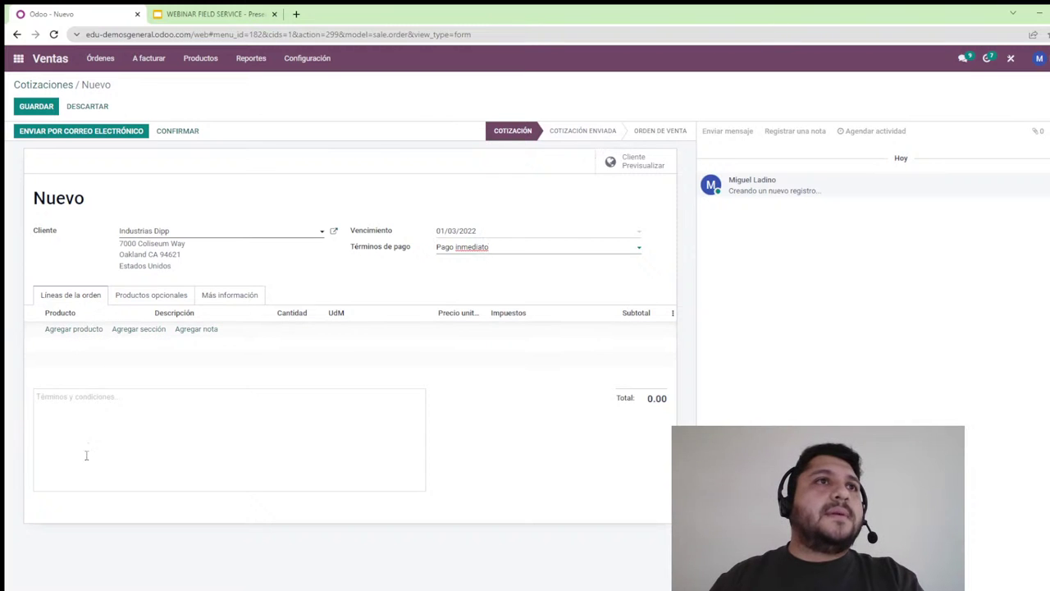
Fill the terms and conditions with the prepared Odoo Enterprise subscription agreement text by expanding the "terminos" snippet
{"action": "left_click", "coordinate": [84, 405]}
{"action": "type", "text": "zy"}
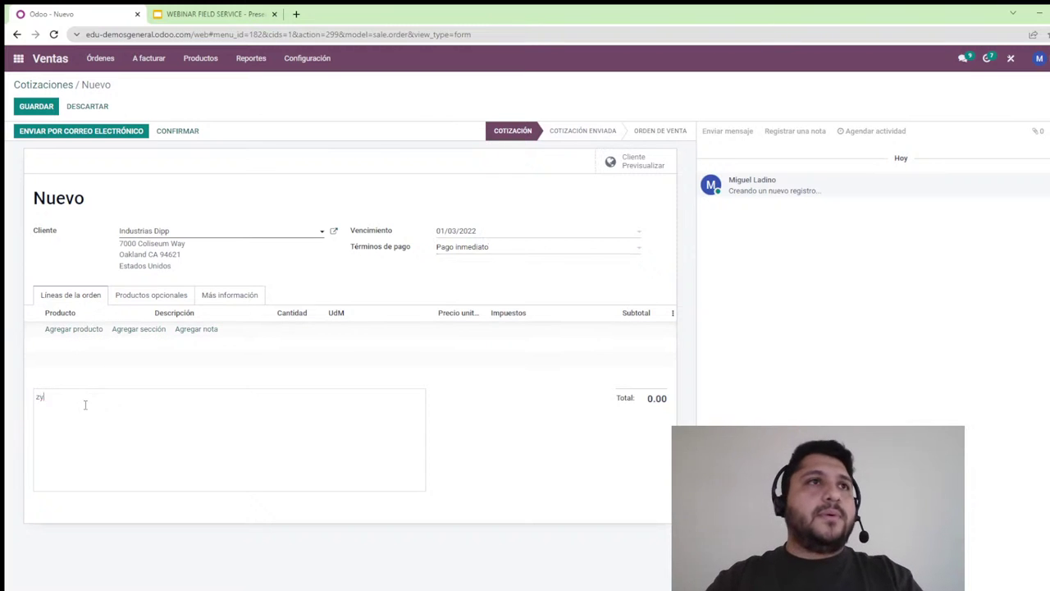
{"action": "type", "text": "e"}
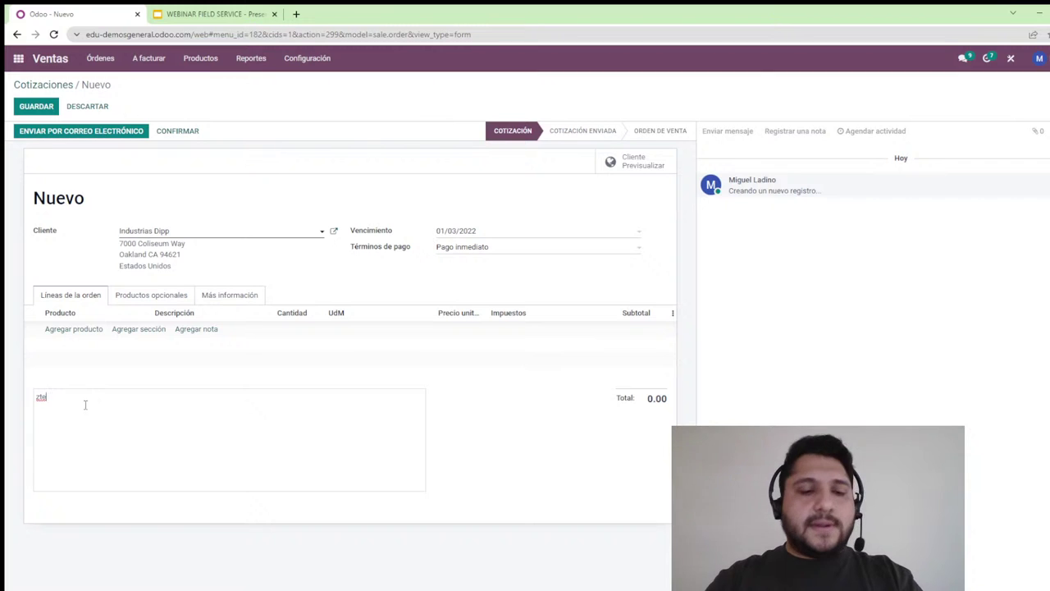
{"action": "type", "text": "emrminos"}
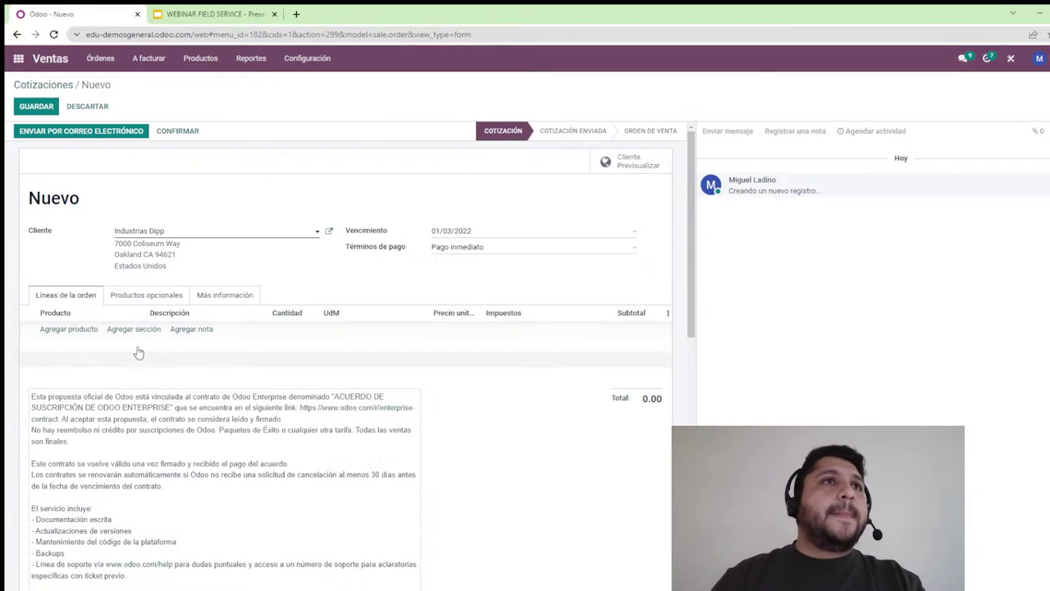
Add order lines for Panel Solar and Servicio de instalación industrial, and save the quotation
{"action": "left_click", "coordinate": [85, 330]}
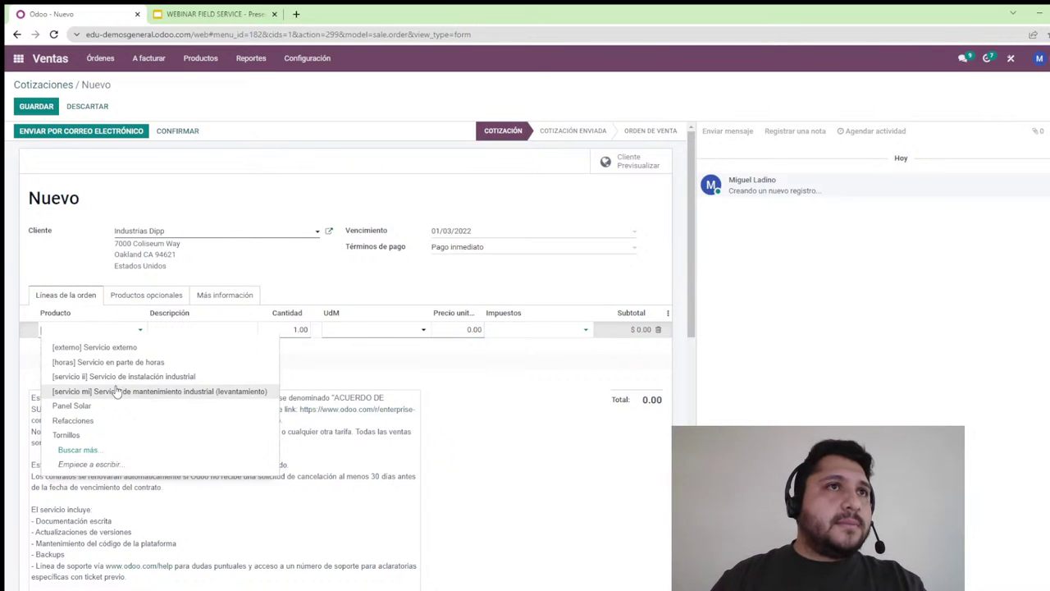
{"action": "left_click", "coordinate": [106, 407]}
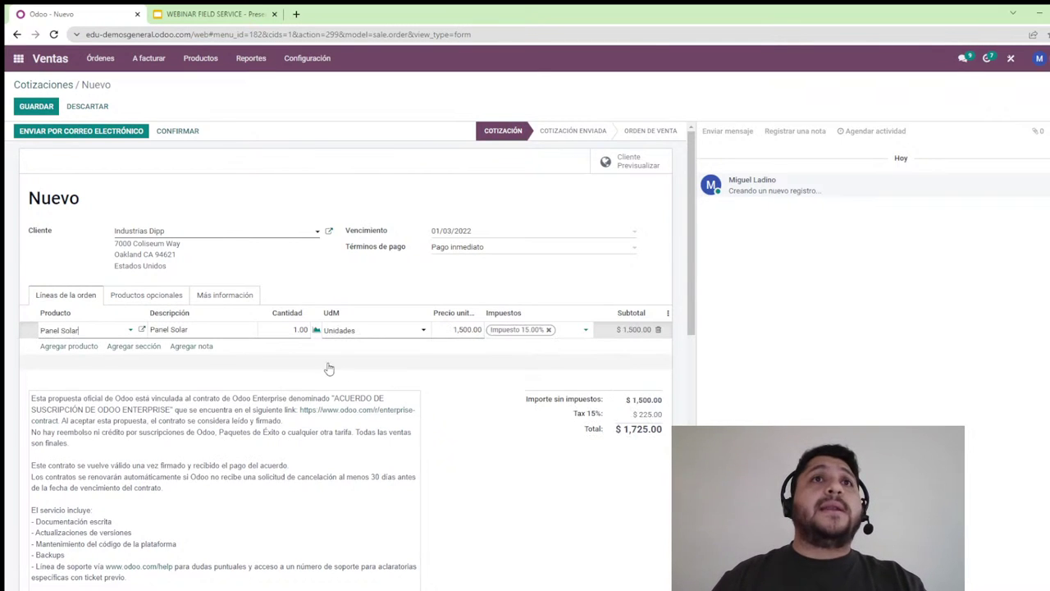
{"action": "left_click", "coordinate": [63, 348]}
{"action": "left_click", "coordinate": [66, 348]}
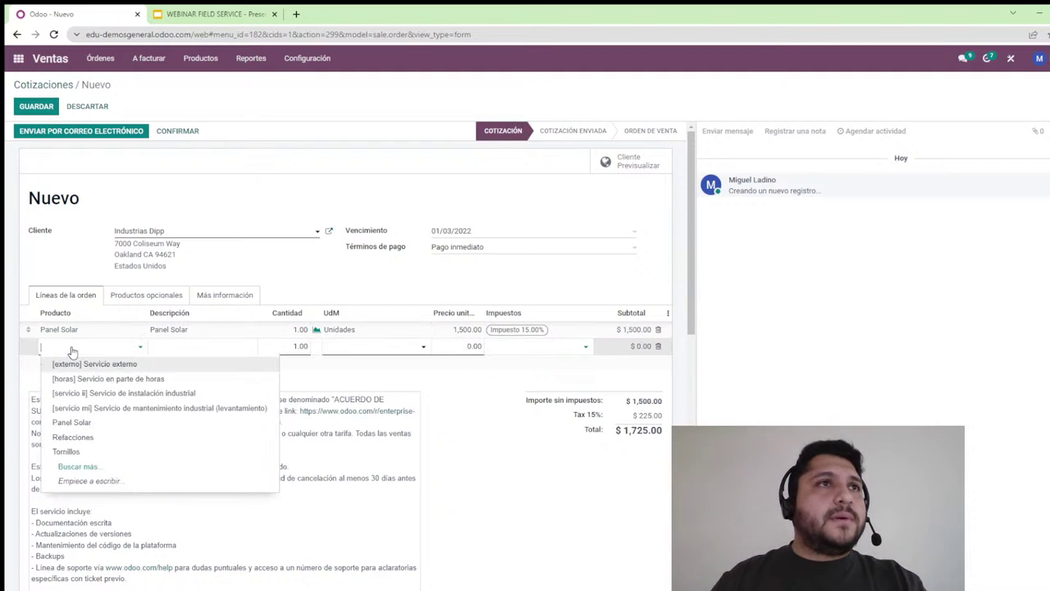
{"action": "left_click", "coordinate": [197, 394]}
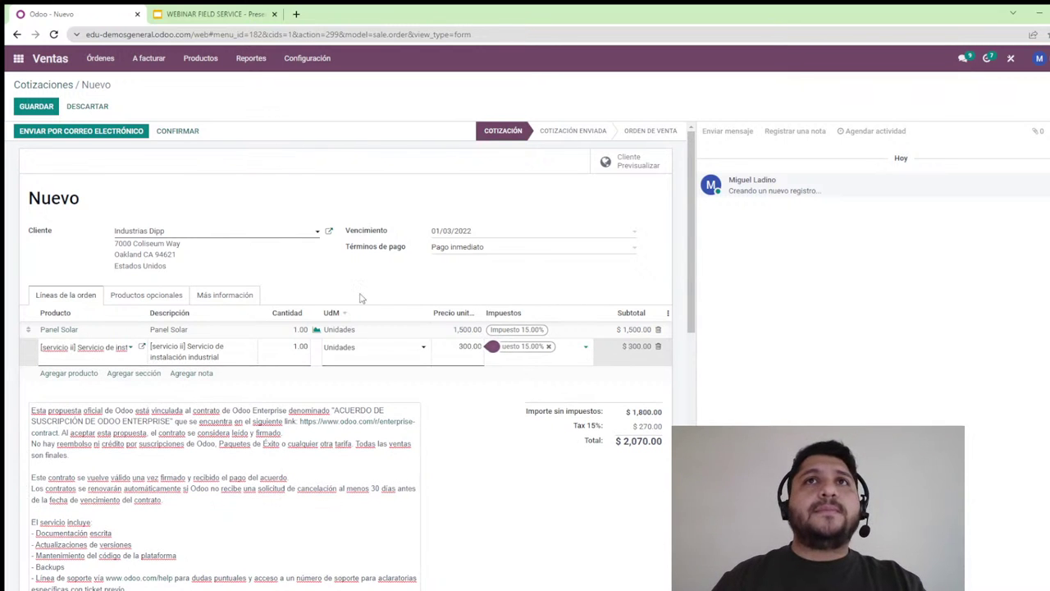
{"action": "left_click", "coordinate": [418, 292]}
{"action": "left_click", "coordinate": [36, 105]}
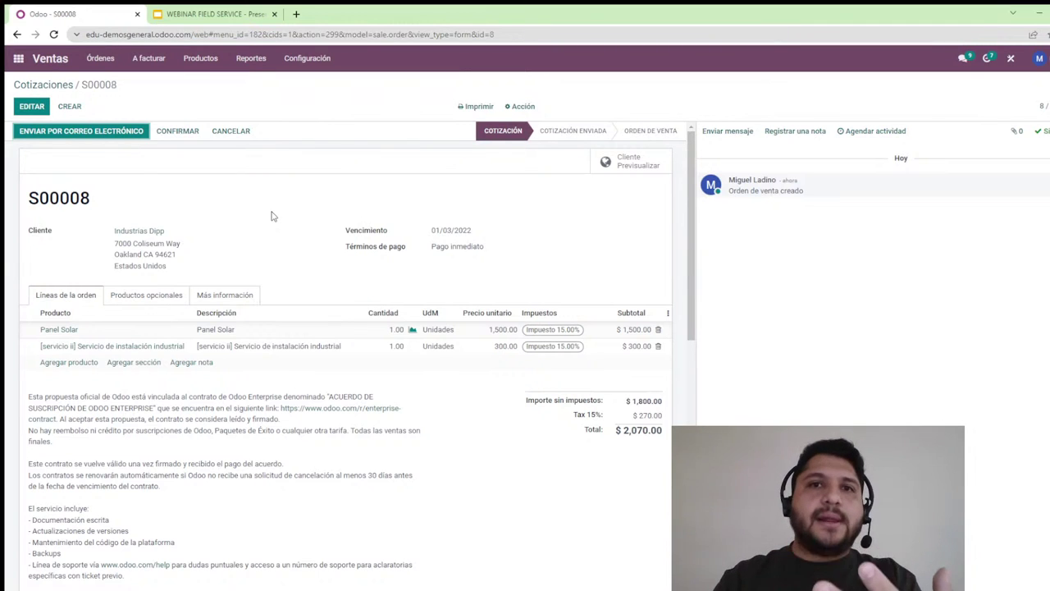
Prepare the email that sends the quotation to Industrias Dipp and check its message text
{"action": "left_click", "coordinate": [79, 134]}
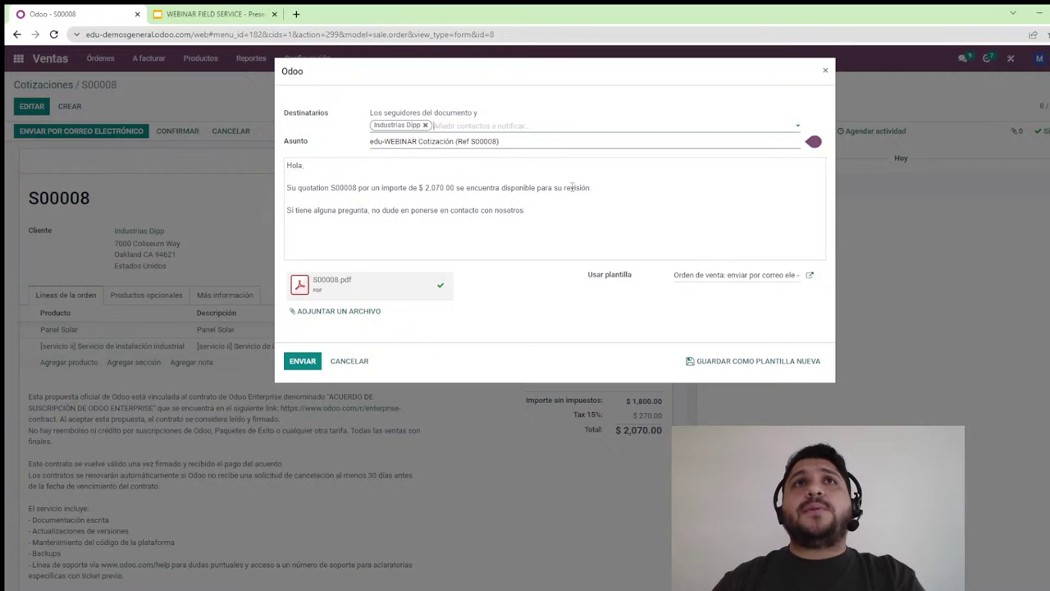
{"action": "left_click_drag", "start_coordinate": [541, 212], "coordinate": [261, 153]}
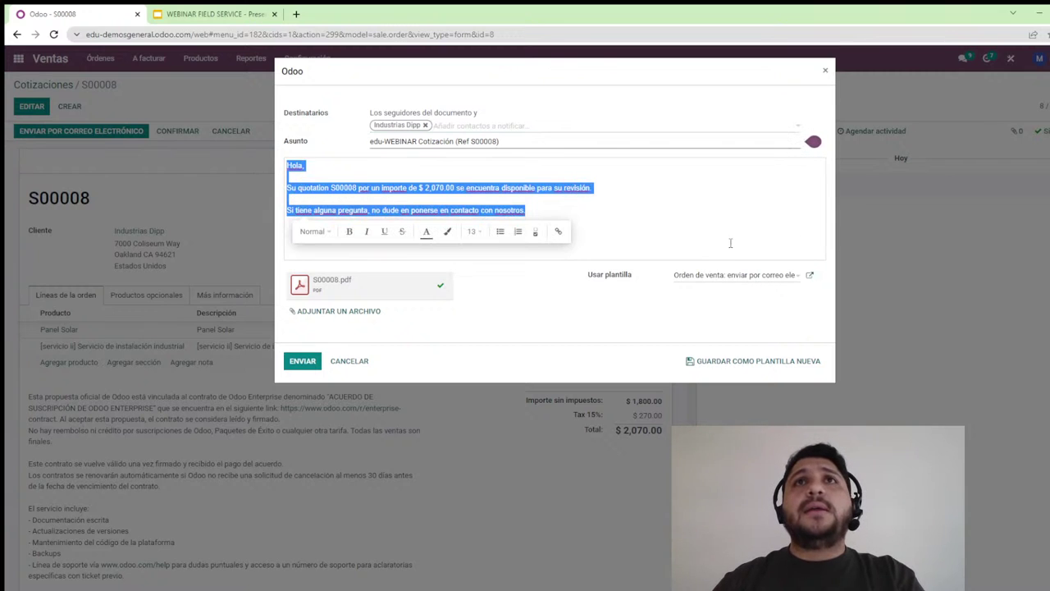
{"action": "left_click", "coordinate": [550, 212]}
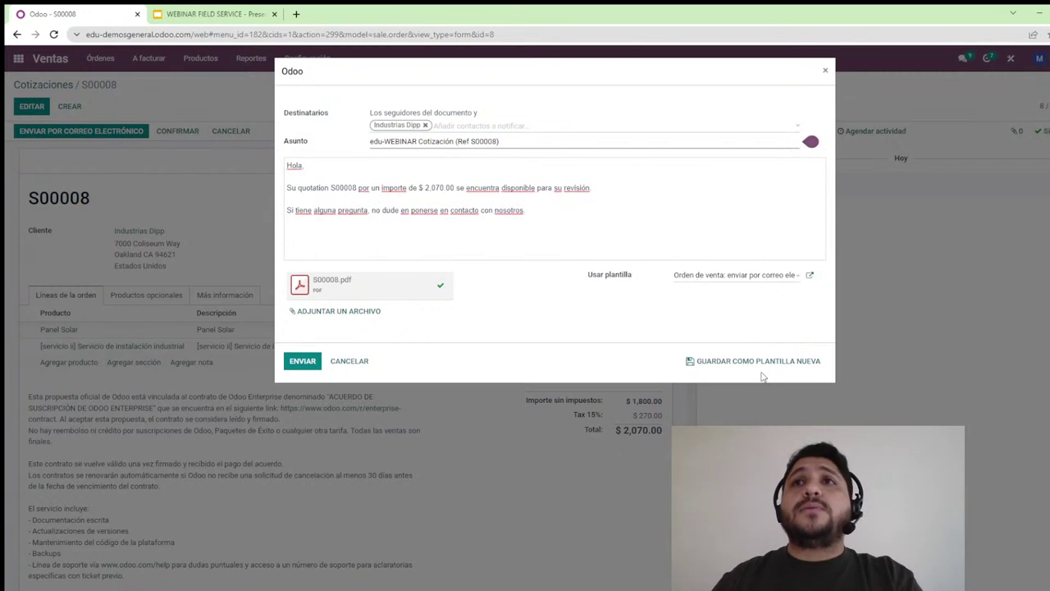
Review the attached quotation PDF through its terms pages, return to Odoo, and send the email to the customer
{"action": "left_click", "coordinate": [297, 287]}
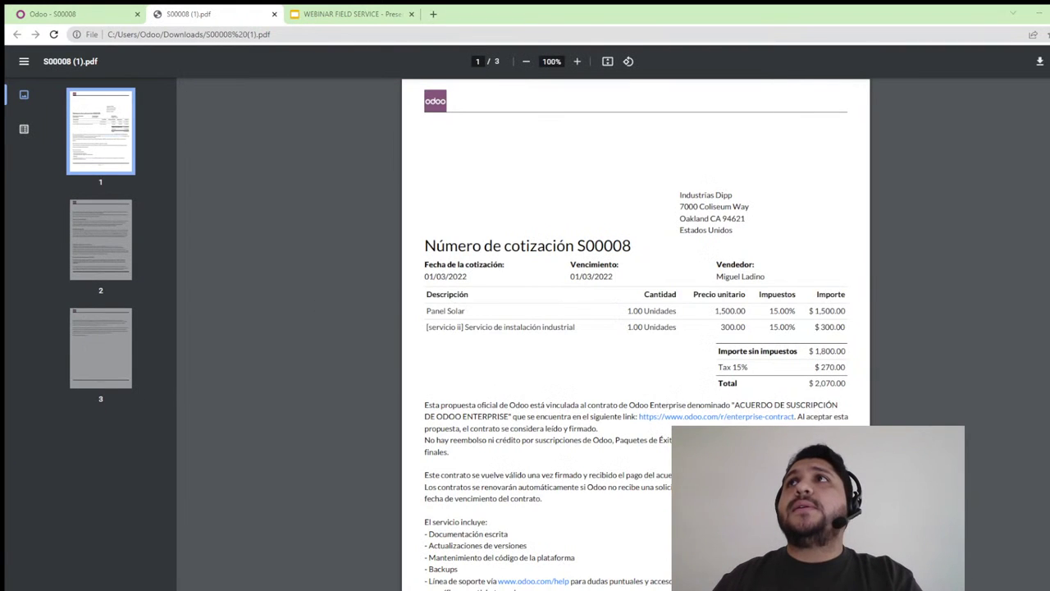
{"action": "scroll", "coordinate": [617, 224], "scroll_direction": "down", "scroll_amount": 15}
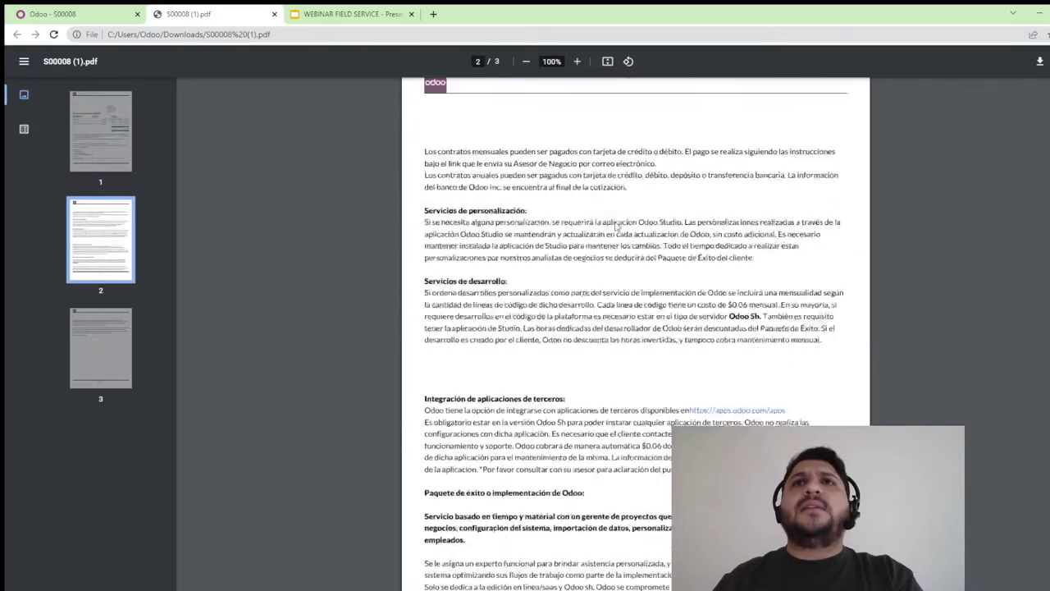
{"action": "scroll", "coordinate": [617, 225], "scroll_direction": "down", "scroll_amount": 3}
{"action": "scroll", "coordinate": [615, 222], "scroll_direction": "up", "scroll_amount": 11}
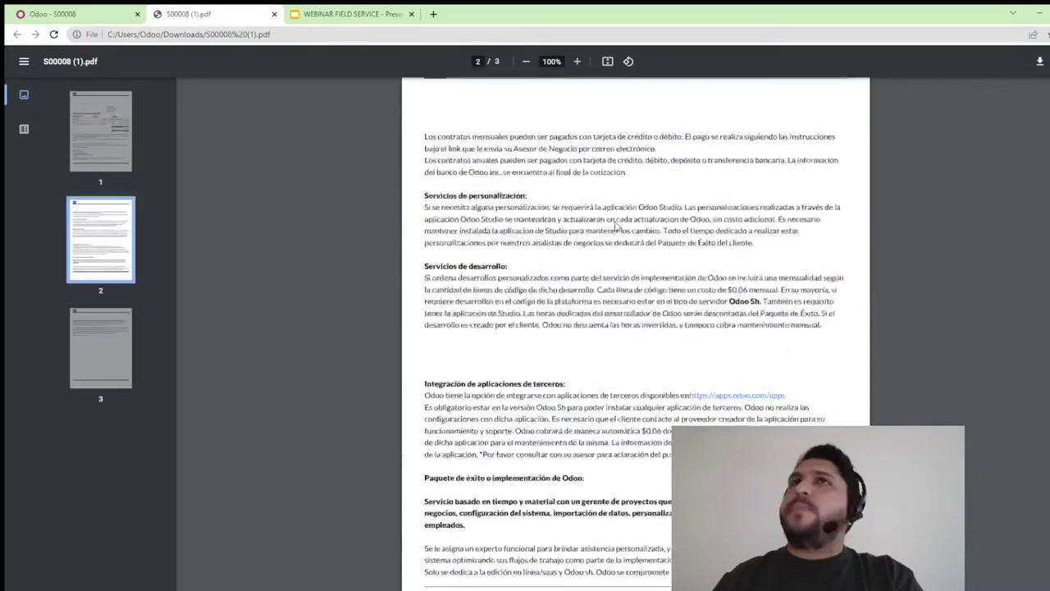
{"action": "scroll", "coordinate": [615, 222], "scroll_direction": "up", "scroll_amount": 3}
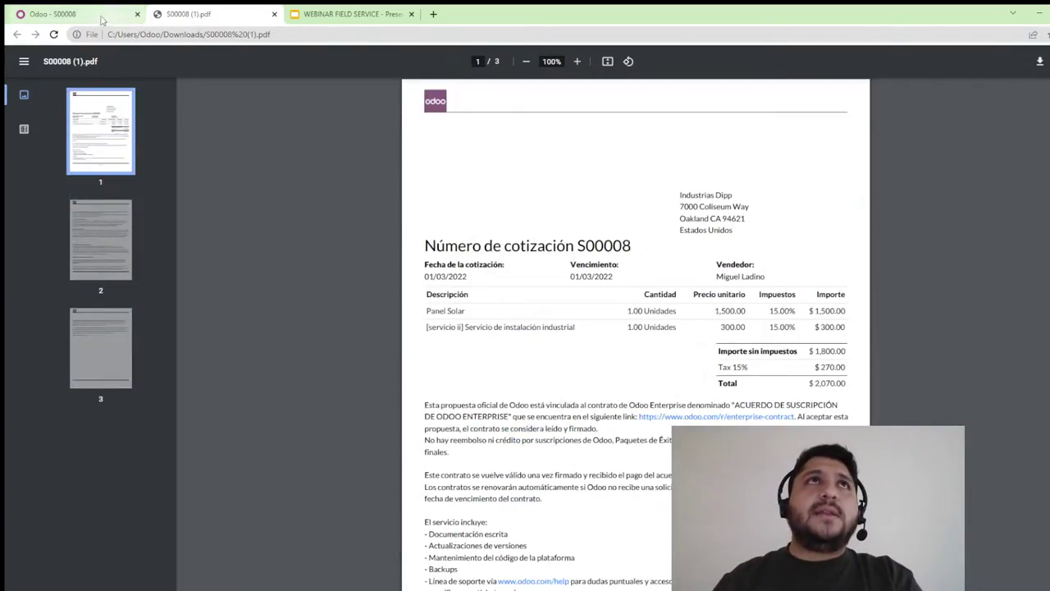
{"action": "key", "text": "ctrl+1"}
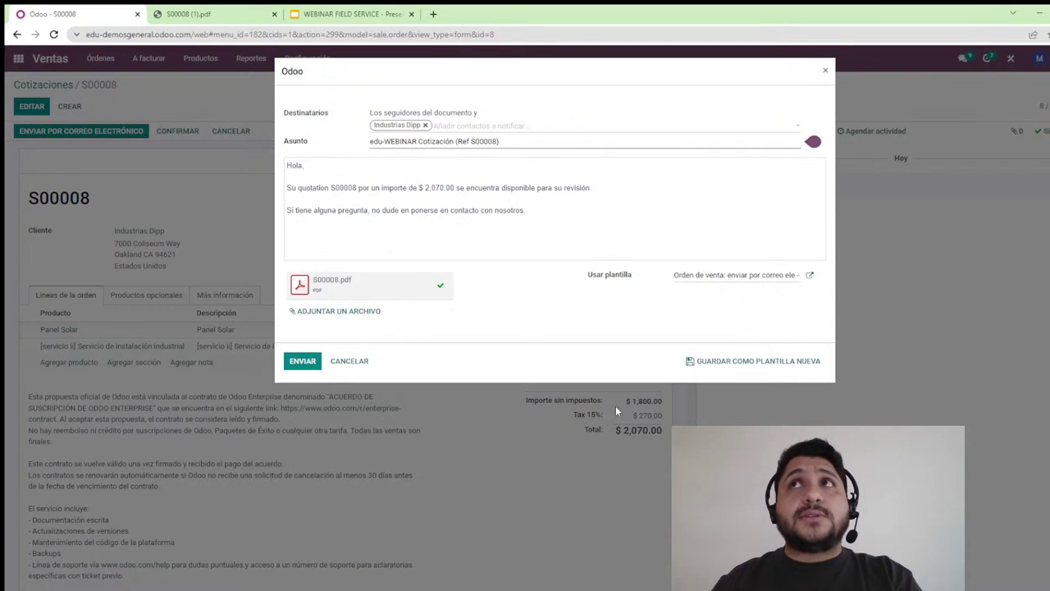
{"action": "left_click", "coordinate": [291, 368]}
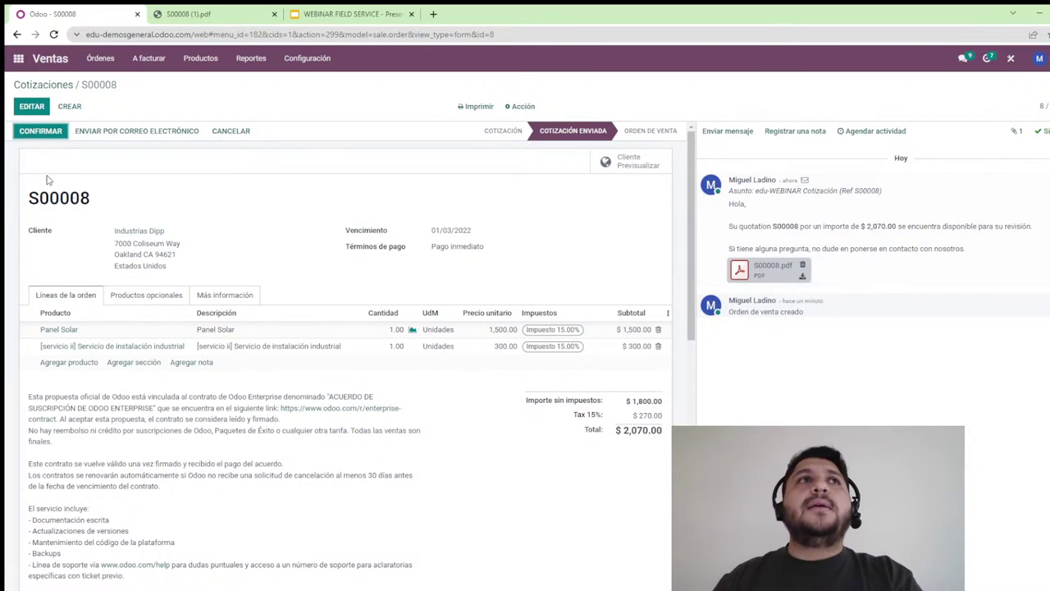
Log an internal note on the quotation mentioning a colleague, with the text "apoyame confirmando esta cotización con el cliente"
{"action": "left_click_drag", "start_coordinate": [93, 202], "coordinate": [26, 205]}
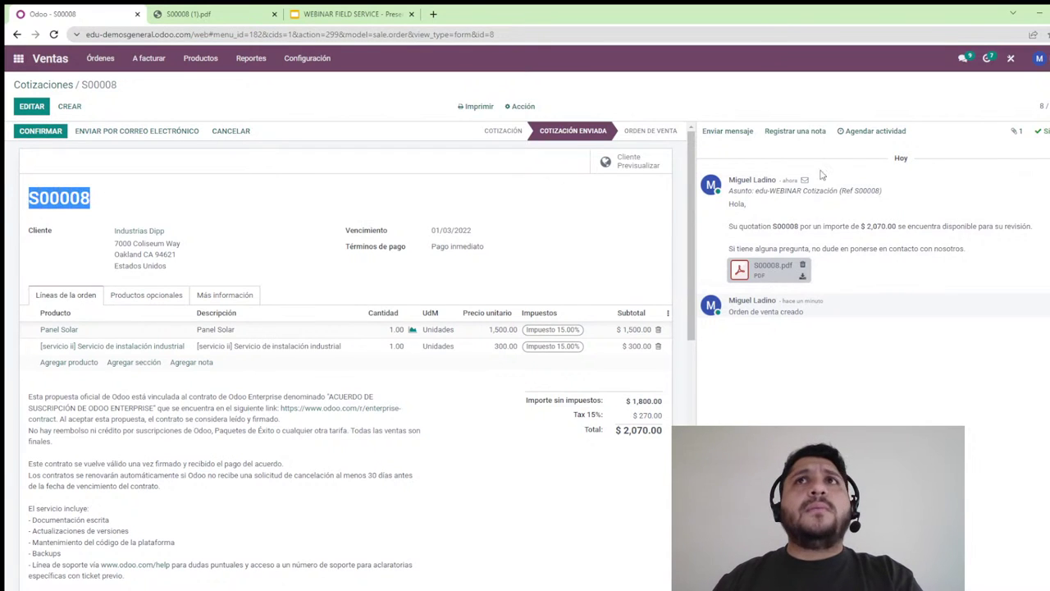
{"action": "left_click", "coordinate": [744, 133]}
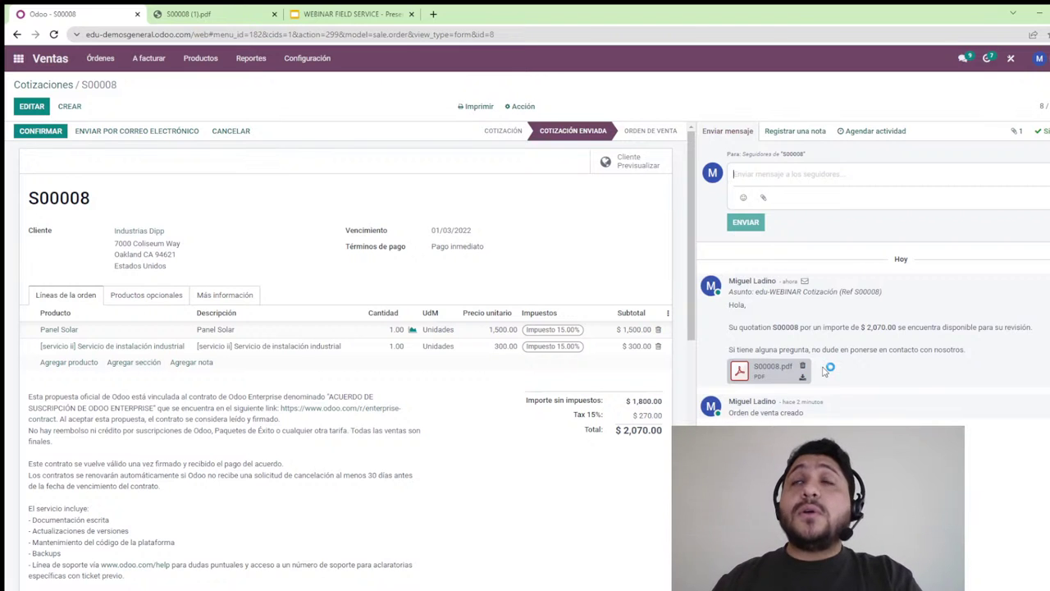
{"action": "left_click", "coordinate": [791, 135]}
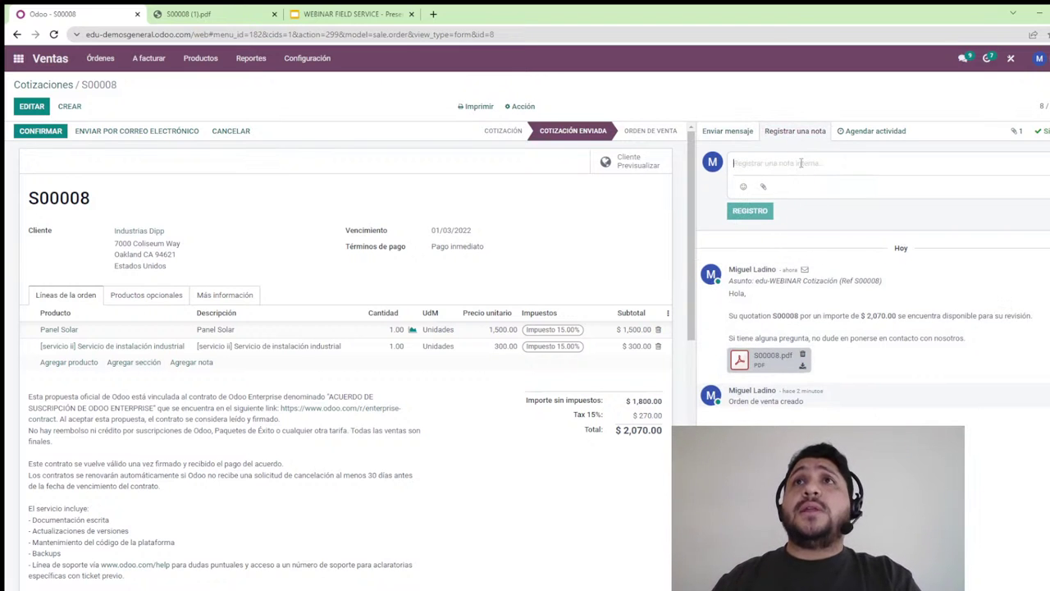
{"action": "type", "text": "@"}
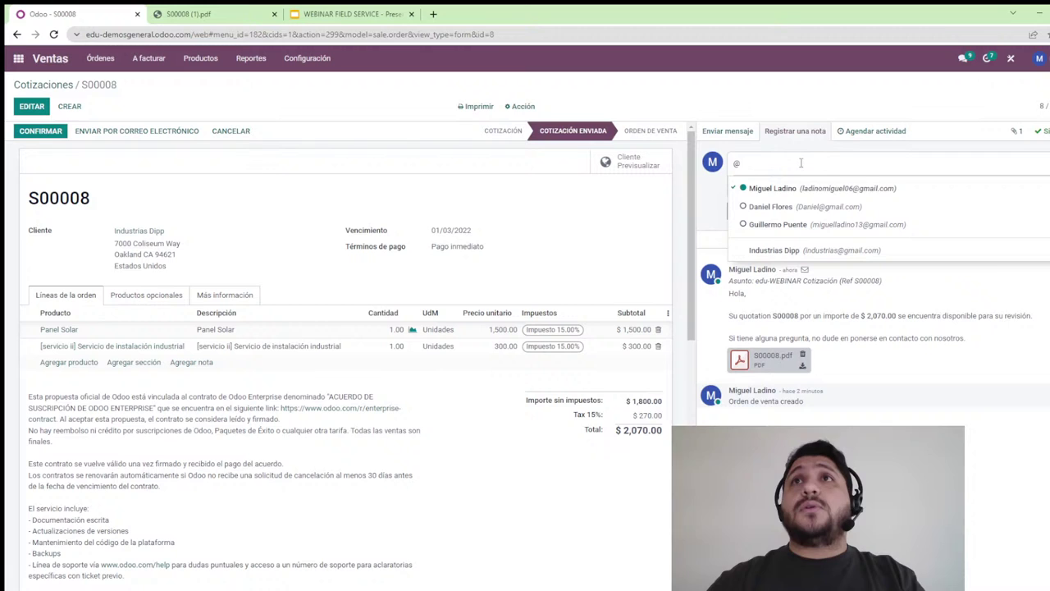
{"action": "left_click", "coordinate": [779, 206]}
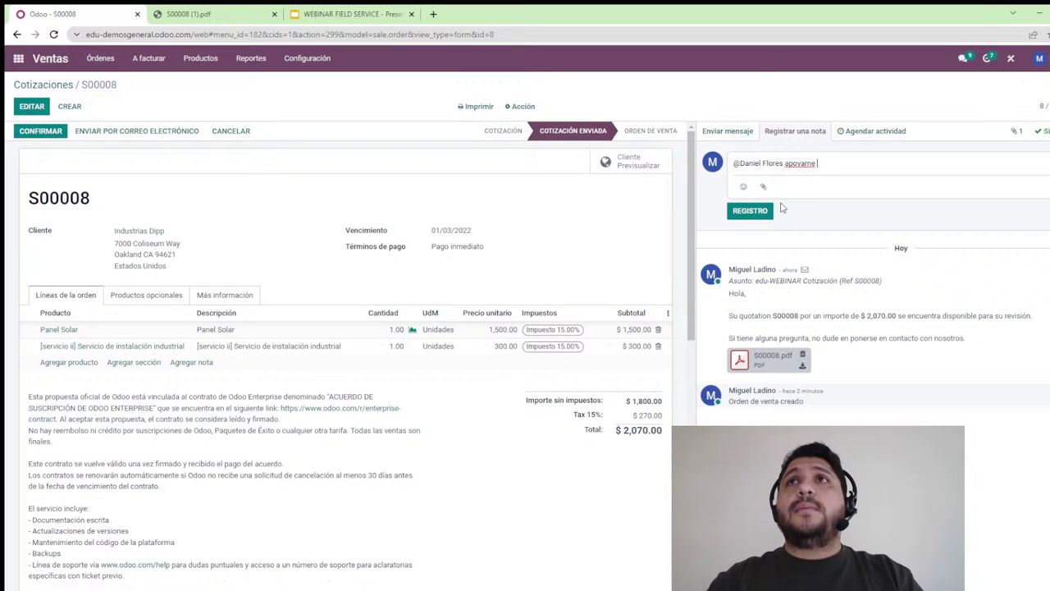
{"action": "type", "text": "apoyame confirmando esta cotización con el cliente"}
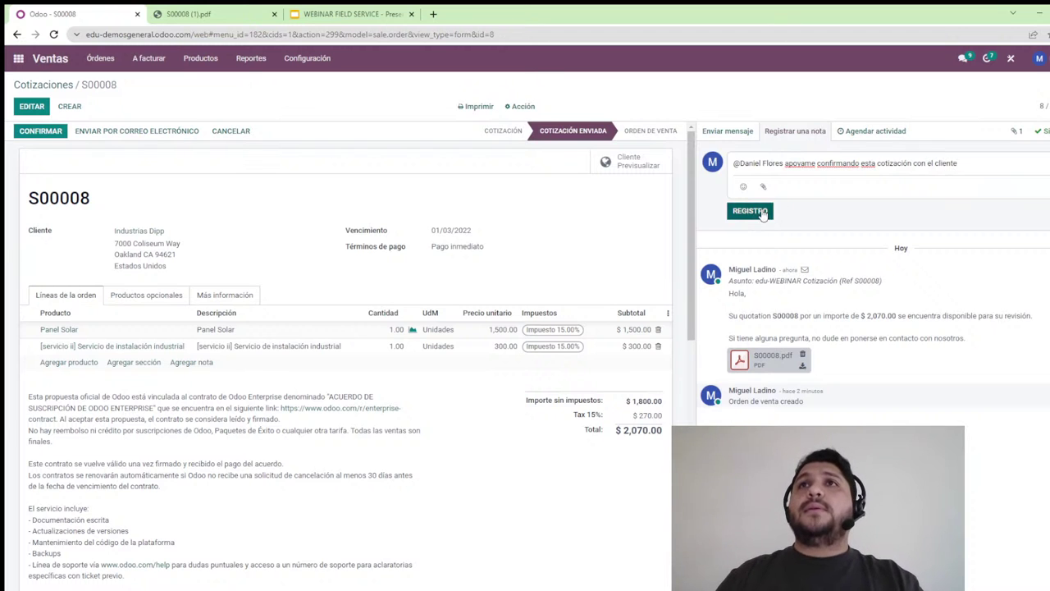
{"action": "left_click", "coordinate": [753, 211]}
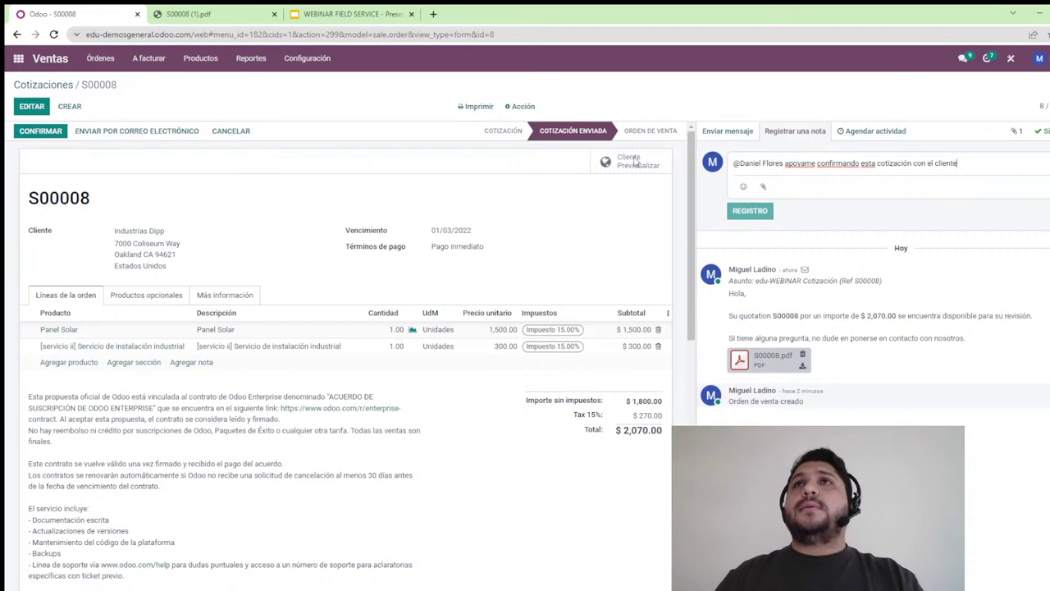
Schedule a Llamada activity on the quotation with 04/03/2022 as its due date
{"action": "left_click", "coordinate": [851, 140]}
{"action": "left_click", "coordinate": [431, 114]}
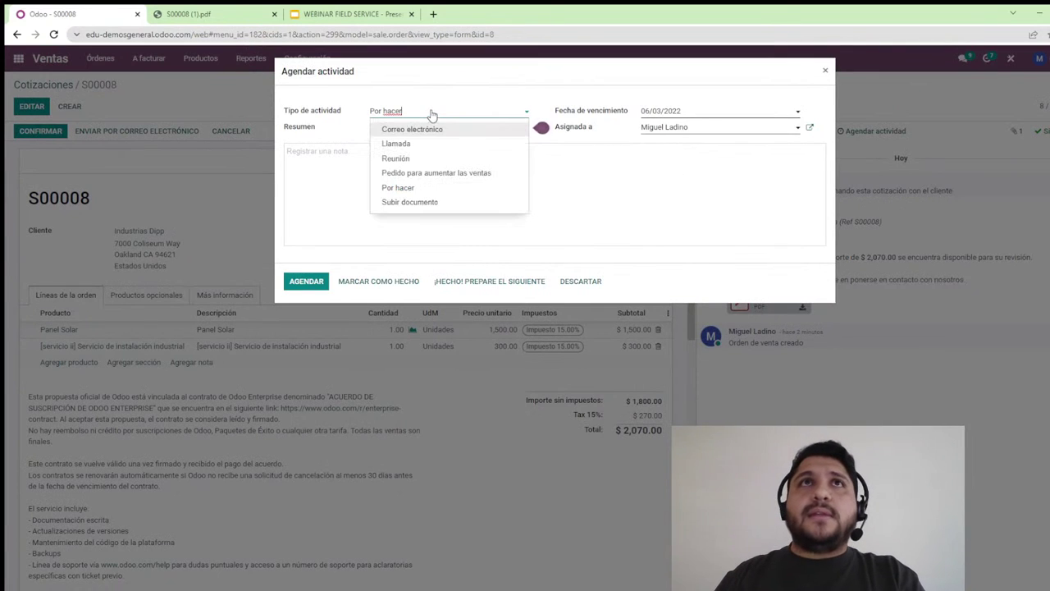
{"action": "left_click", "coordinate": [420, 145]}
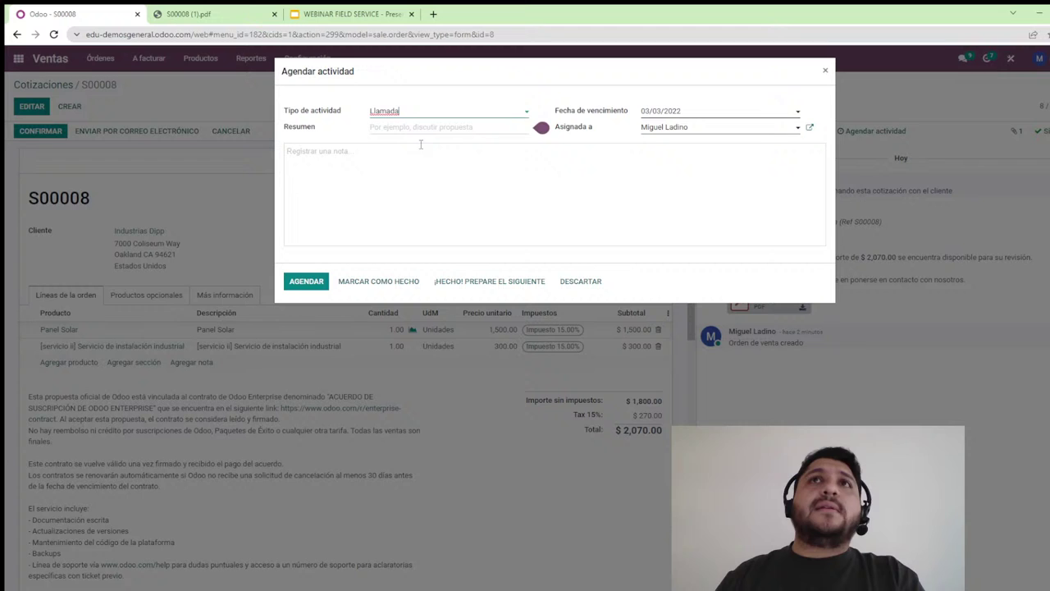
{"action": "left_click", "coordinate": [684, 113]}
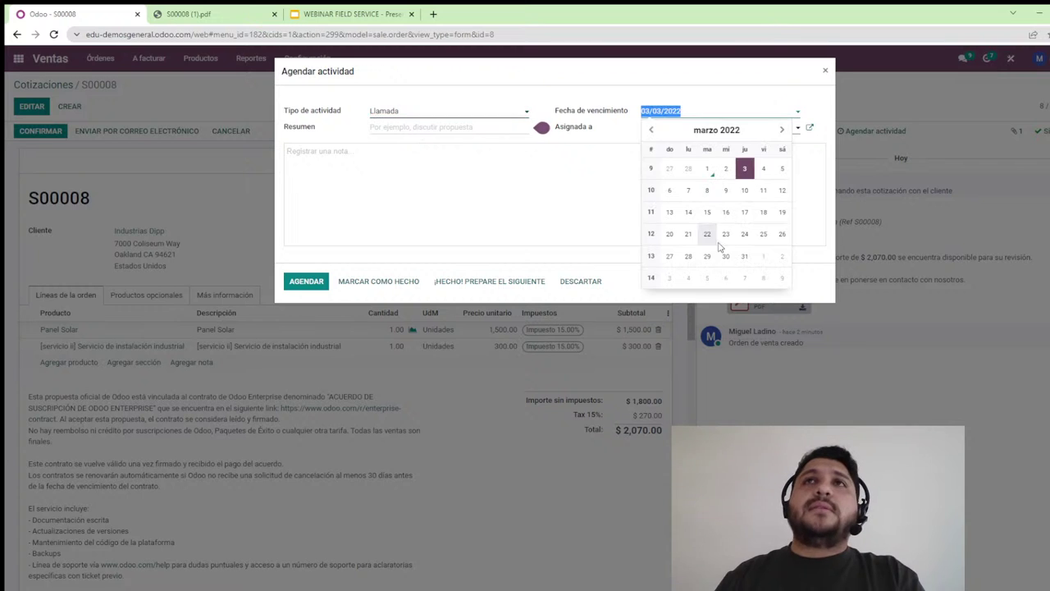
{"action": "left_click", "coordinate": [763, 168]}
{"action": "left_click", "coordinate": [305, 280]}
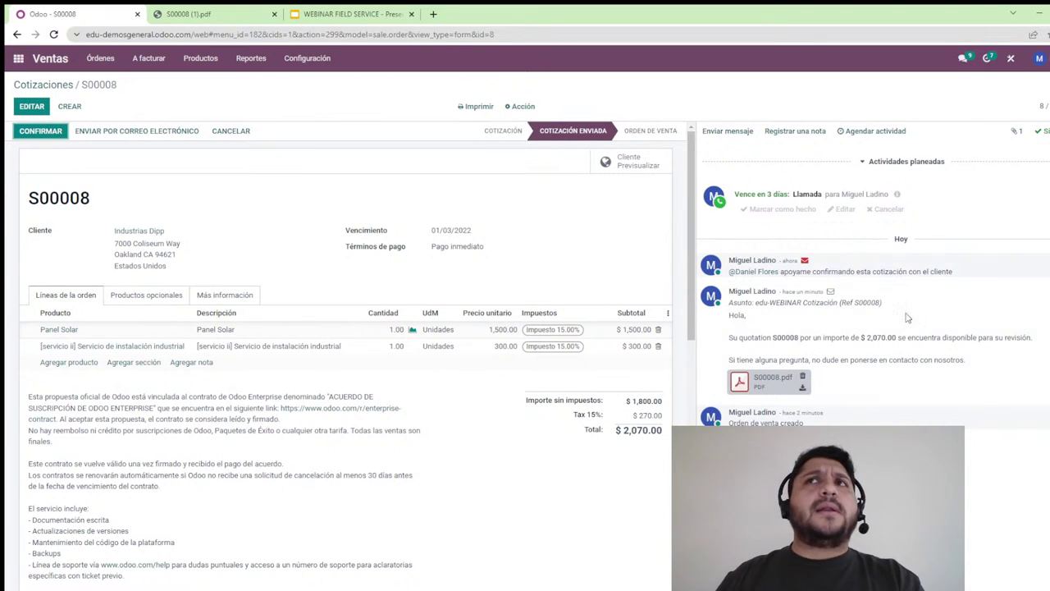
Confirm the quotation as a sales order and open its new installation service task in Servicio externo for editing
{"action": "left_click", "coordinate": [45, 135]}
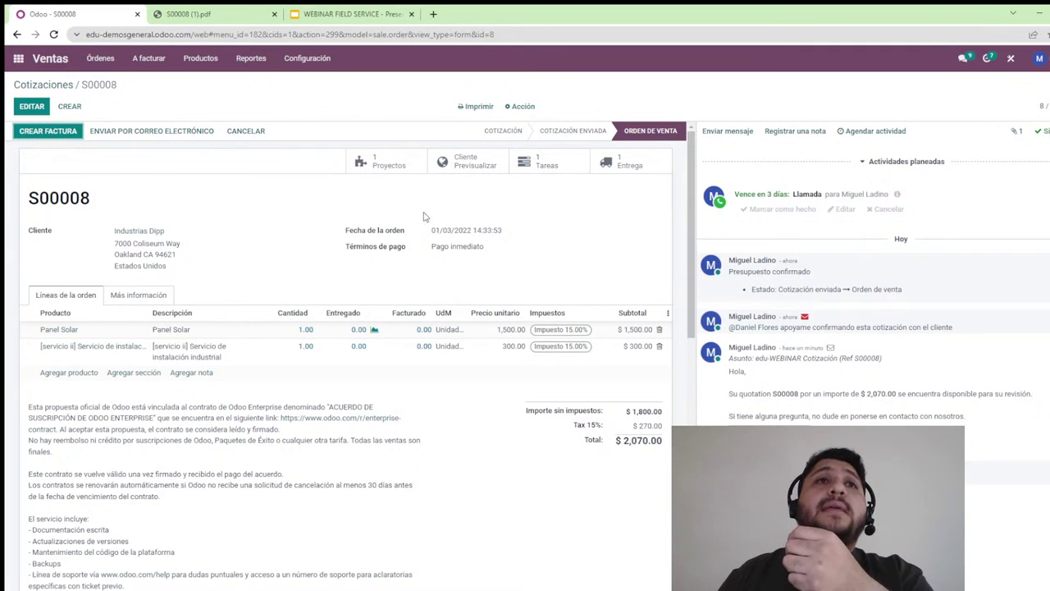
{"action": "left_click", "coordinate": [18, 58]}
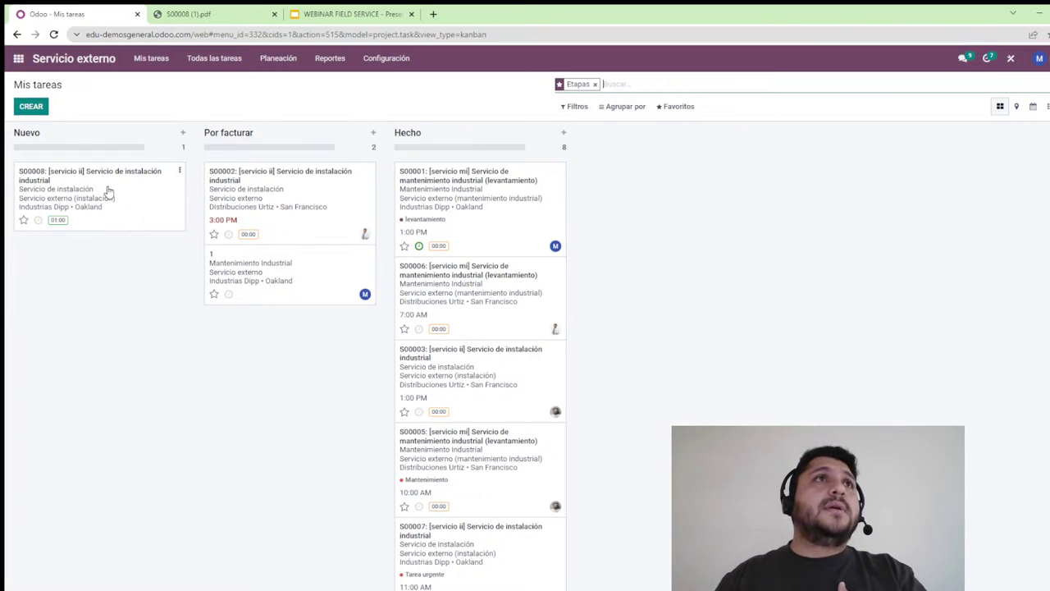
{"action": "left_click", "coordinate": [135, 223]}
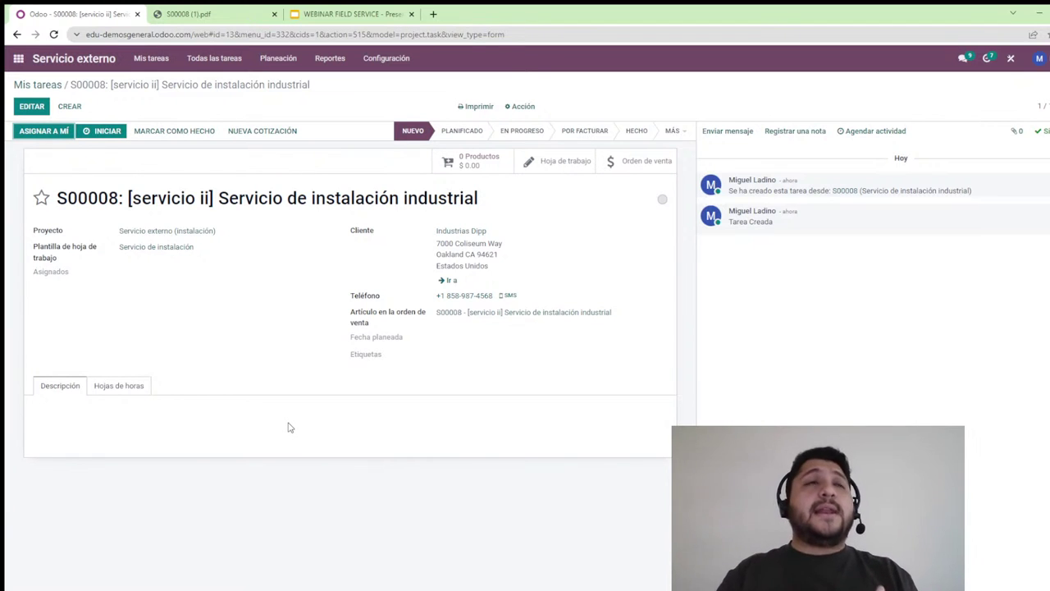
{"action": "key", "text": "alt+a"}
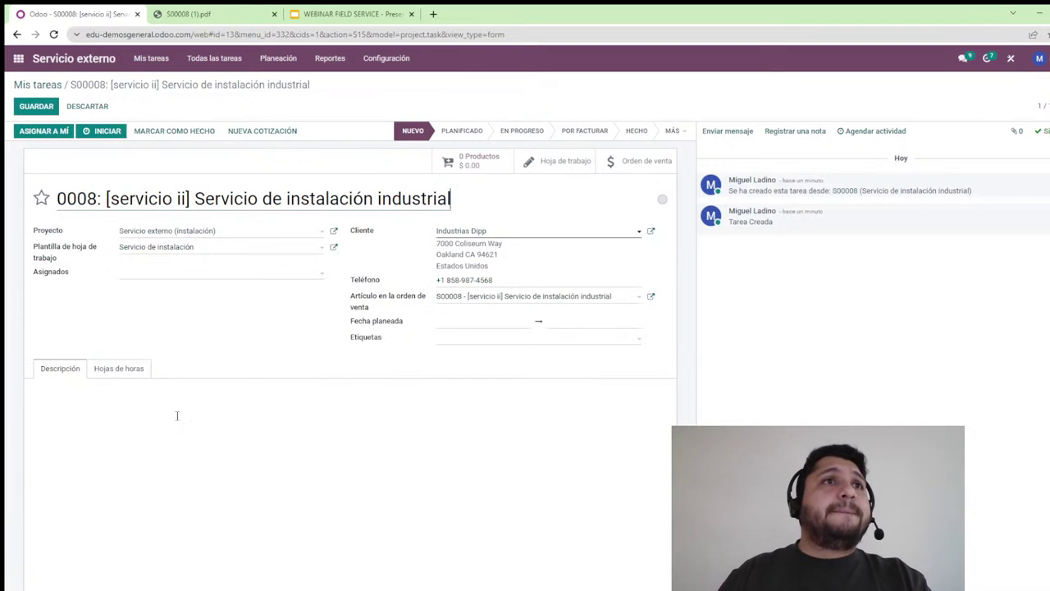
Discard the task edit and review the technicians' schedules in Planeación por usuario at month, week and day scales
{"action": "left_click", "coordinate": [234, 282]}
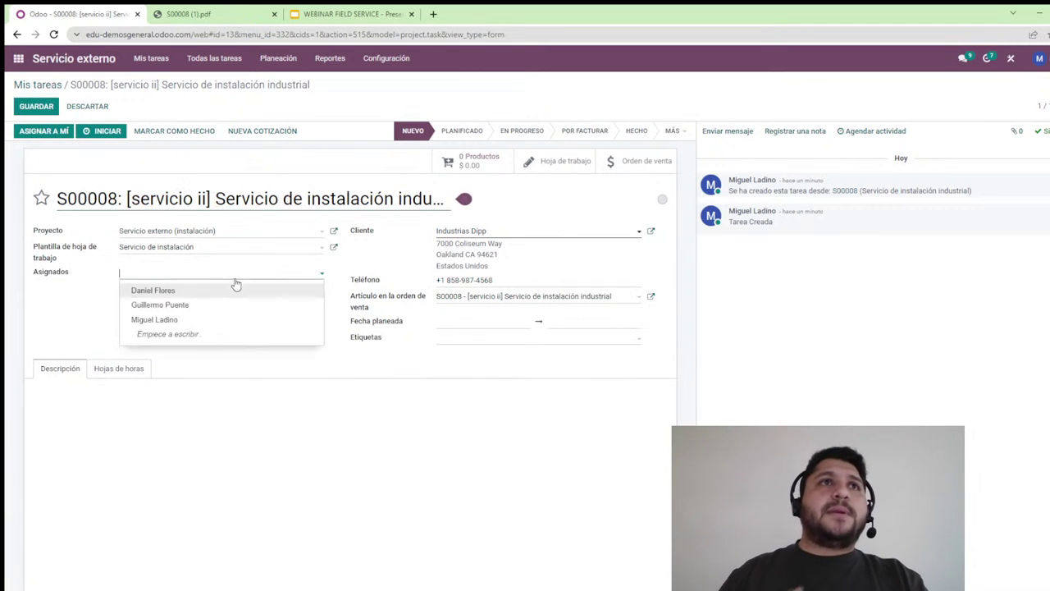
{"action": "left_click", "coordinate": [87, 107]}
{"action": "left_click", "coordinate": [54, 88]}
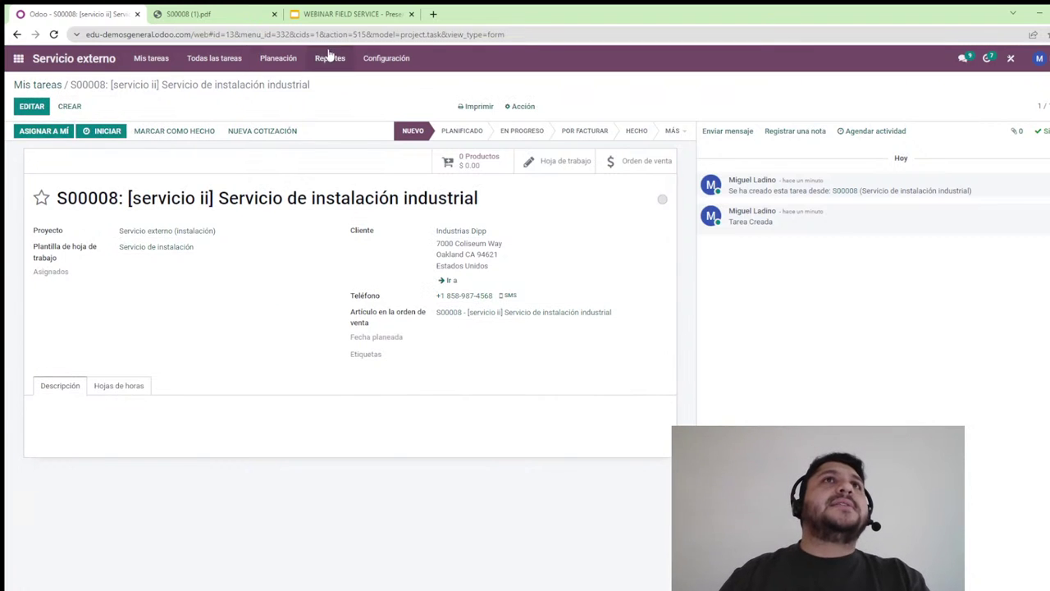
{"action": "left_click", "coordinate": [279, 58]}
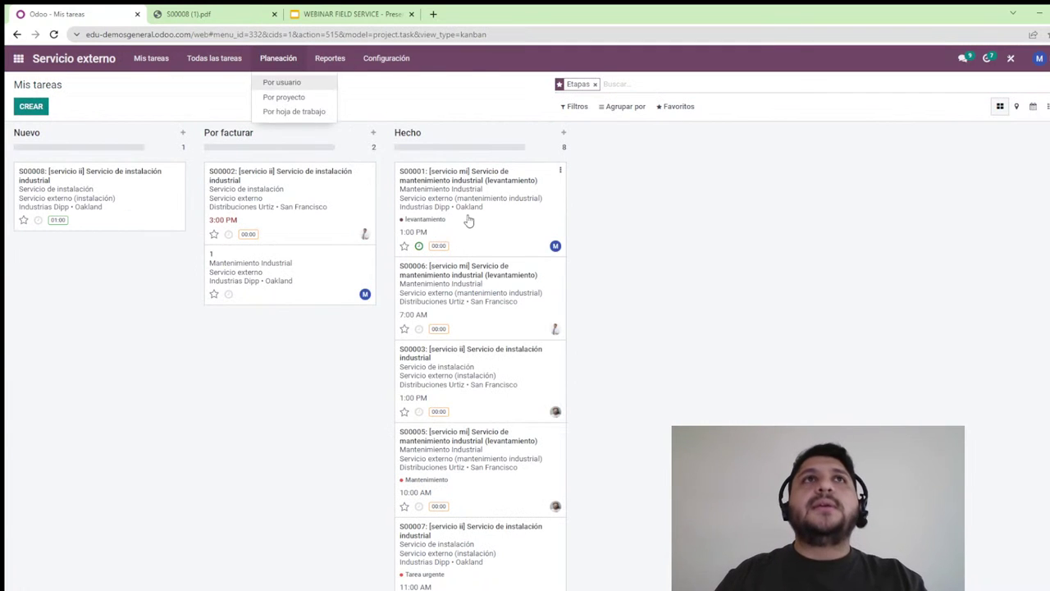
{"action": "left_click", "coordinate": [265, 82]}
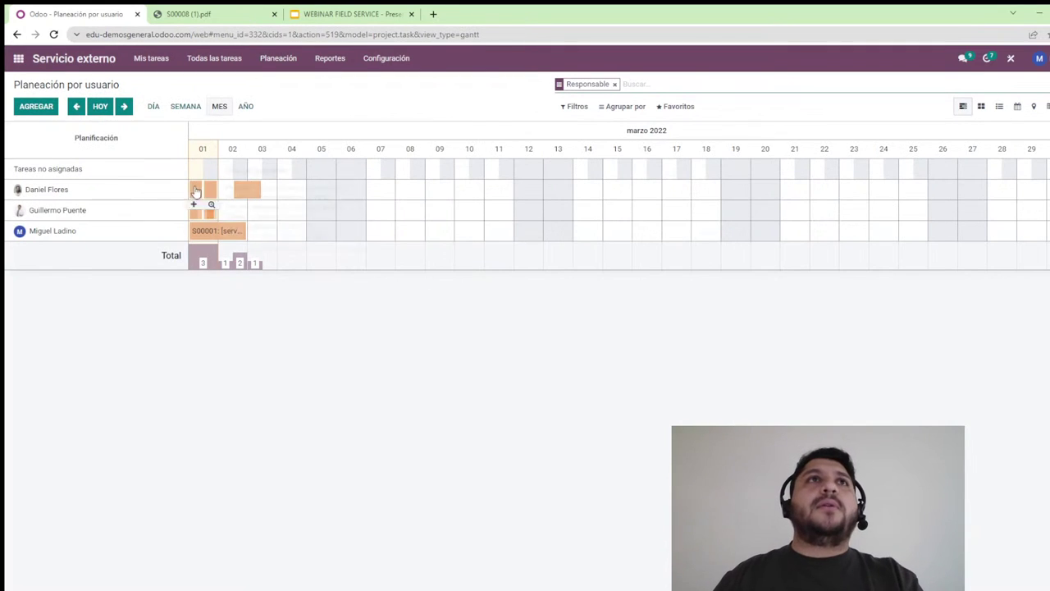
{"action": "left_click", "coordinate": [181, 107]}
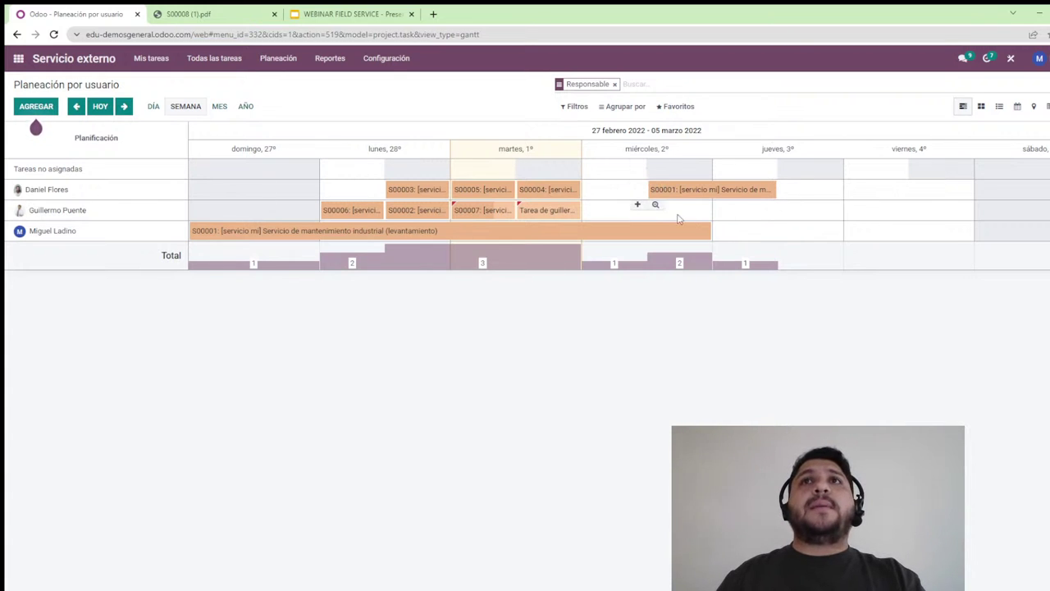
{"action": "mouse_move", "coordinate": [664, 195]}
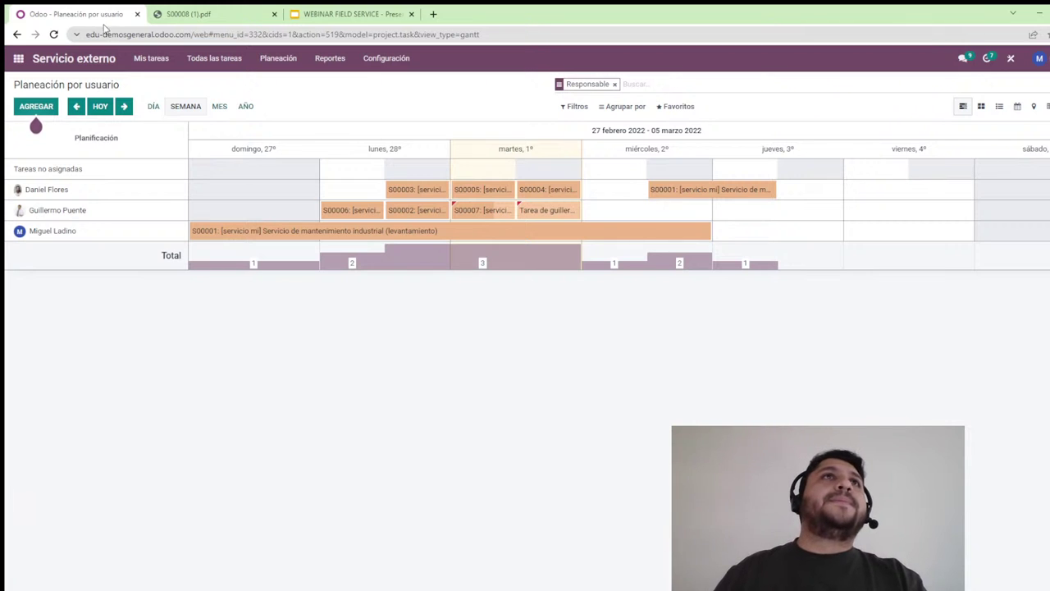
{"action": "left_click", "coordinate": [155, 107]}
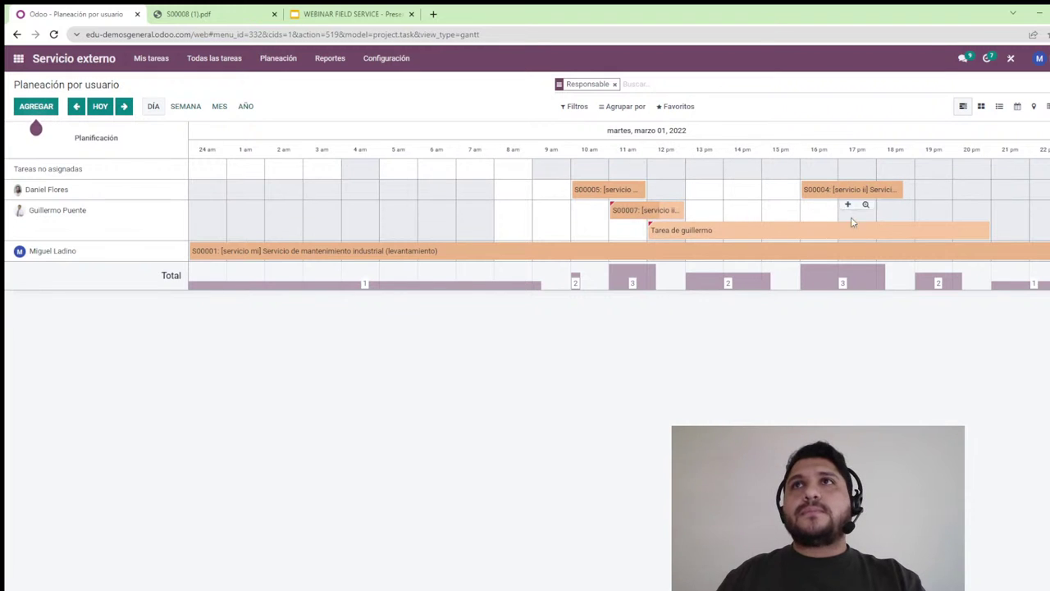
{"action": "left_click", "coordinate": [188, 108]}
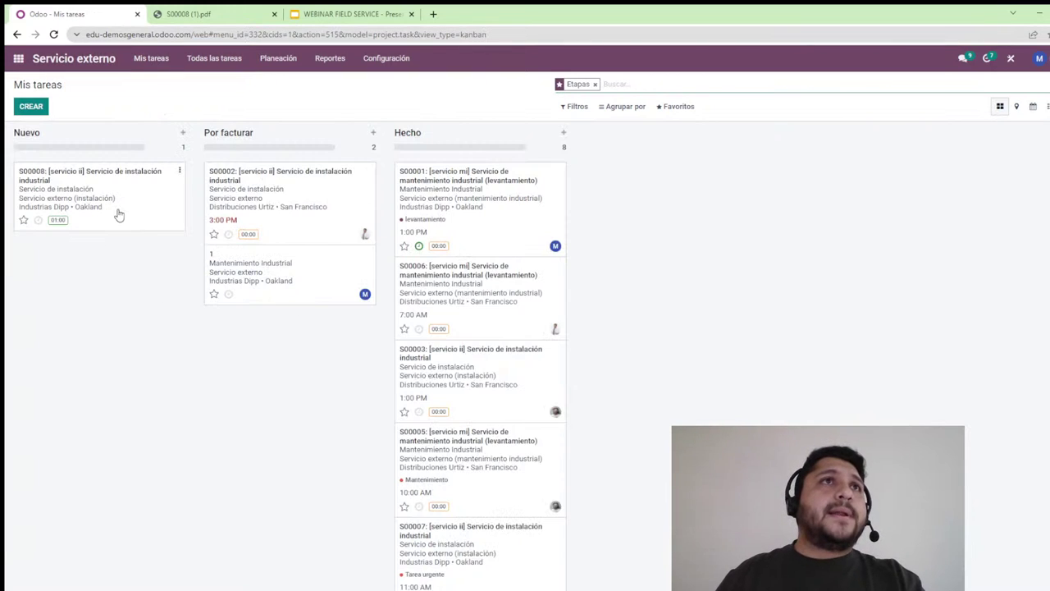
Reopen the new Industrias Dipp installation task from Mis tareas and assign it to the second technician listed
{"action": "left_click", "coordinate": [123, 215]}
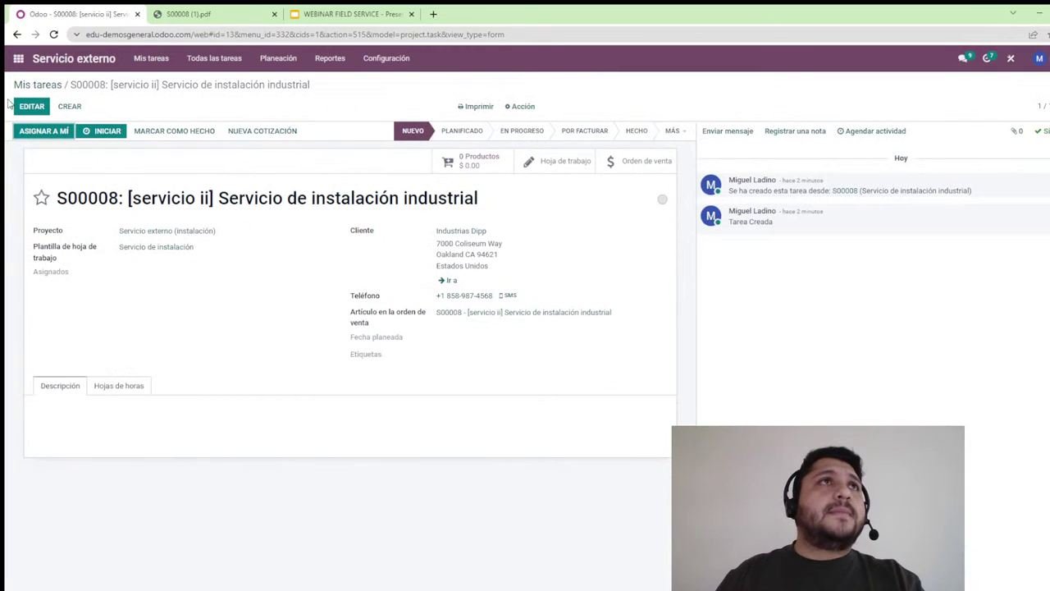
{"action": "left_click", "coordinate": [162, 279]}
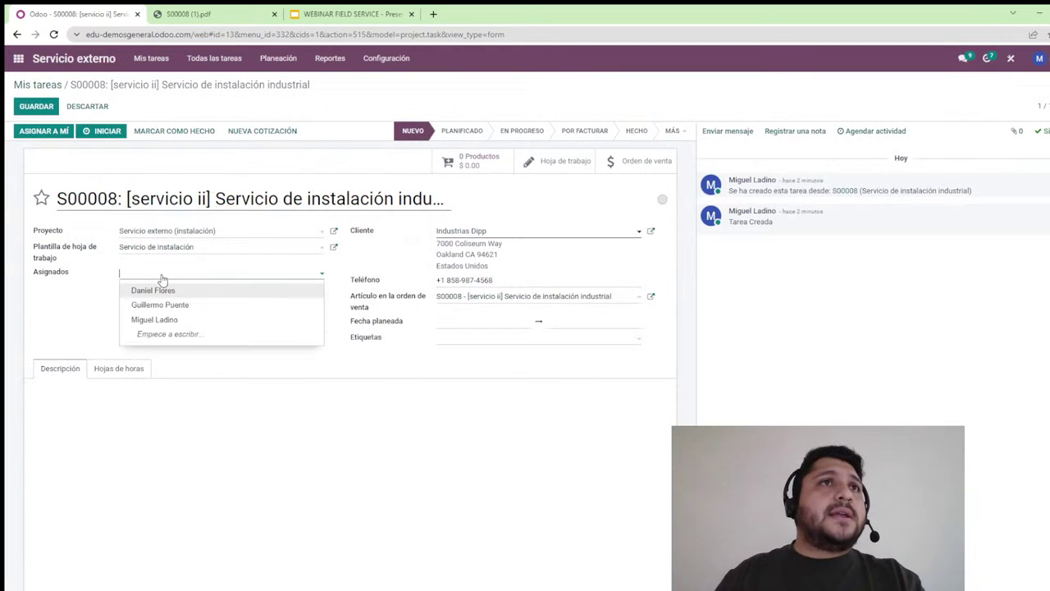
{"action": "left_click", "coordinate": [164, 305]}
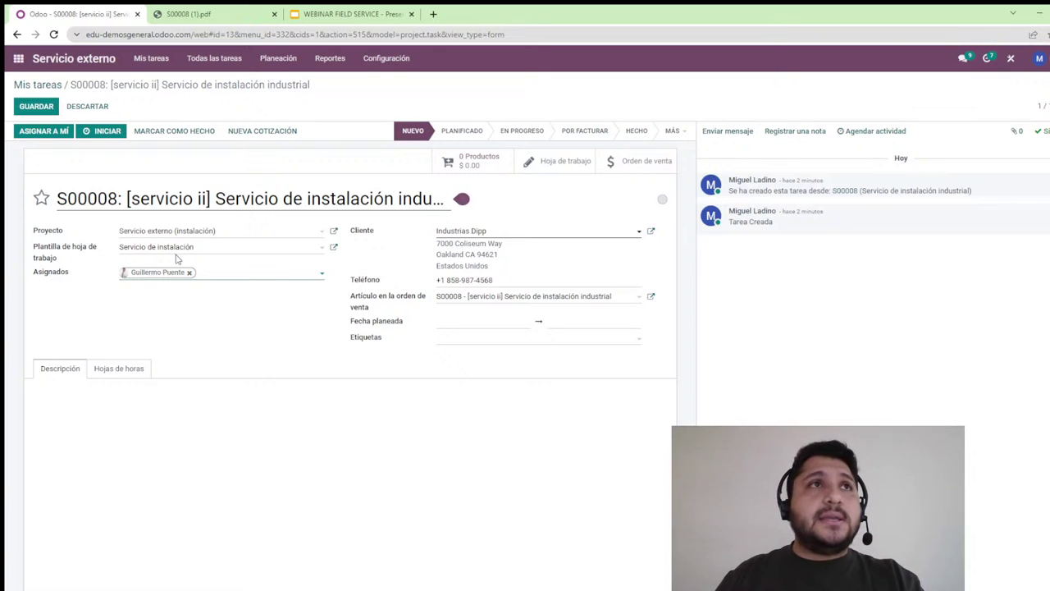
Add another technician to the task's assignees and remove that technician again
{"action": "left_click", "coordinate": [222, 277]}
{"action": "left_click", "coordinate": [229, 292]}
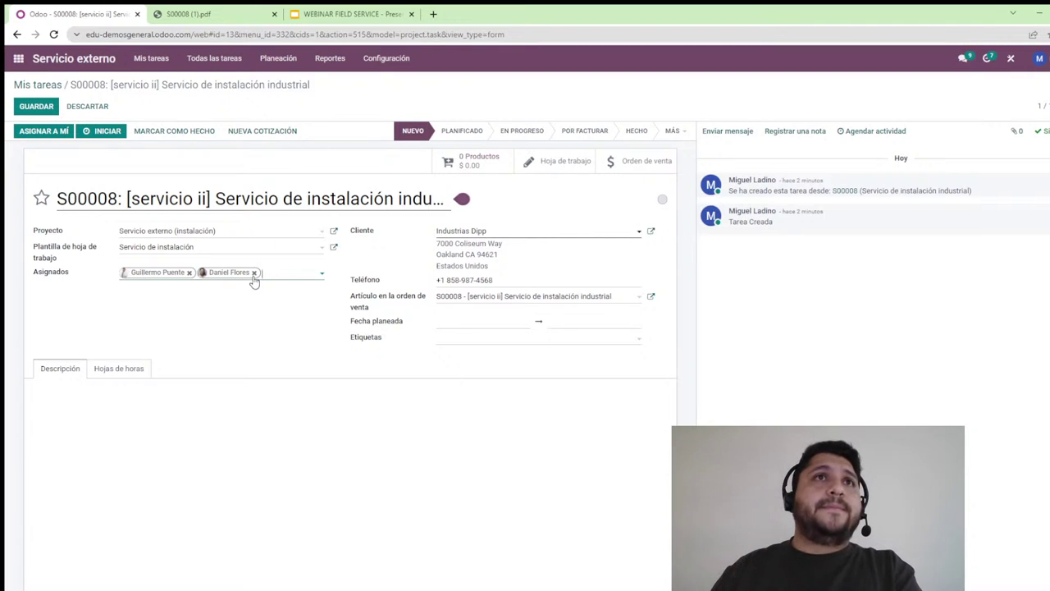
{"action": "left_click", "coordinate": [254, 272]}
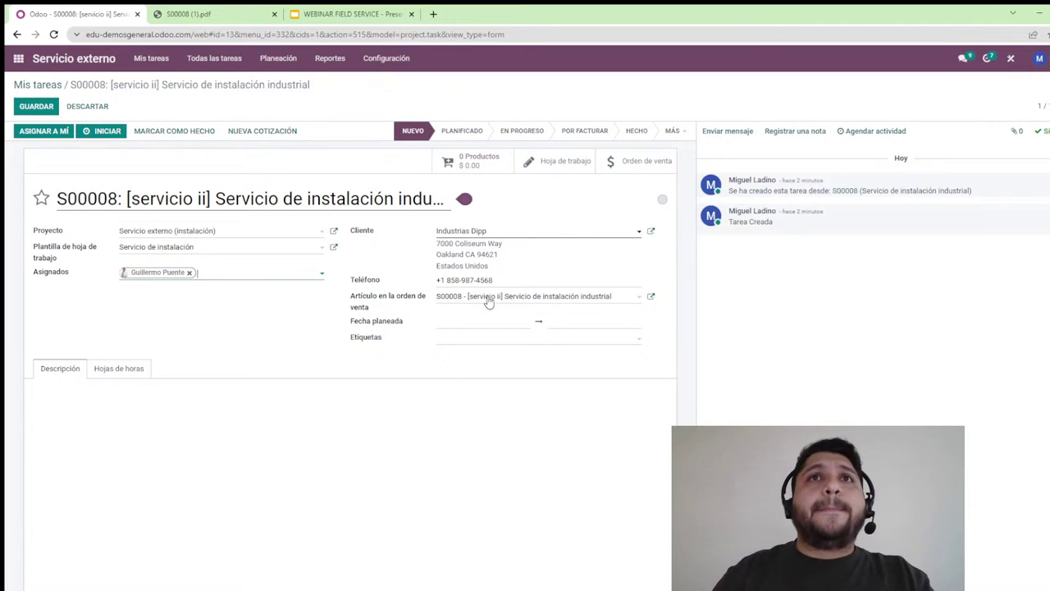
Set the task's planned date to 02/03/2022 from 14:35 to 18:35
{"action": "left_click", "coordinate": [468, 322]}
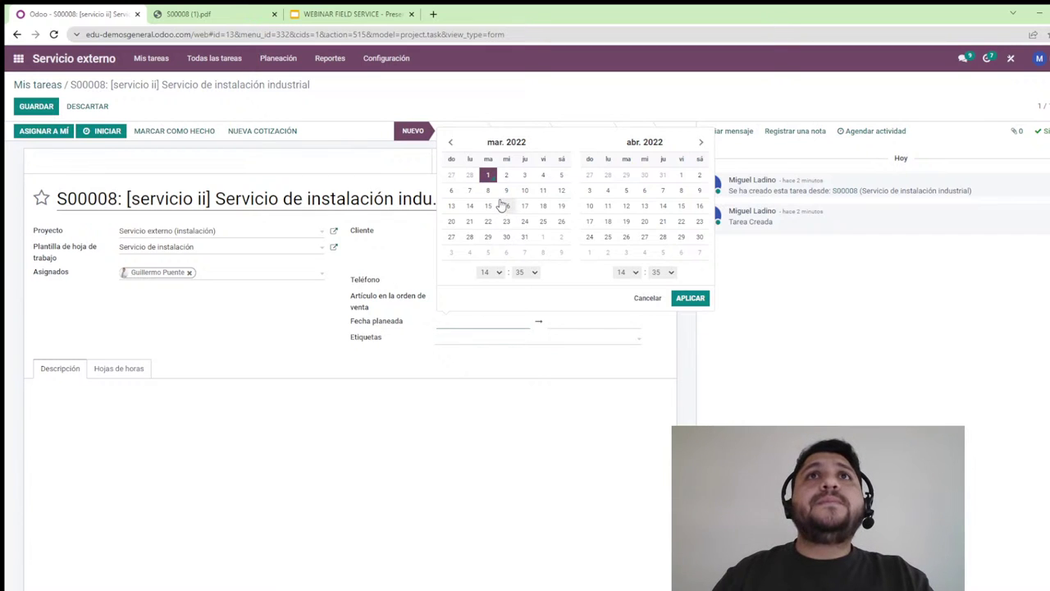
{"action": "left_click", "coordinate": [506, 175]}
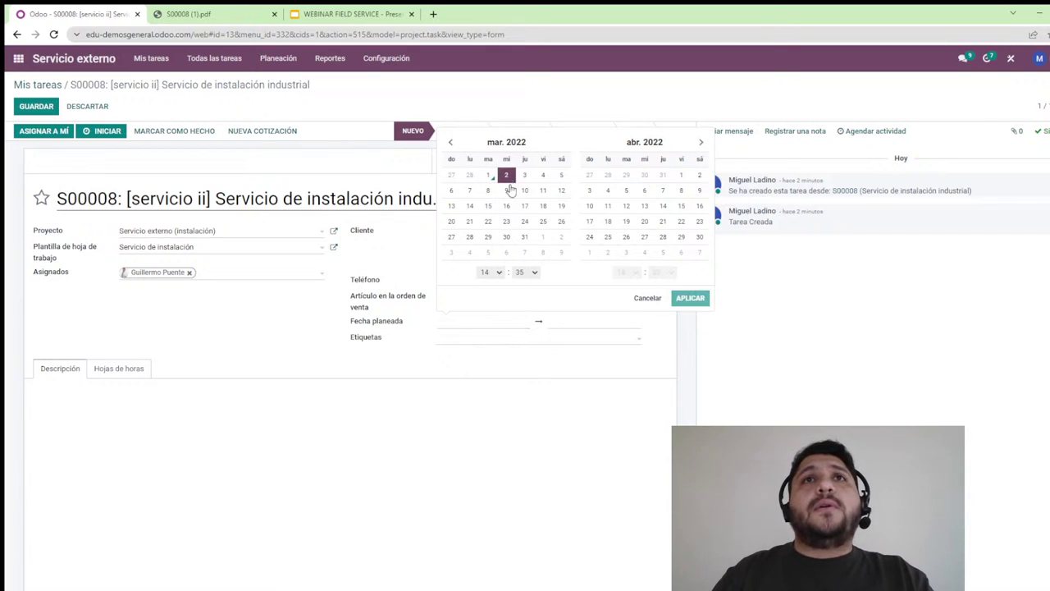
{"action": "left_click", "coordinate": [506, 175]}
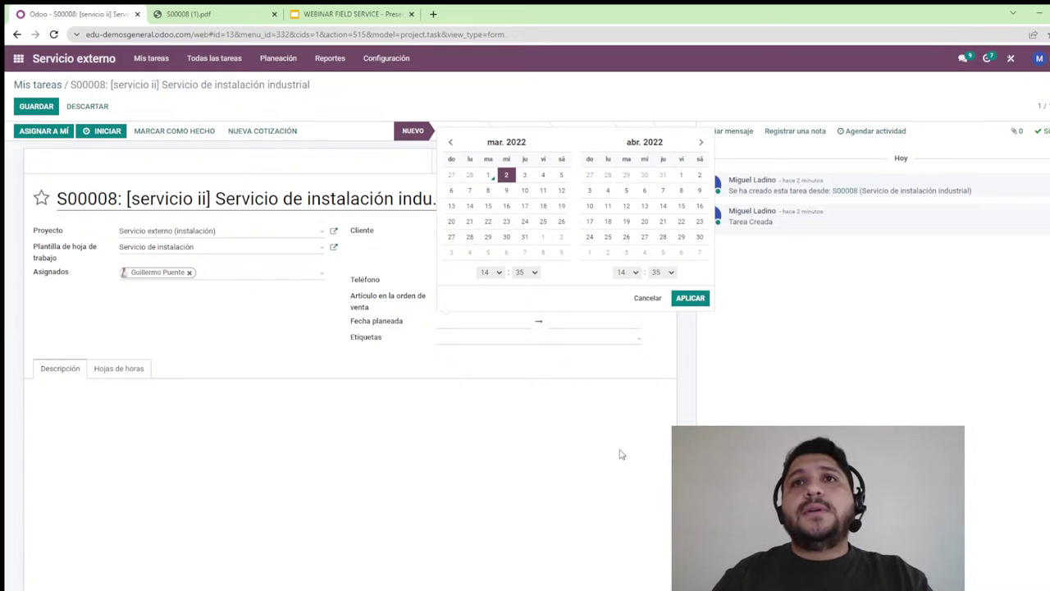
{"action": "left_click", "coordinate": [687, 298]}
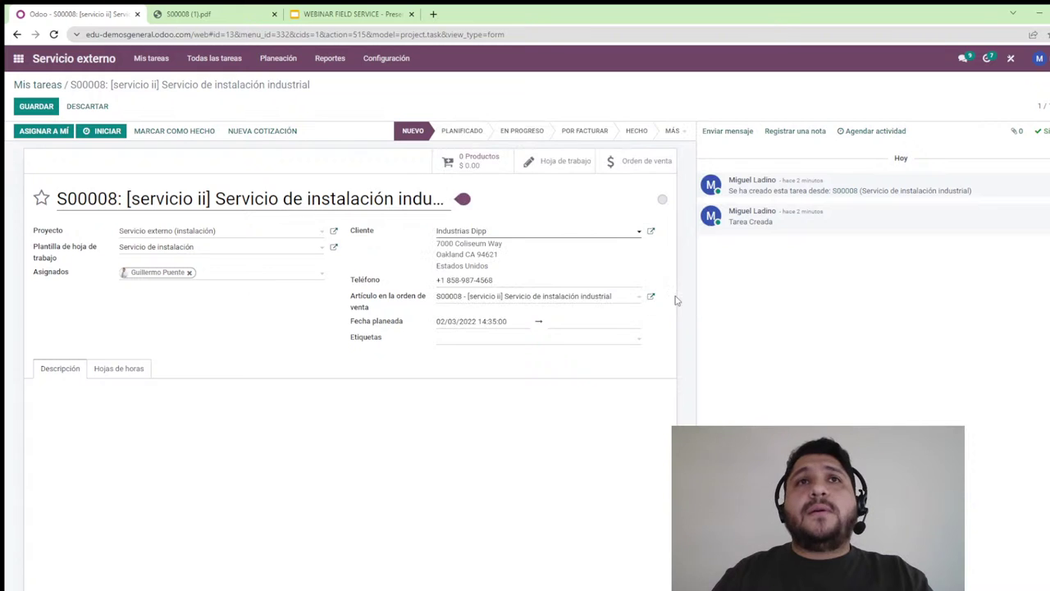
Tag the task with Tarea urgente and Instalación
{"action": "left_click", "coordinate": [469, 339]}
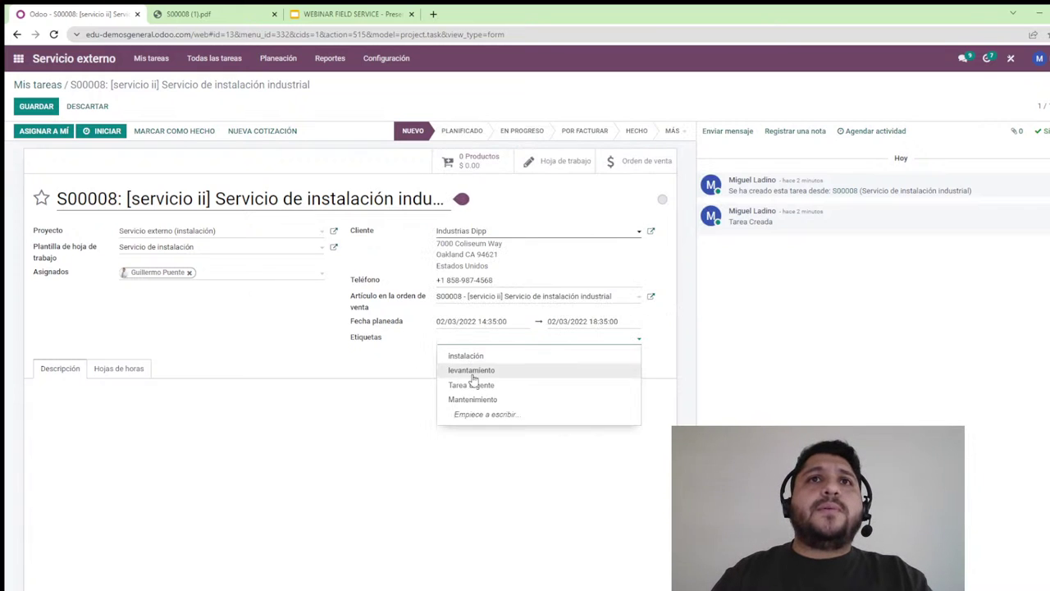
{"action": "left_click", "coordinate": [475, 385]}
{"action": "left_click", "coordinate": [501, 345]}
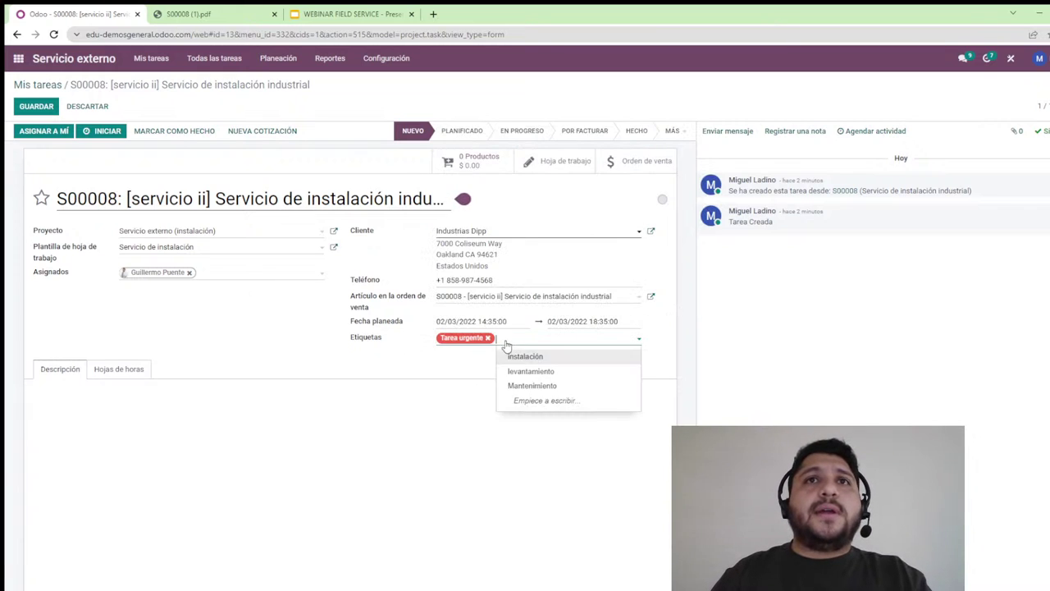
{"action": "left_click", "coordinate": [525, 356]}
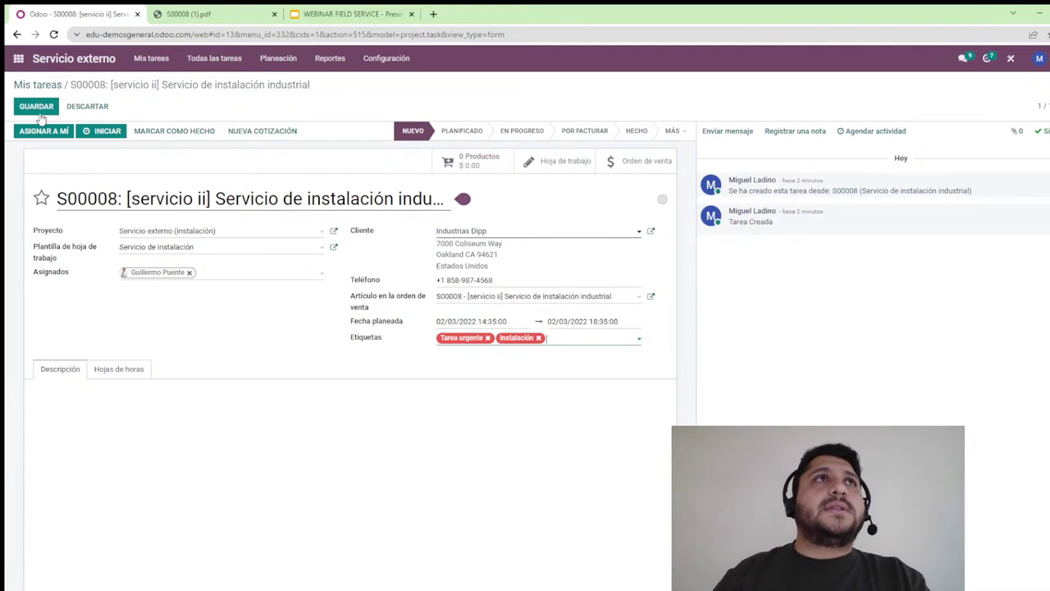
Insert a checklist in the task description with the items "instrucciones 1", 2, 3, 4, 4, 5, 6, 6 and 2
{"action": "left_click", "coordinate": [108, 420]}
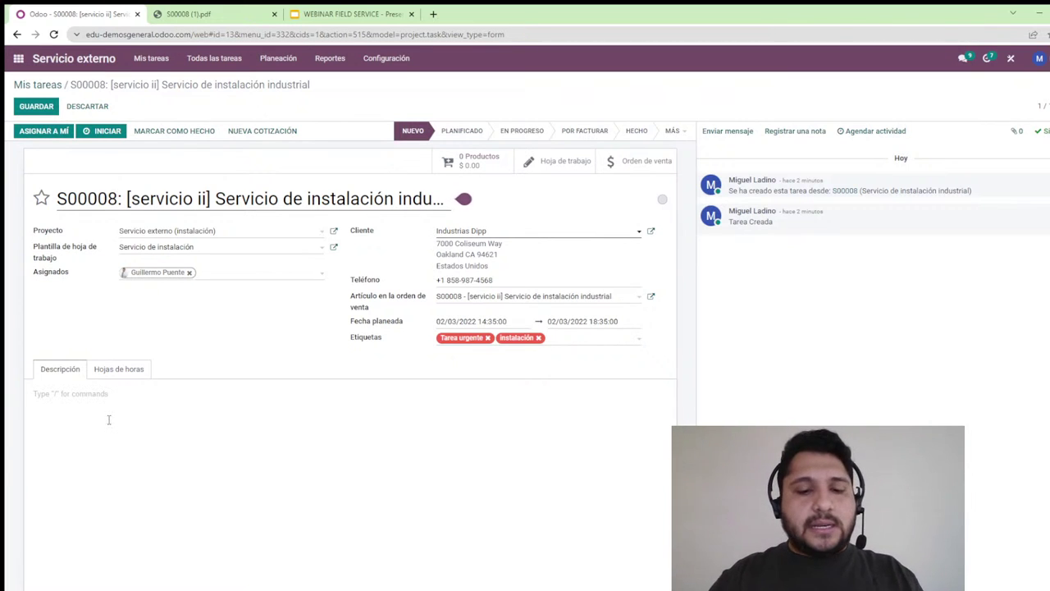
{"action": "type", "text": "/"}
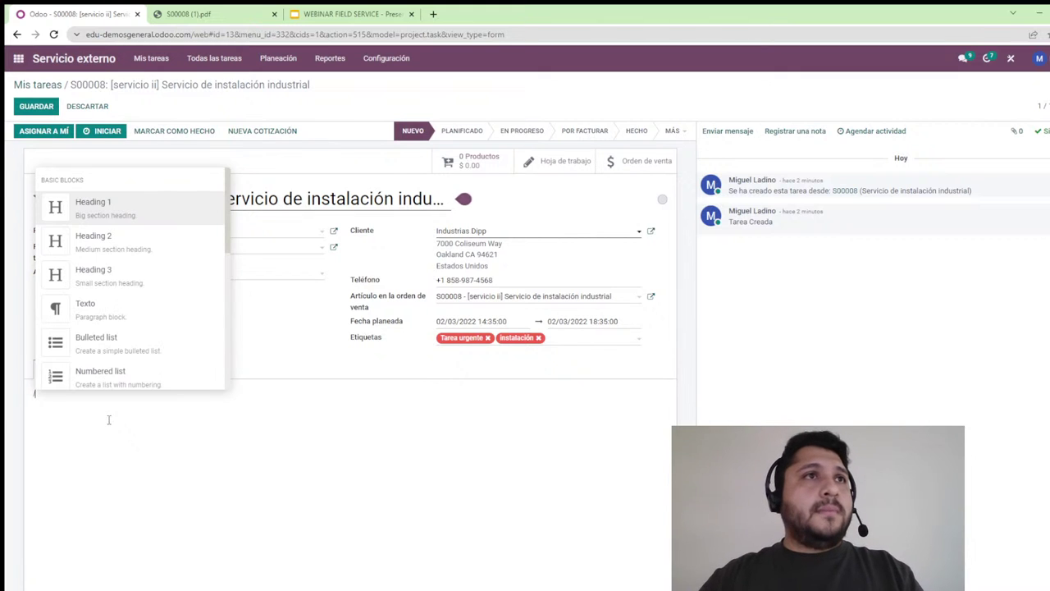
{"action": "scroll", "coordinate": [140, 279], "scroll_direction": "down", "scroll_amount": 5}
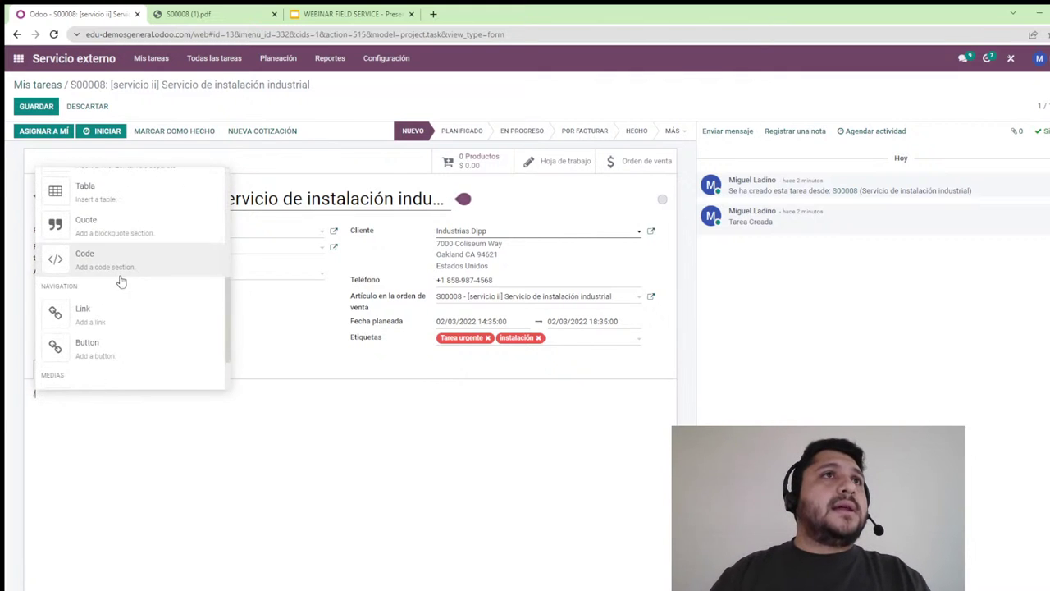
{"action": "scroll", "coordinate": [115, 336], "scroll_direction": "up", "scroll_amount": 3}
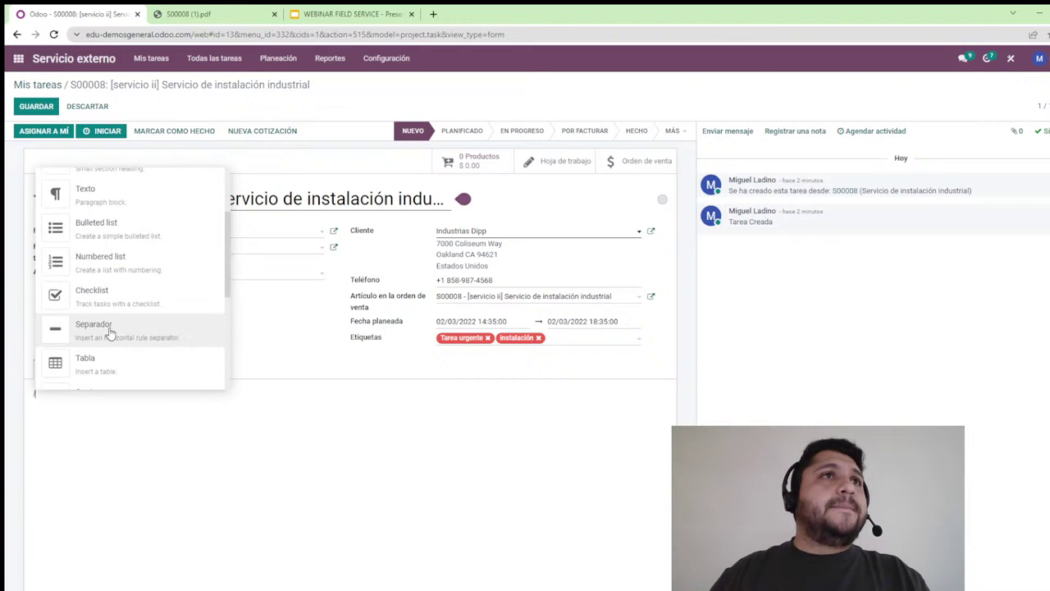
{"action": "left_click", "coordinate": [91, 292]}
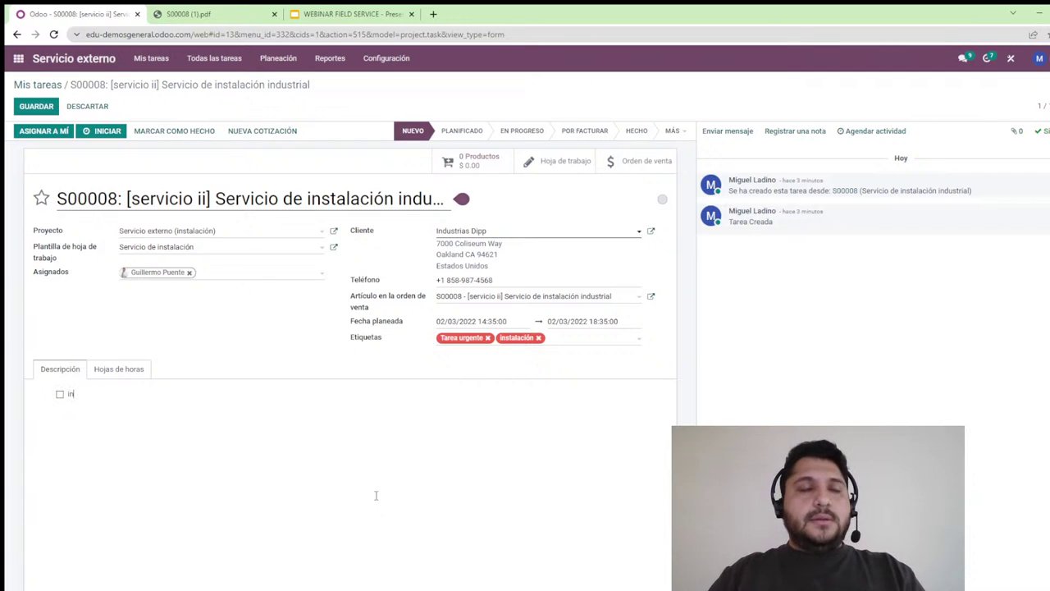
{"action": "key", "text": "BackSpace"}
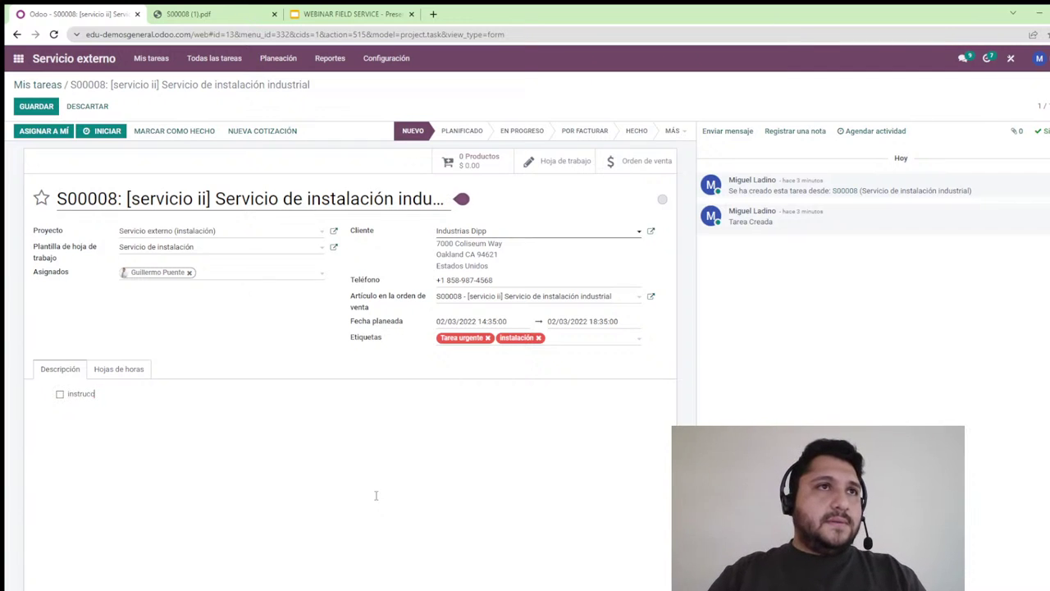
{"action": "type", "text": "s 1"}
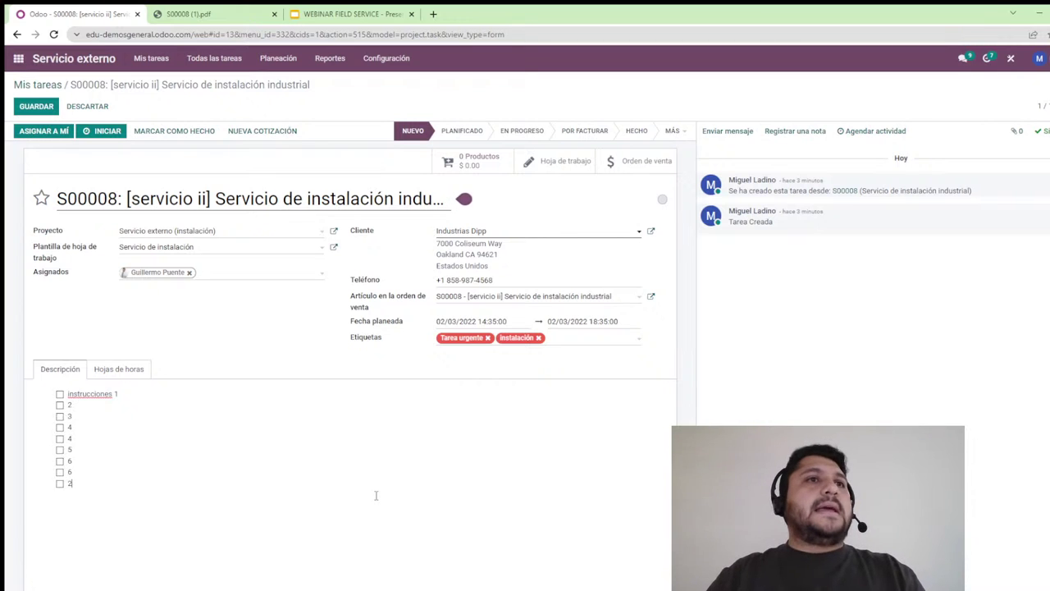
Set the task's initially planned hours to 4 in its timesheet details and save the task
{"action": "left_click", "coordinate": [103, 369]}
{"action": "left_click_drag", "start_coordinate": [155, 394], "coordinate": [109, 395]}
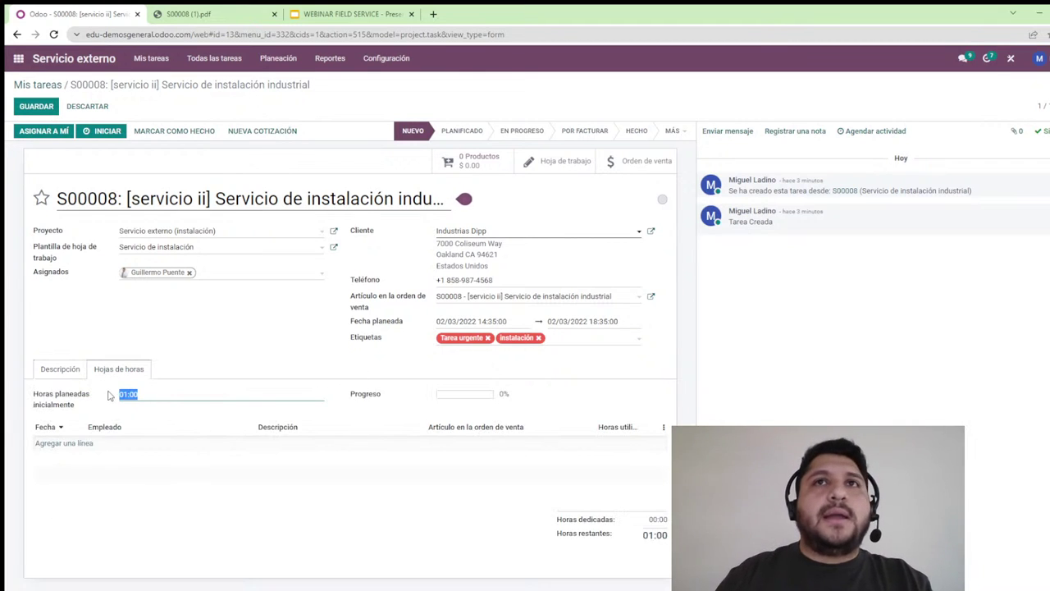
{"action": "type", "text": "4"}
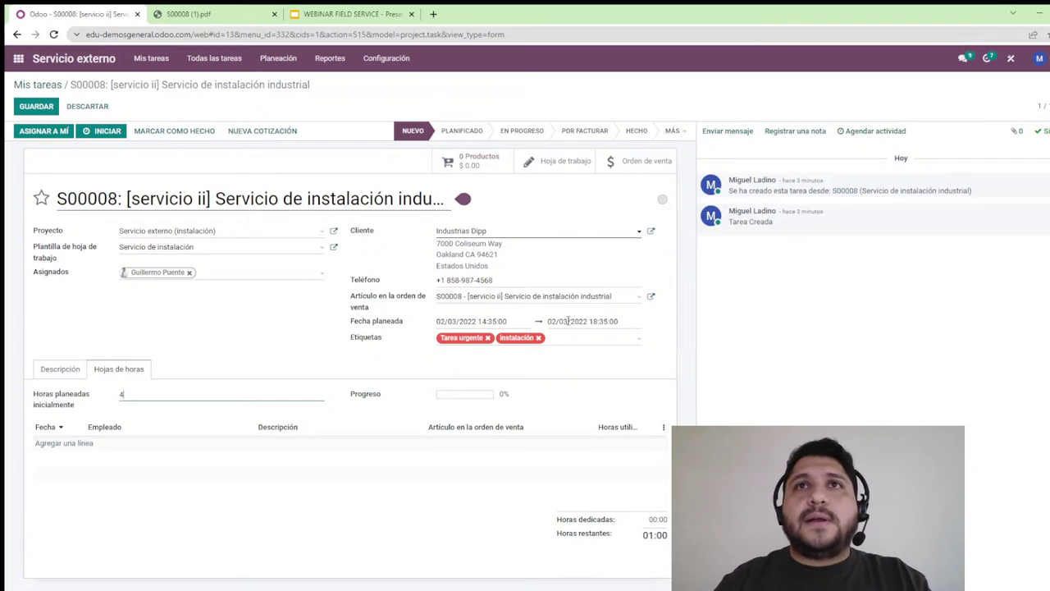
{"action": "left_click", "coordinate": [240, 361]}
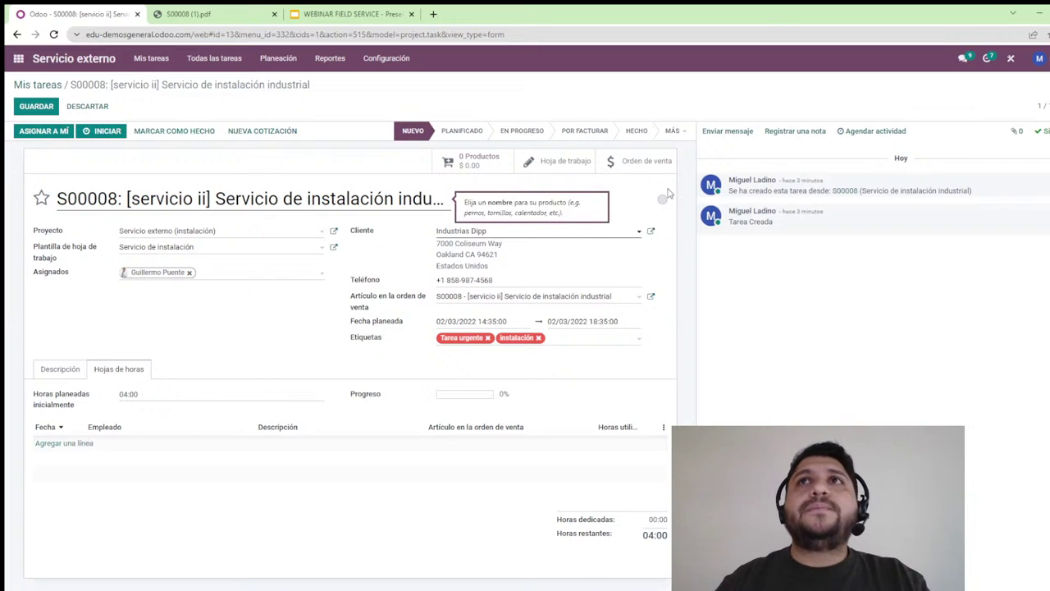
{"action": "left_click", "coordinate": [36, 111]}
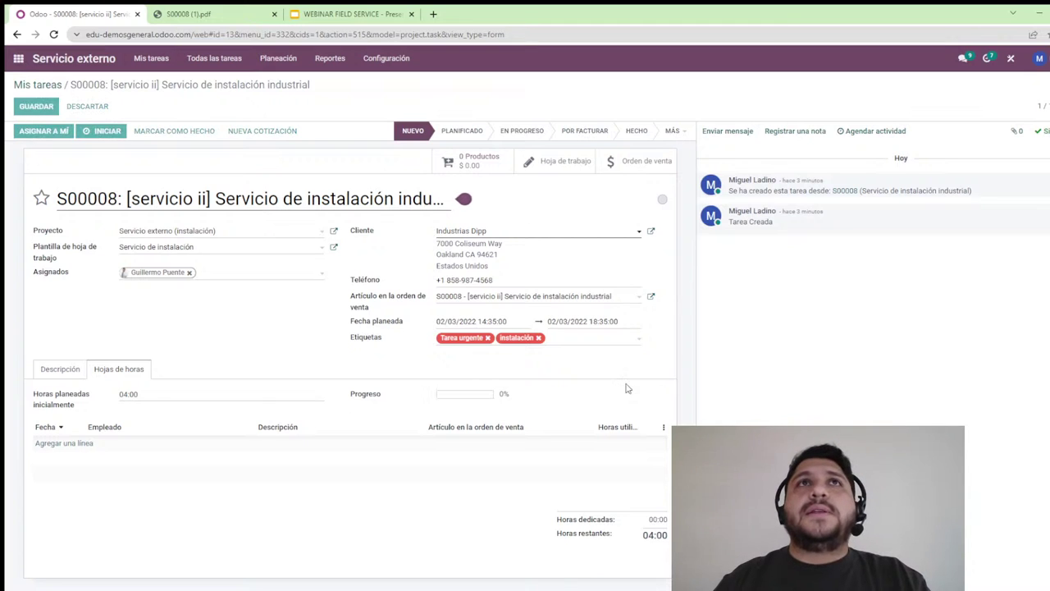
Move the task to Planificado and log a note mentioning the assigned technician, with the text "ya está listo por favor revisa los detalles"
{"action": "left_click", "coordinate": [448, 136]}
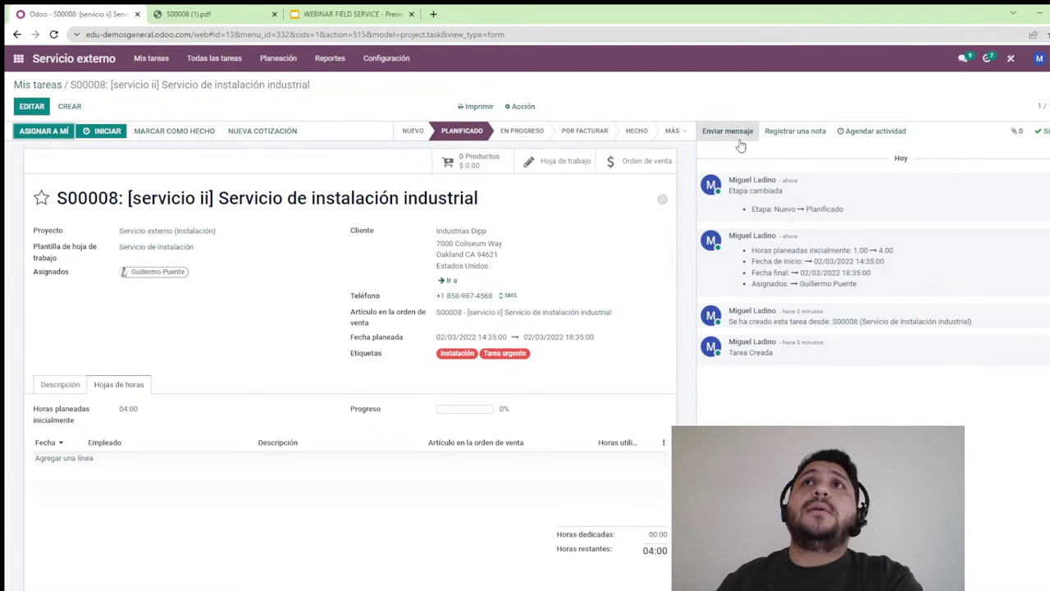
{"action": "left_click", "coordinate": [767, 138]}
{"action": "type", "text": "@"}
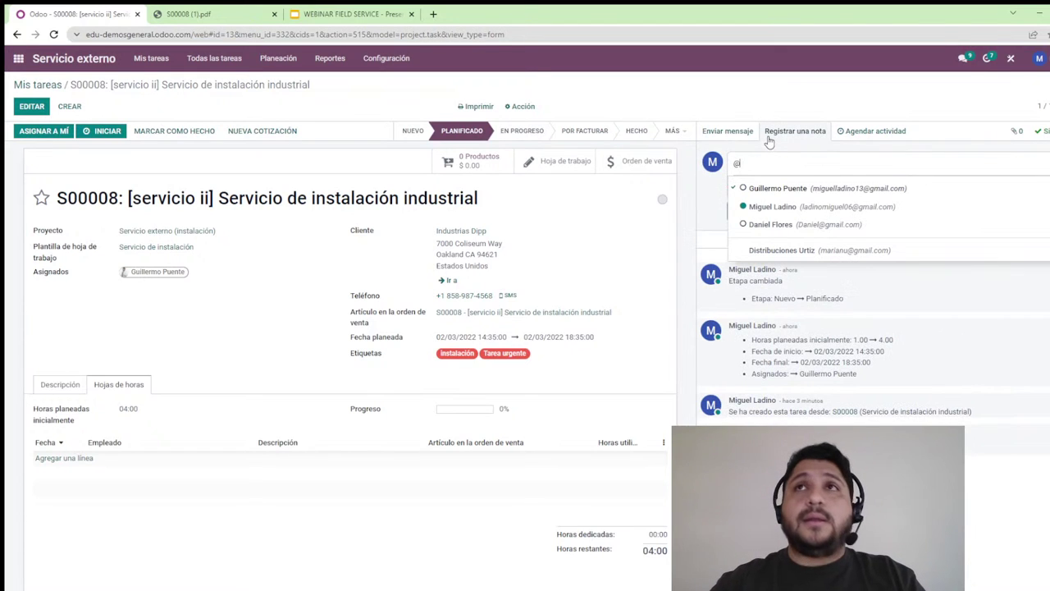
{"action": "left_click", "coordinate": [781, 189]}
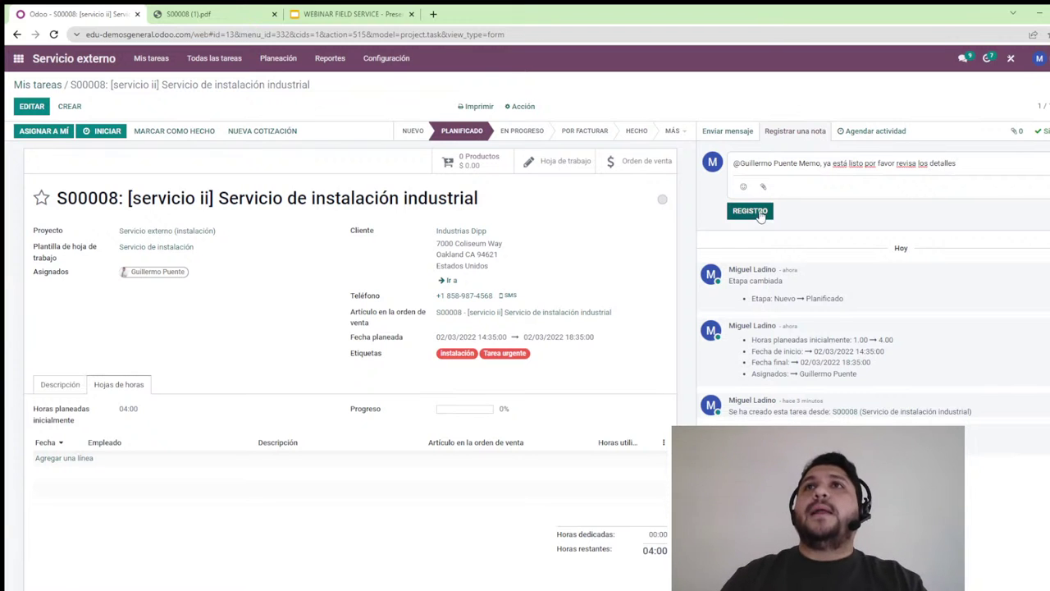
{"action": "left_click", "coordinate": [750, 211]}
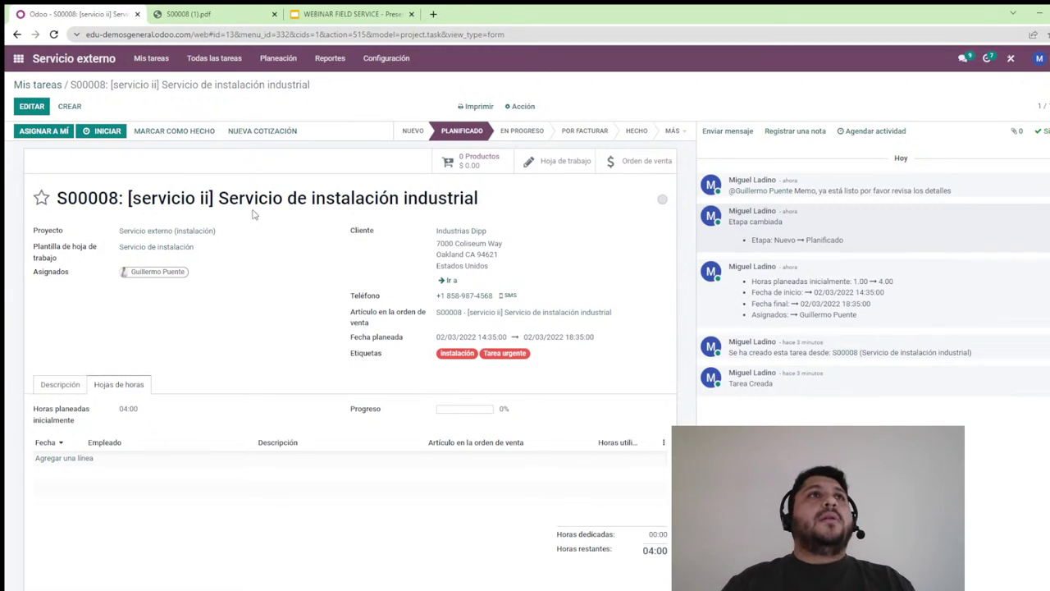
Filter the task board to show only Mis tareas, and clear the search filters to list all tasks
{"action": "left_click", "coordinate": [41, 85]}
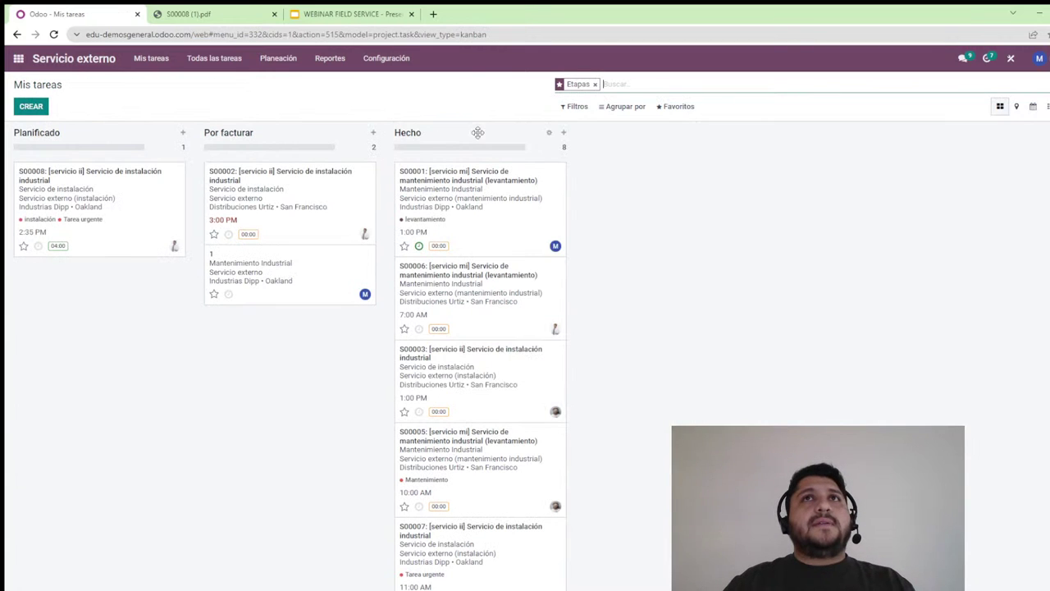
{"action": "left_click", "coordinate": [575, 106]}
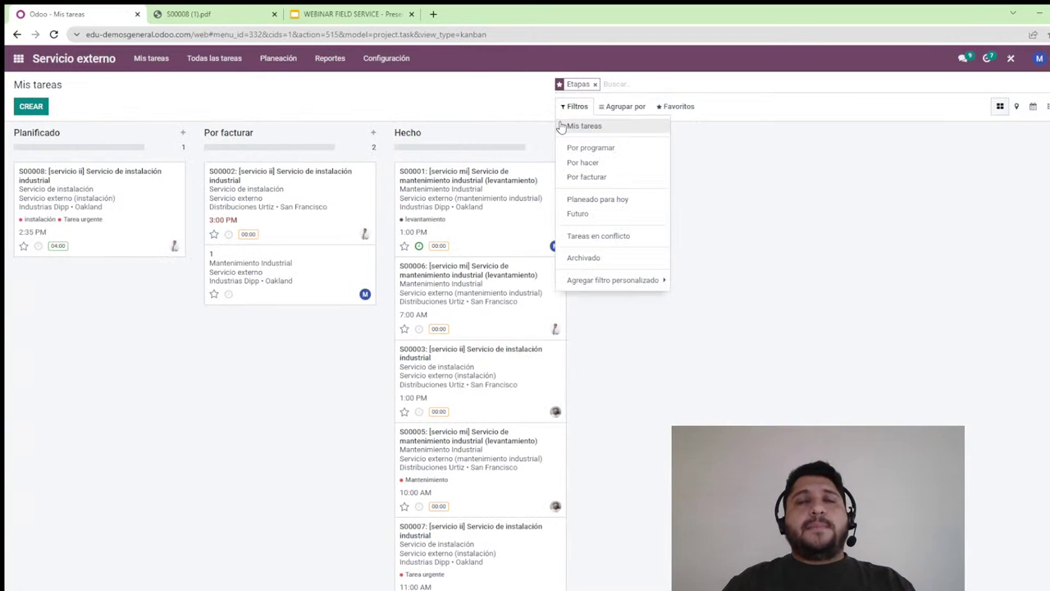
{"action": "left_click", "coordinate": [562, 127]}
{"action": "left_click", "coordinate": [595, 84]}
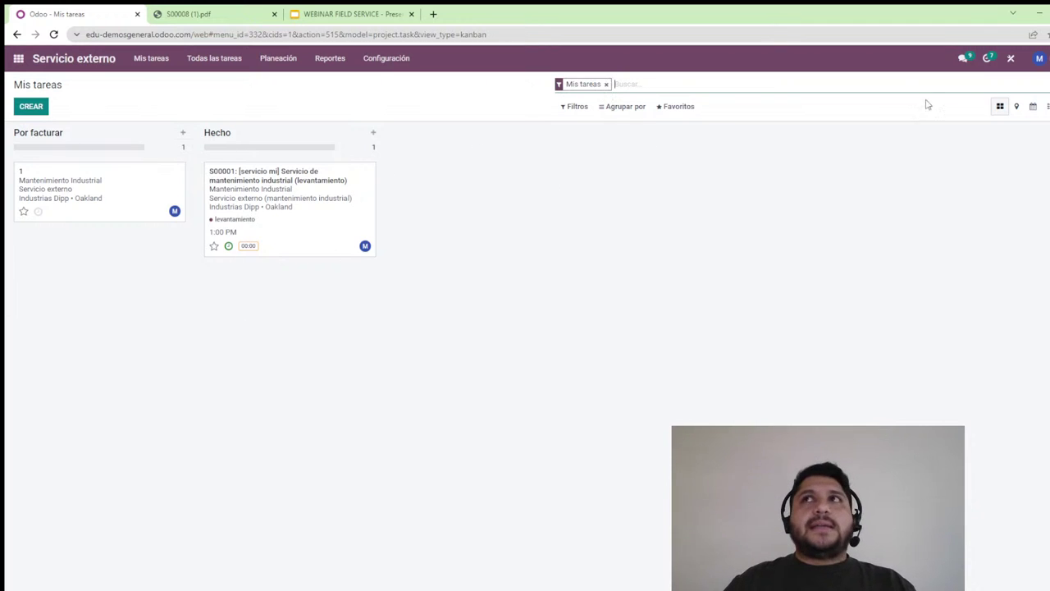
{"action": "left_click", "coordinate": [607, 85]}
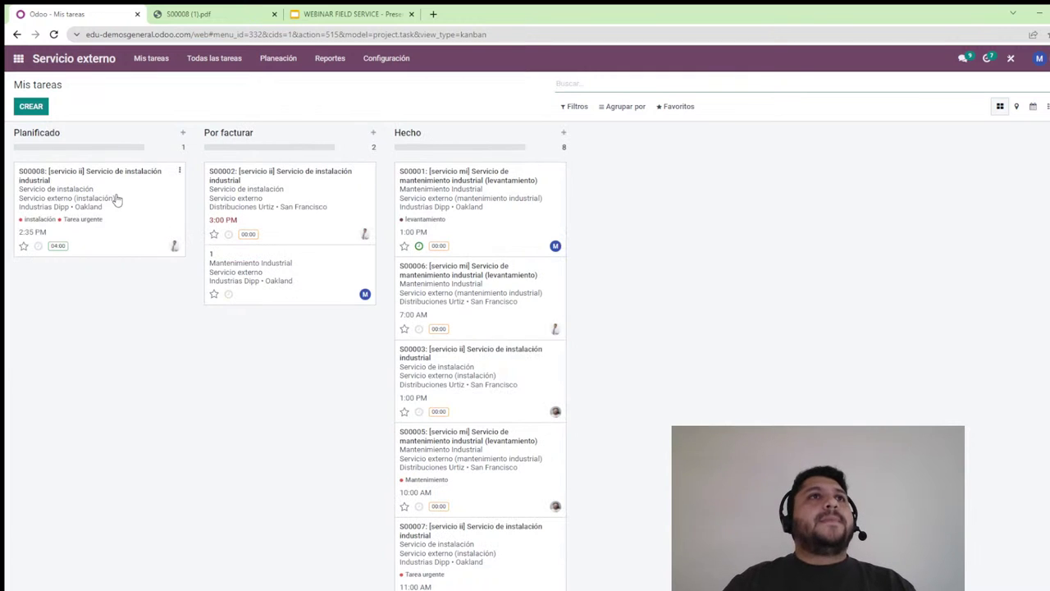
Open the industrial installation task in Planificado, check the map route to the customer's address, and return to the task
{"action": "left_click", "coordinate": [116, 240]}
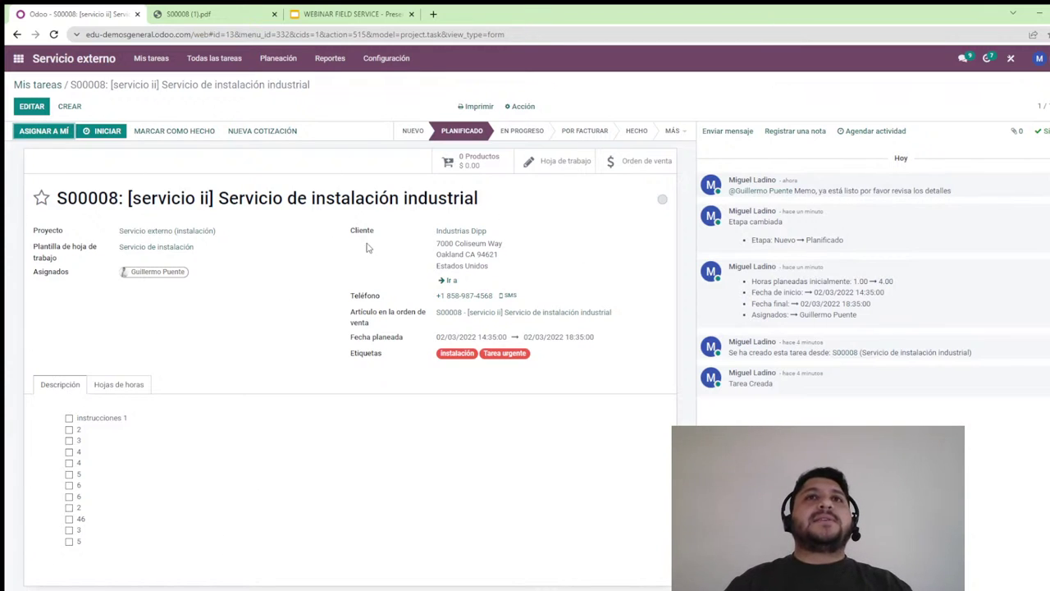
{"action": "left_click", "coordinate": [450, 282]}
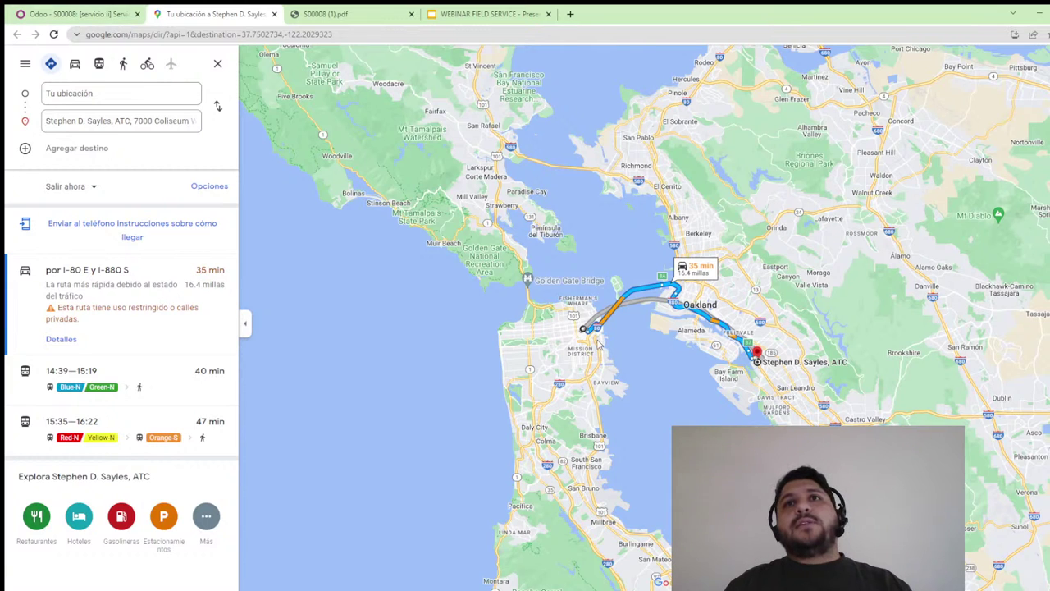
{"action": "left_click", "coordinate": [41, 16]}
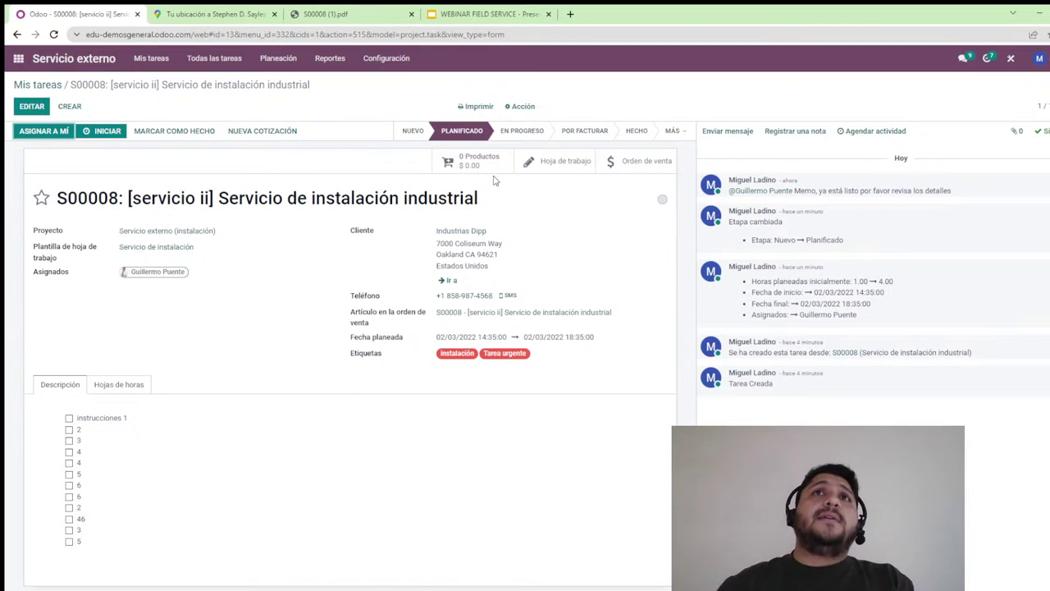
Open the task's Hoja de trabajo form for customization in Studio
{"action": "left_click", "coordinate": [537, 167]}
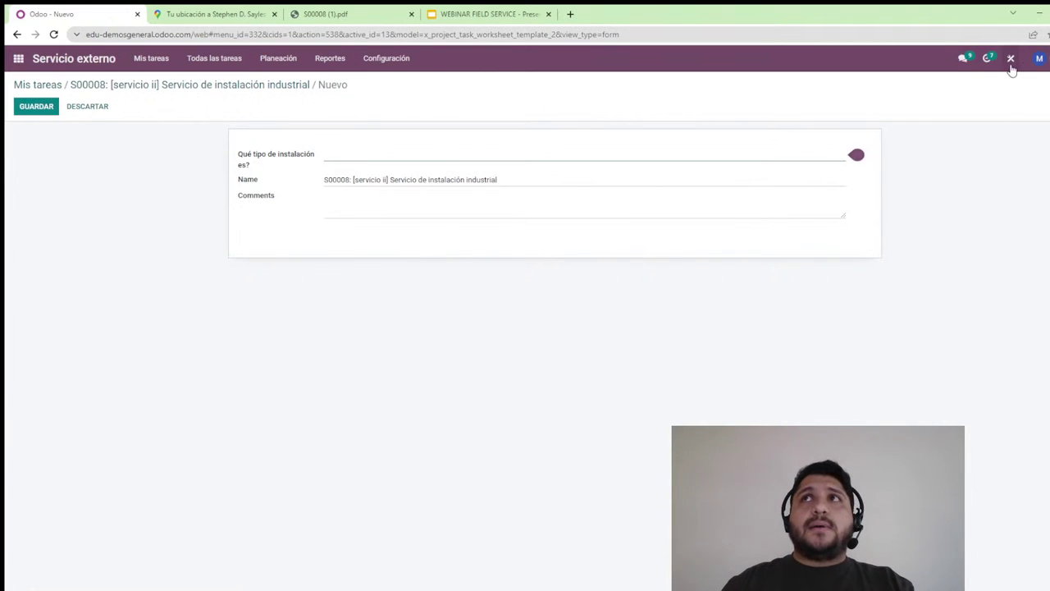
{"action": "mouse_move", "coordinate": [393, 157]}
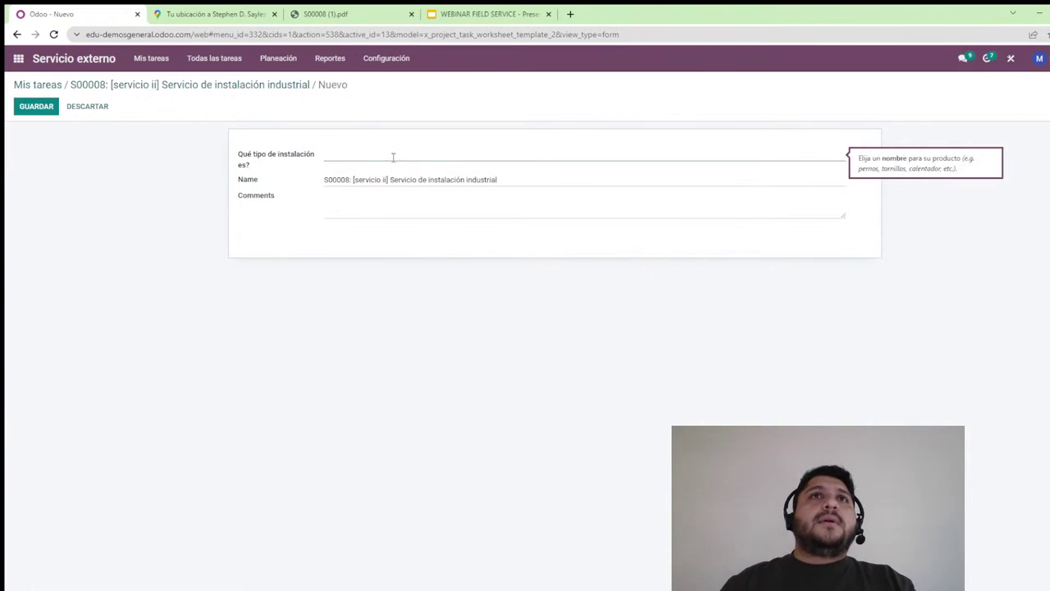
{"action": "left_click", "coordinate": [1010, 58]}
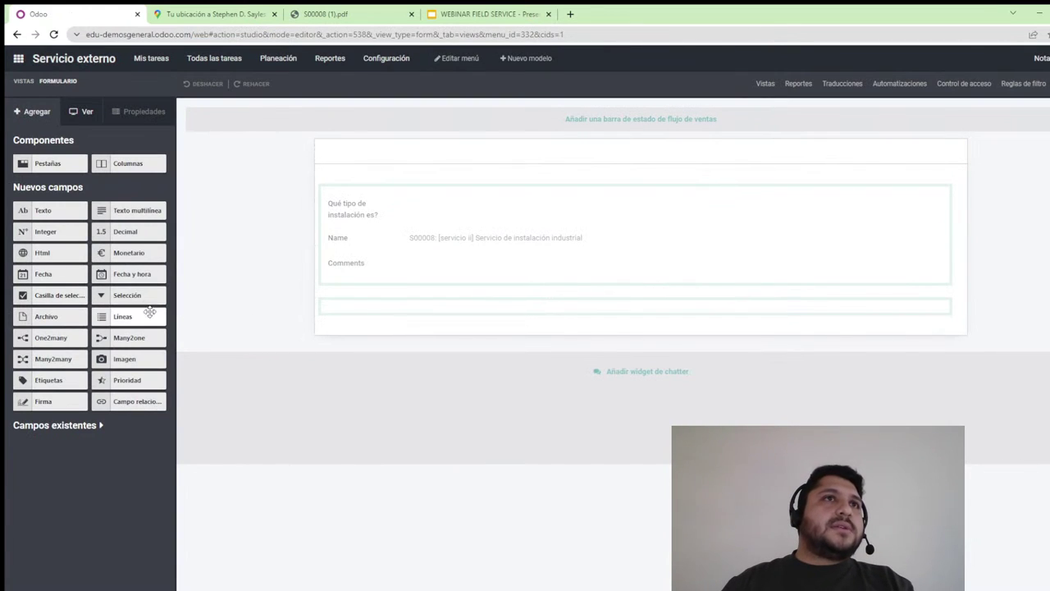
Add a selection field below Comments with the values 1, 2 and 3, labelled "Numero de paneles a instalar"
{"action": "left_click_drag", "start_coordinate": [148, 295], "coordinate": [390, 311]}
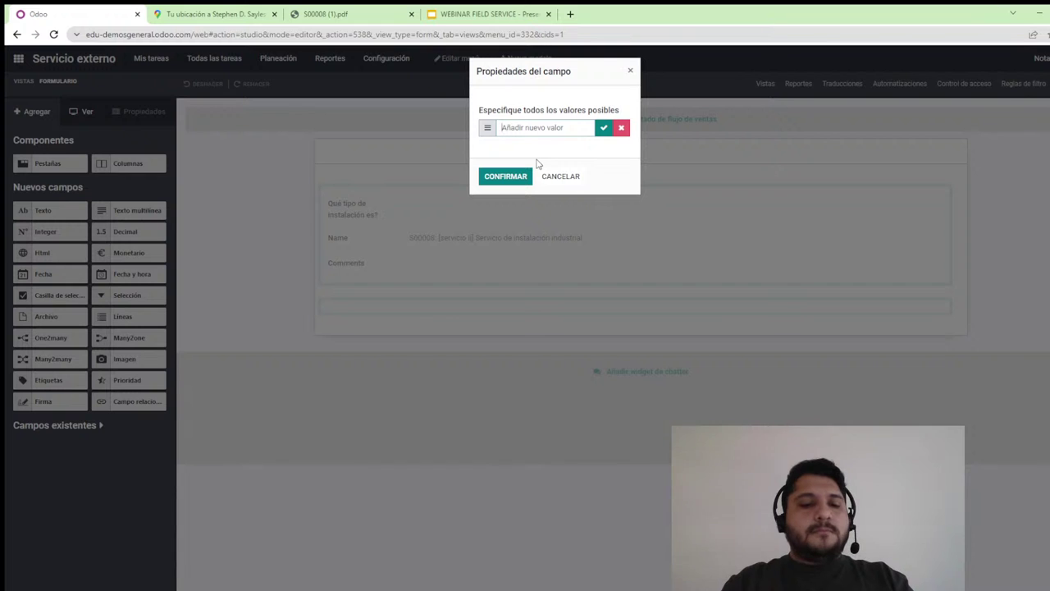
{"action": "type", "text": "1"}
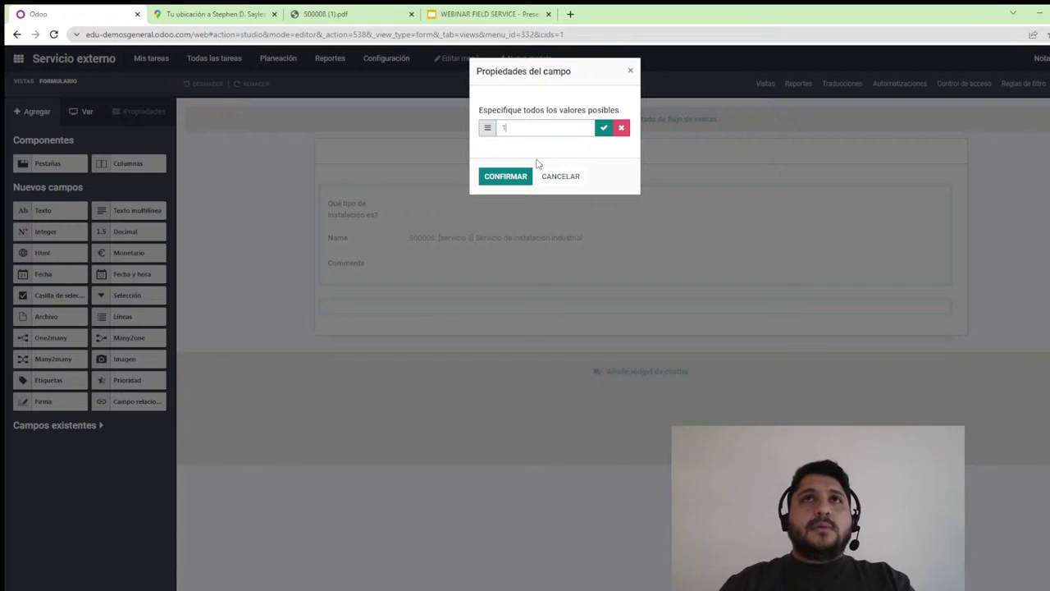
{"action": "left_click", "coordinate": [603, 128]}
{"action": "type", "text": "2"}
{"action": "left_click", "coordinate": [603, 145]}
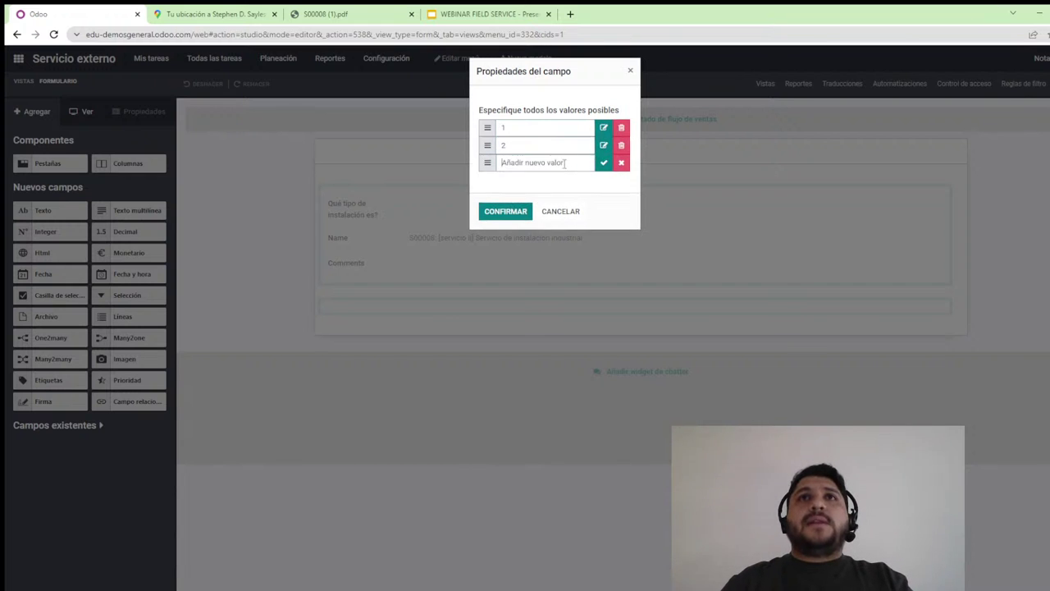
{"action": "type", "text": "3"}
{"action": "left_click", "coordinate": [603, 163]}
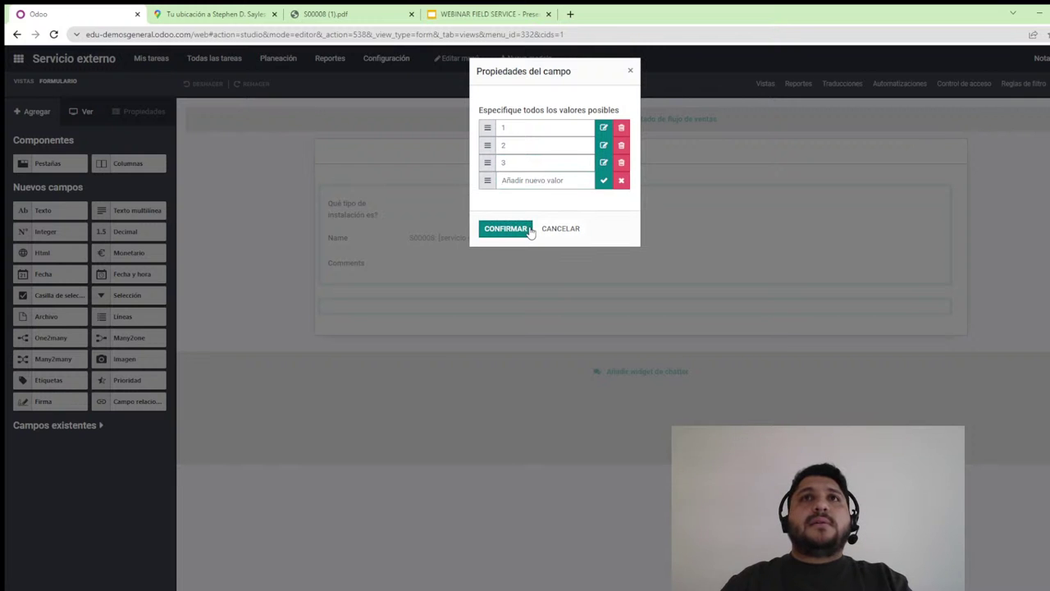
{"action": "left_click", "coordinate": [504, 228]}
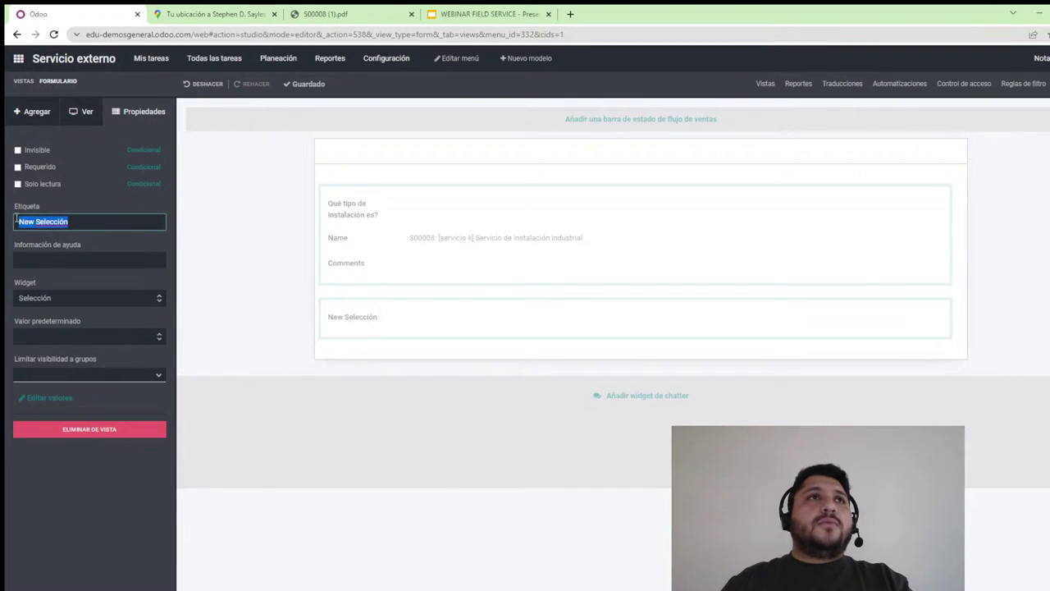
{"action": "key", "text": "BackSpace"}
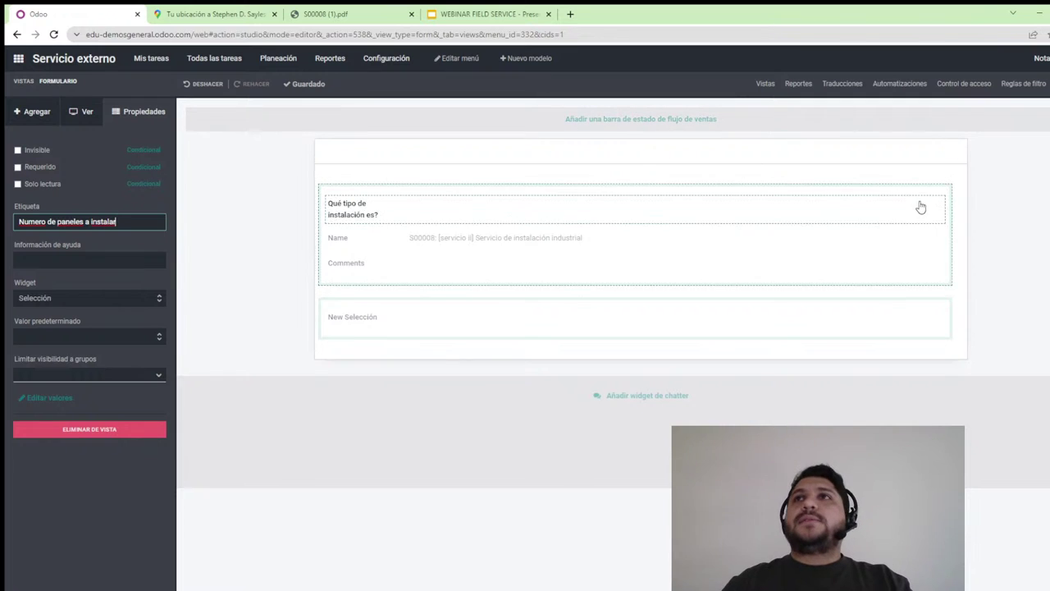
{"action": "left_click", "coordinate": [947, 176]}
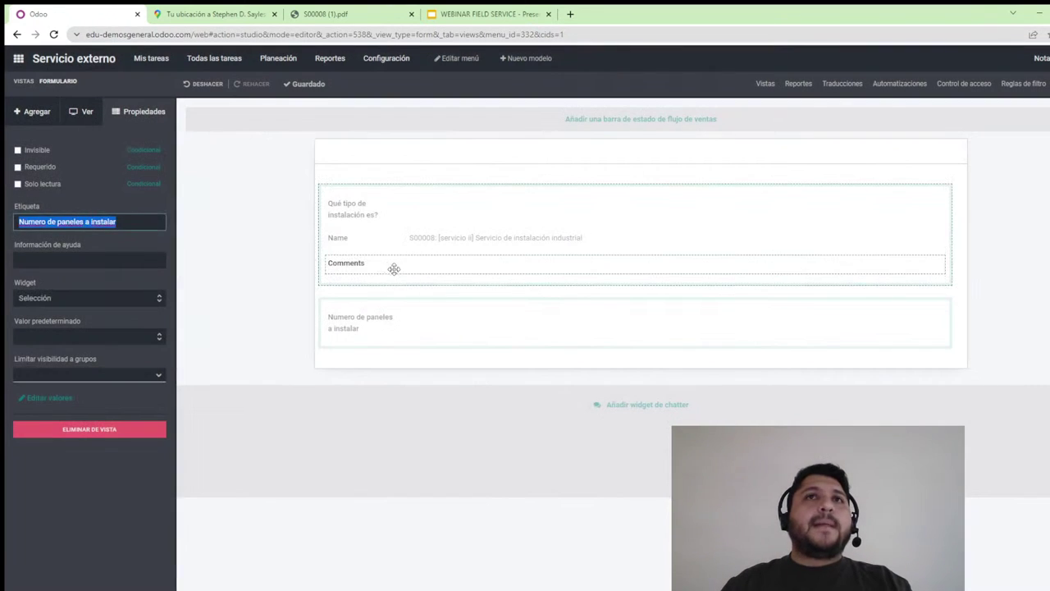
Add an image field labelled "Foto del trabajo terminado" below the panel count field and leave Studio
{"action": "left_click", "coordinate": [48, 115]}
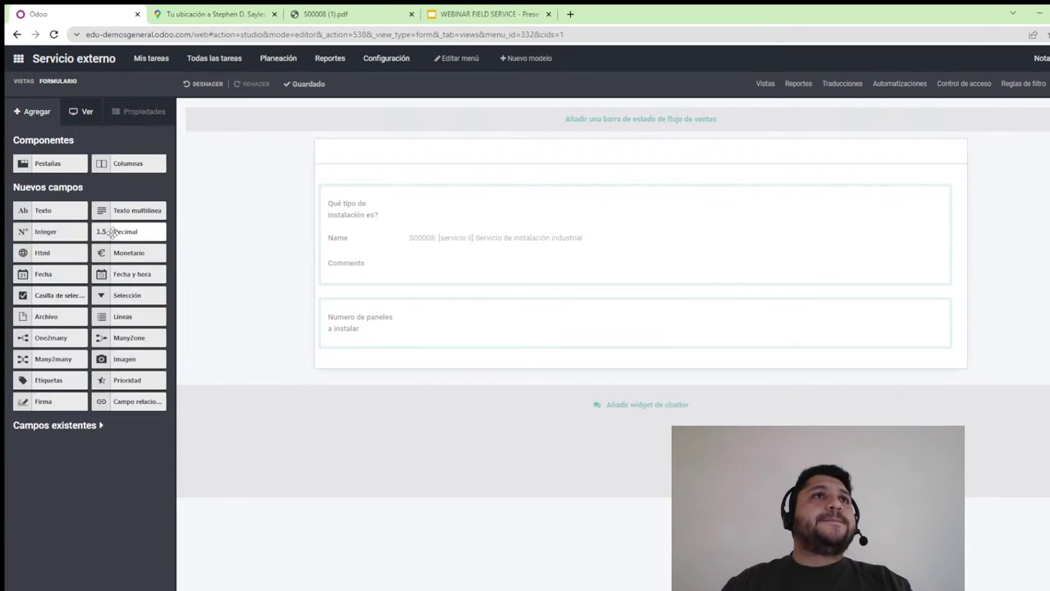
{"action": "left_click_drag", "start_coordinate": [125, 357], "coordinate": [392, 325]}
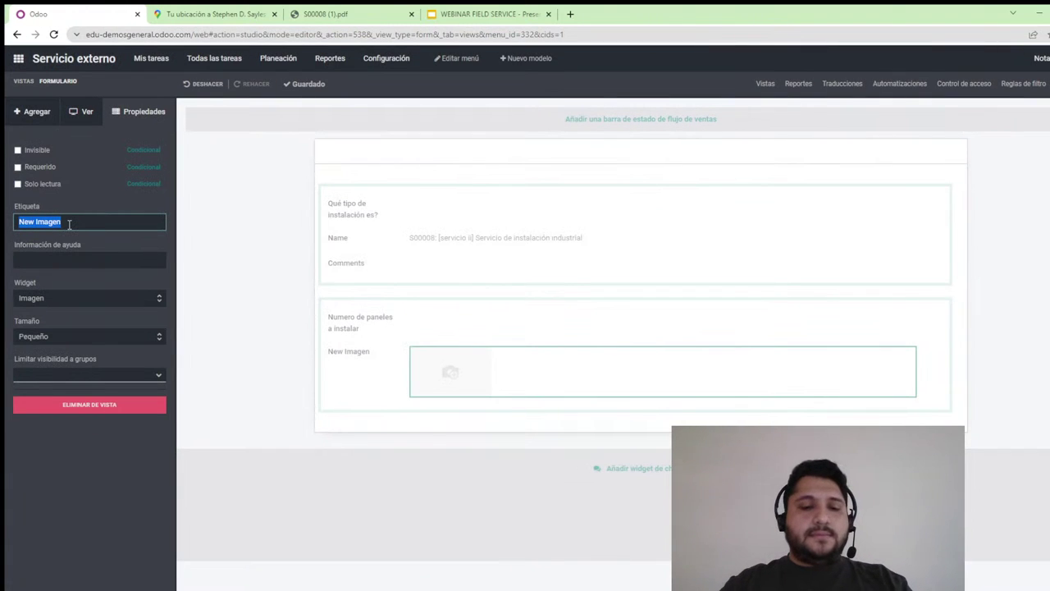
{"action": "type", "text": "Fo"}
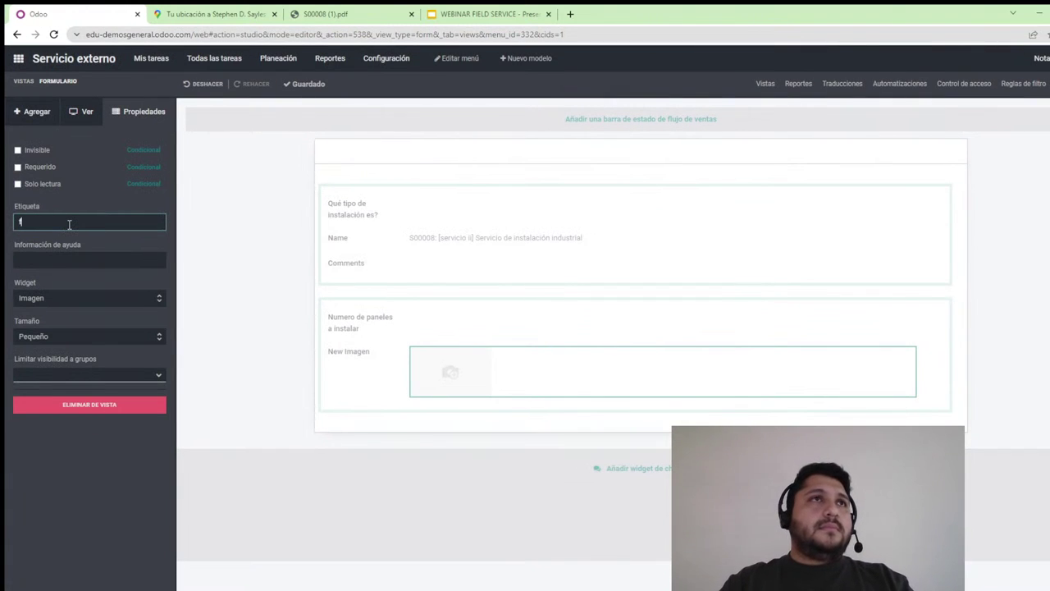
{"action": "type", "text": "to del trabajo terminado"}
{"action": "left_click", "coordinate": [71, 261]}
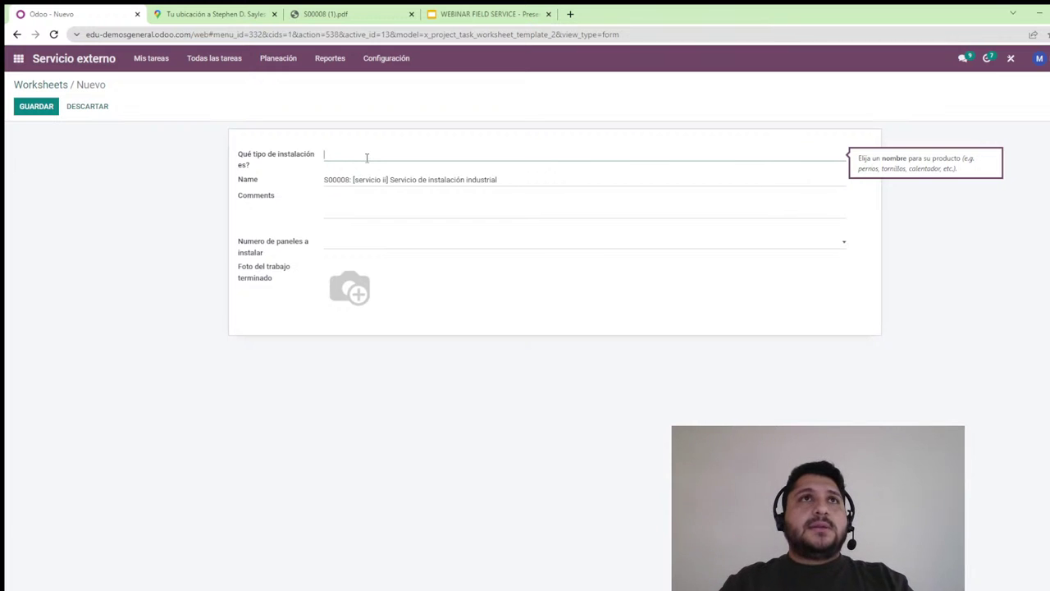
Complete and save the worksheet with installation type "panel solar", comment "todo salió bien", 3 panels and a building photo of the finished work
{"action": "type", "text": "po"}
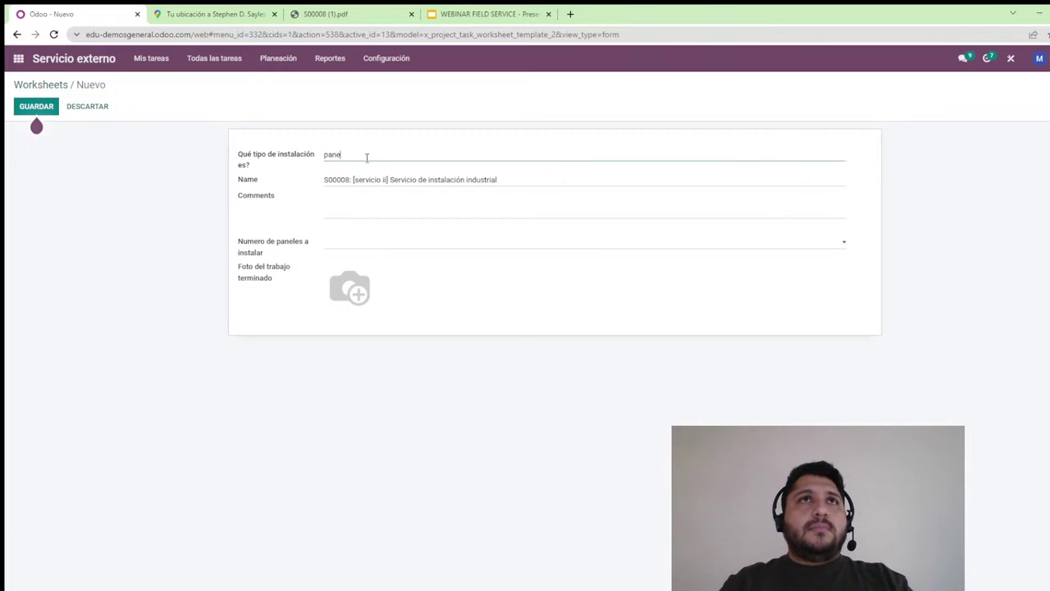
{"action": "left_click", "coordinate": [366, 195]}
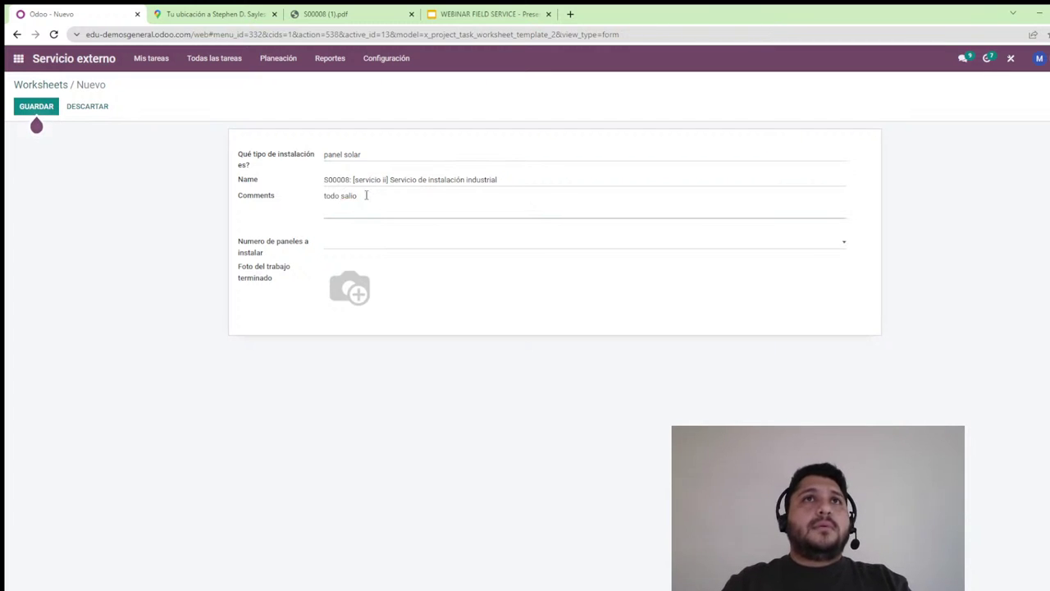
{"action": "left_click", "coordinate": [380, 249]}
{"action": "type", "text": "3"}
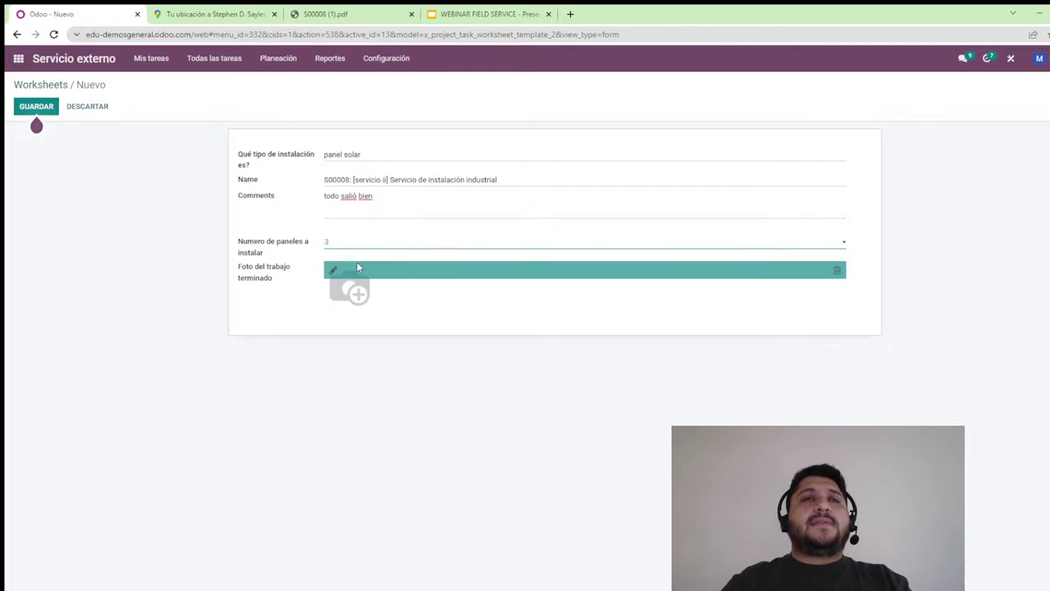
{"action": "left_click", "coordinate": [333, 270]}
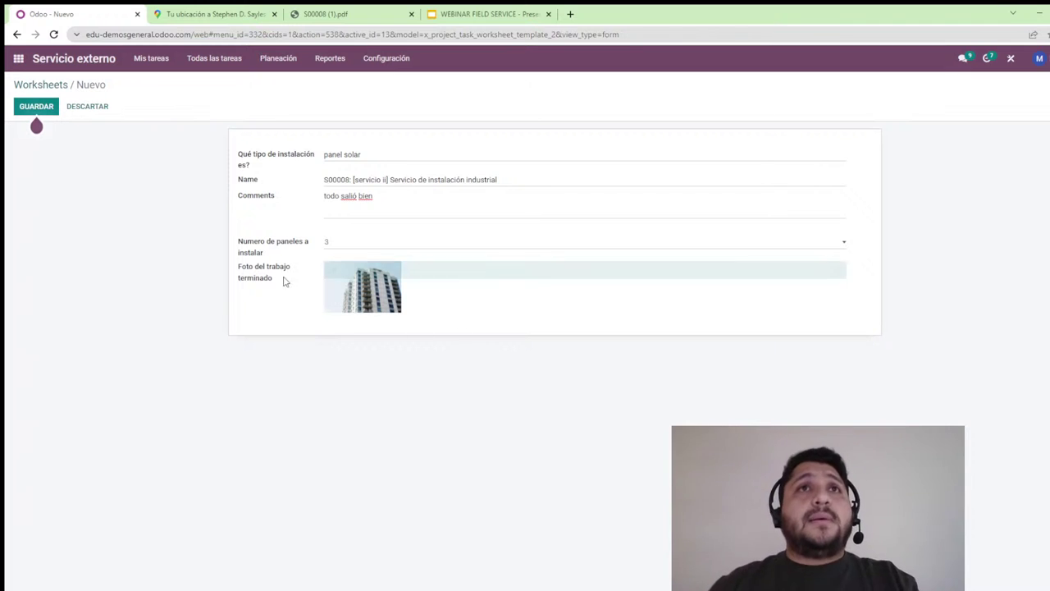
{"action": "mouse_move", "coordinate": [448, 281]}
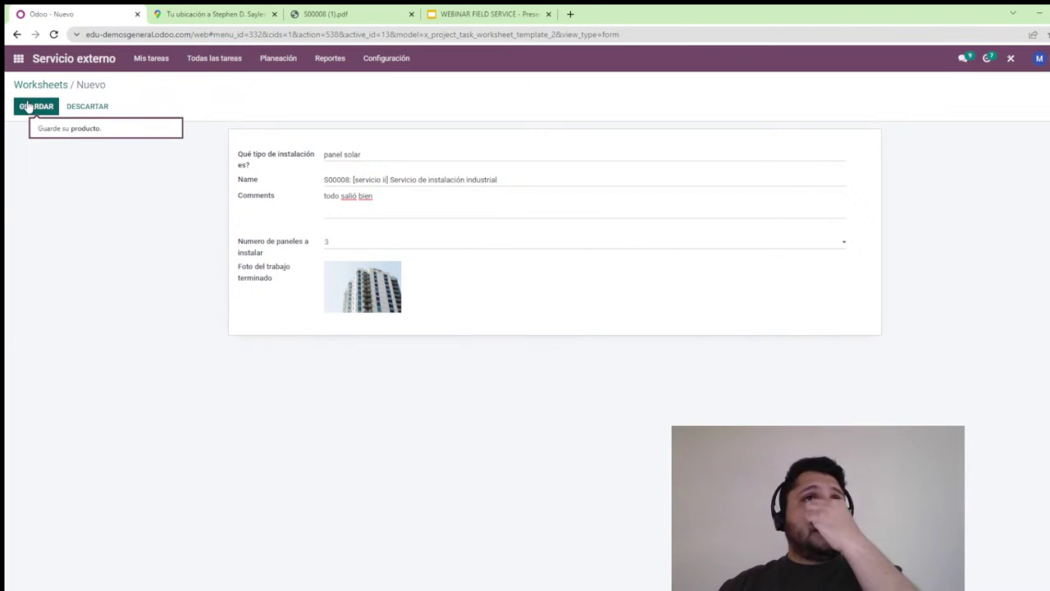
{"action": "left_click", "coordinate": [27, 107]}
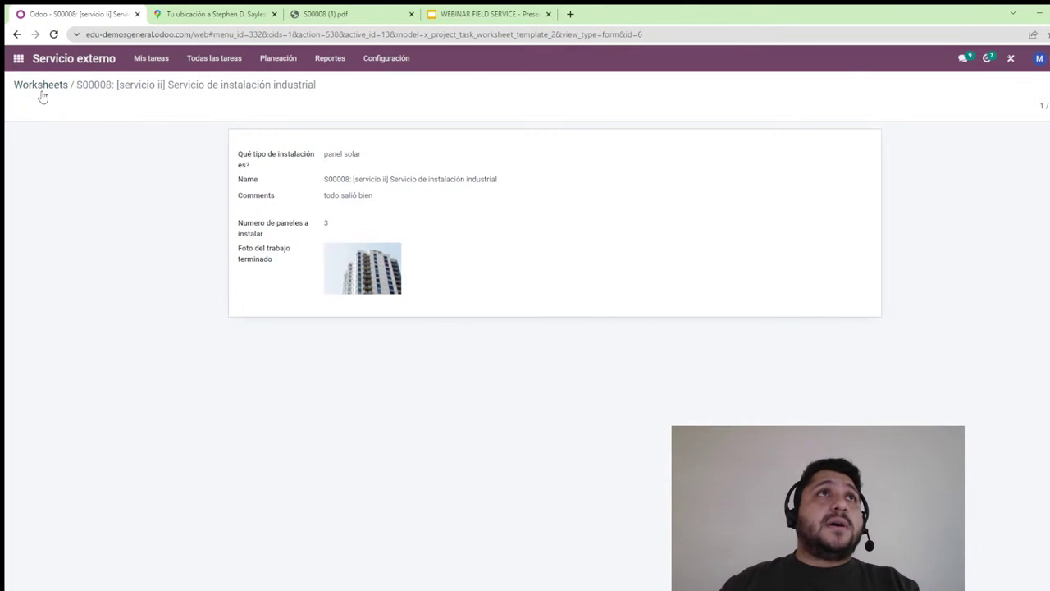
Return to the task board and reopen the industrial installation task in Planificado
{"action": "left_click", "coordinate": [45, 88]}
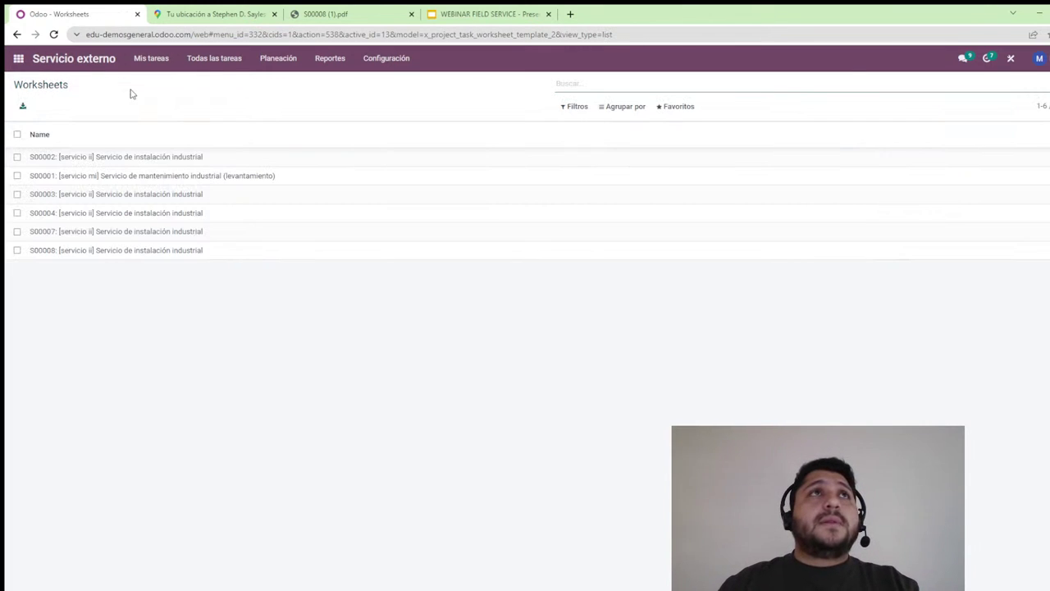
{"action": "left_click", "coordinate": [61, 64]}
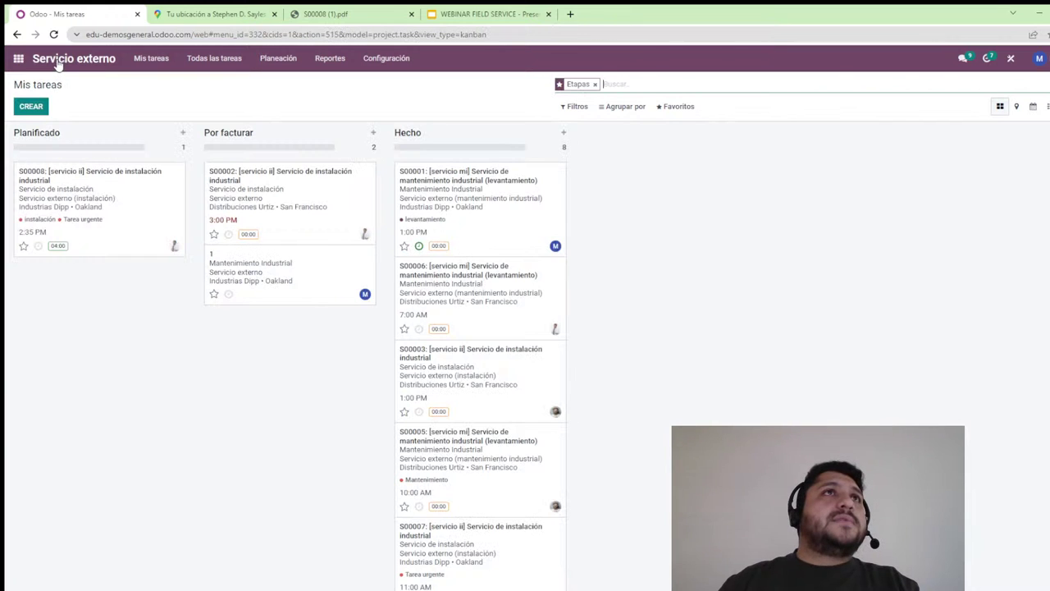
{"action": "left_click", "coordinate": [71, 206]}
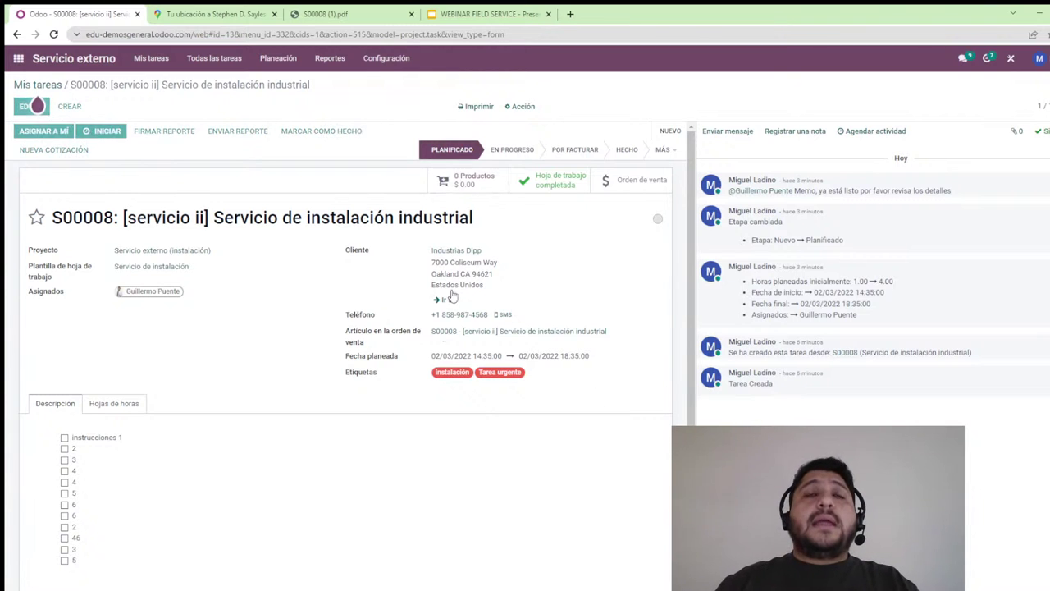
Add 2 units of Tubería and 5 units of Refacciones to the task's products
{"action": "left_click", "coordinate": [464, 180]}
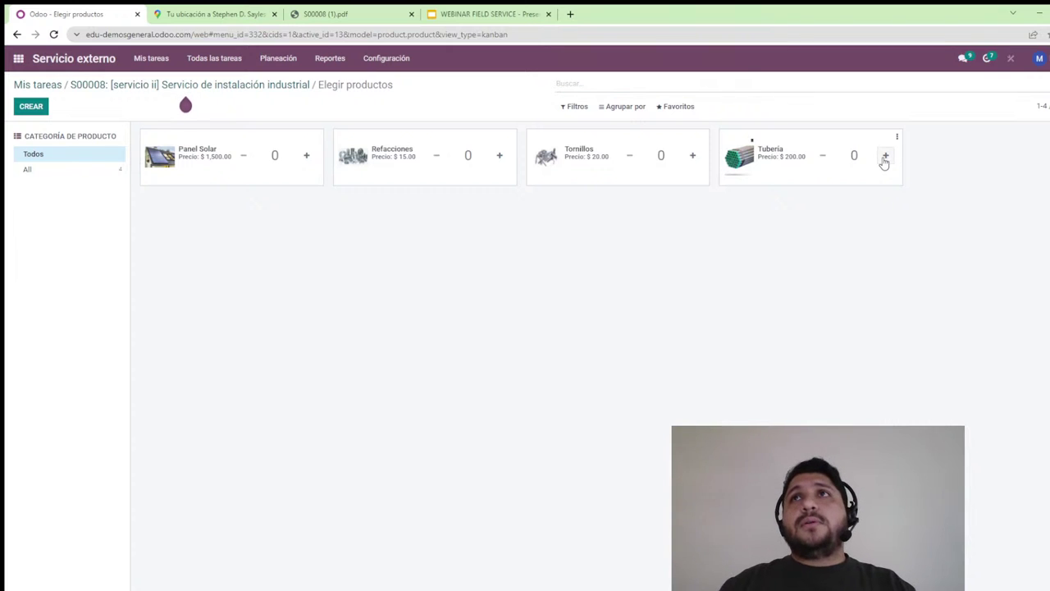
{"action": "left_click", "coordinate": [885, 156]}
{"action": "left_click", "coordinate": [885, 156]}
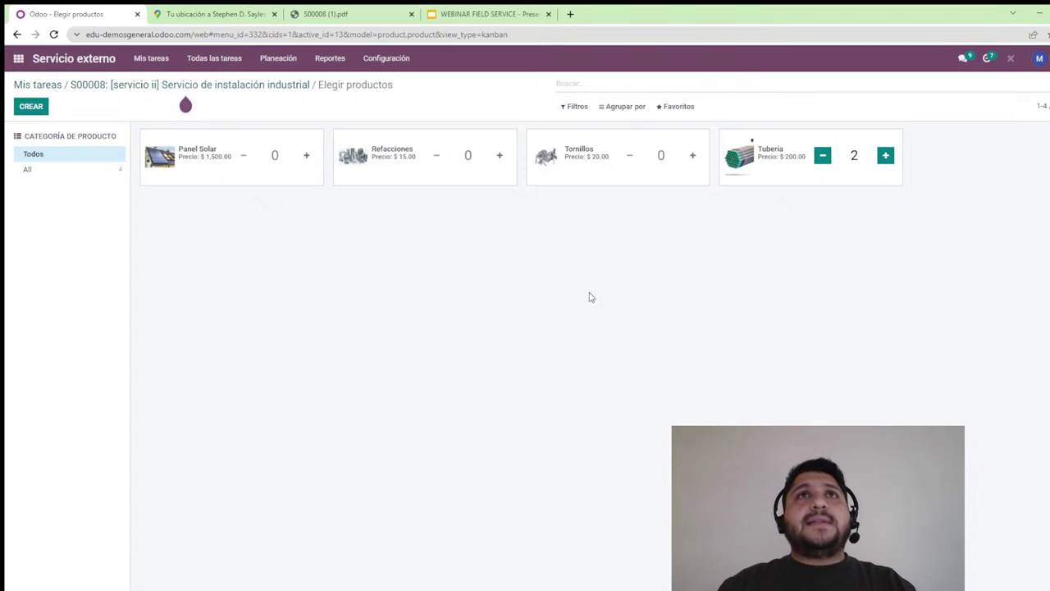
{"action": "left_click", "coordinate": [500, 156]}
{"action": "left_click", "coordinate": [499, 156]}
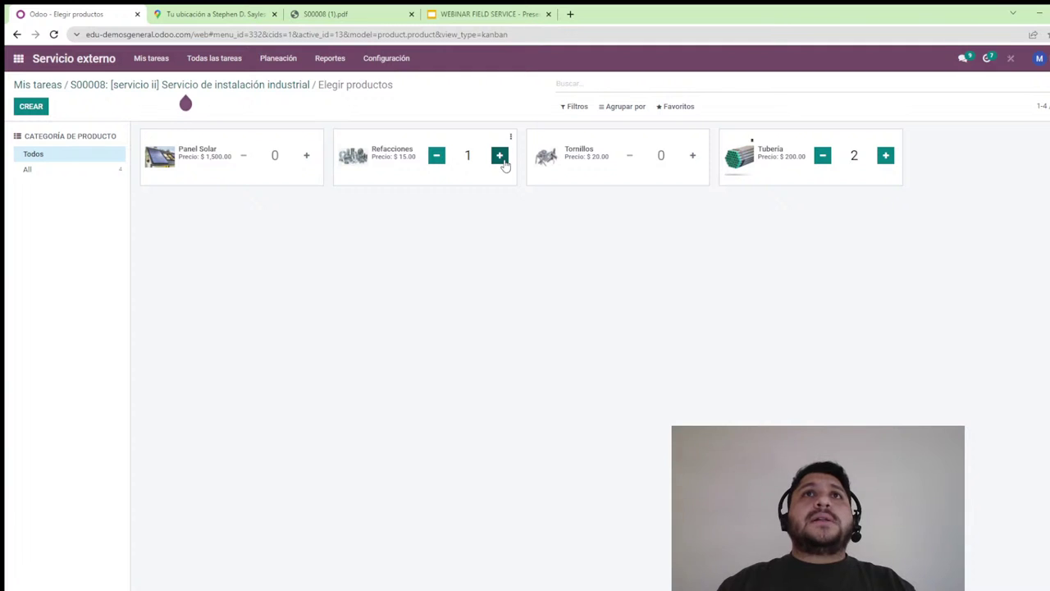
{"action": "left_click", "coordinate": [500, 156]}
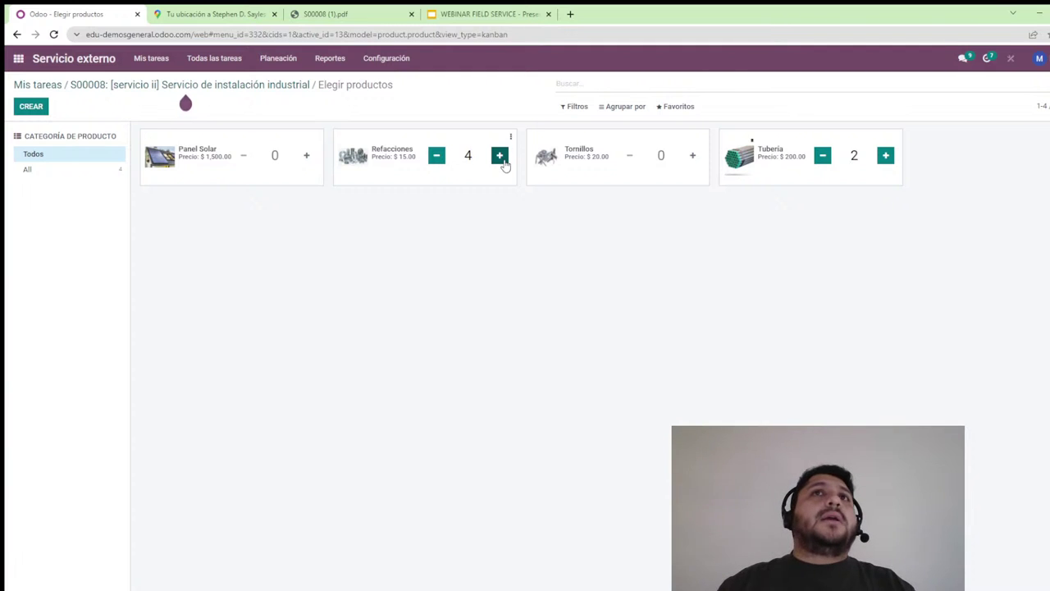
{"action": "left_click", "coordinate": [499, 156]}
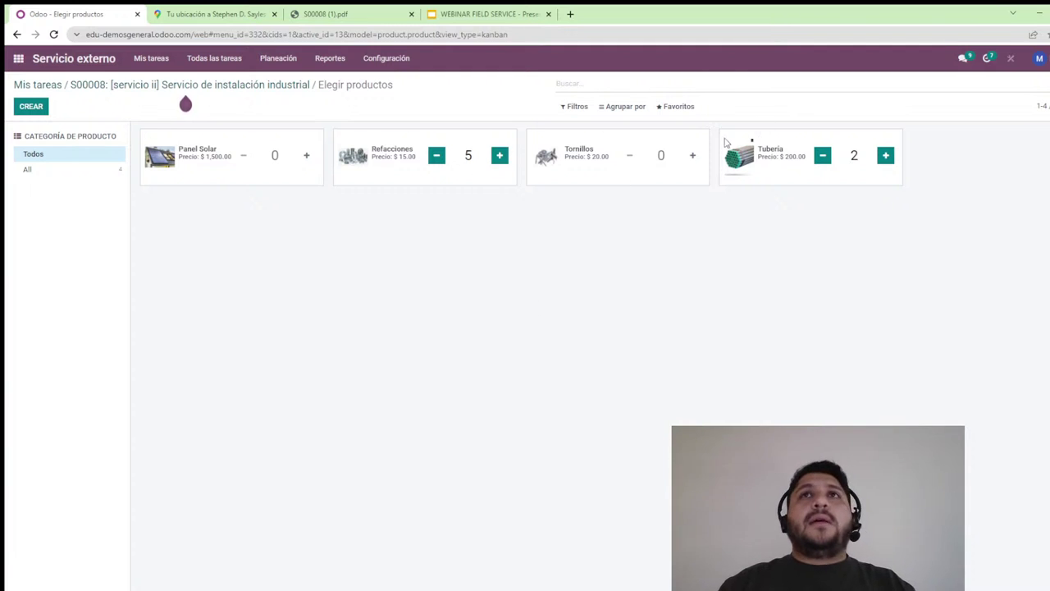
Add 2 units of Tornillos to the task's products and return to the task
{"action": "left_click", "coordinate": [691, 155]}
{"action": "left_click", "coordinate": [691, 155]}
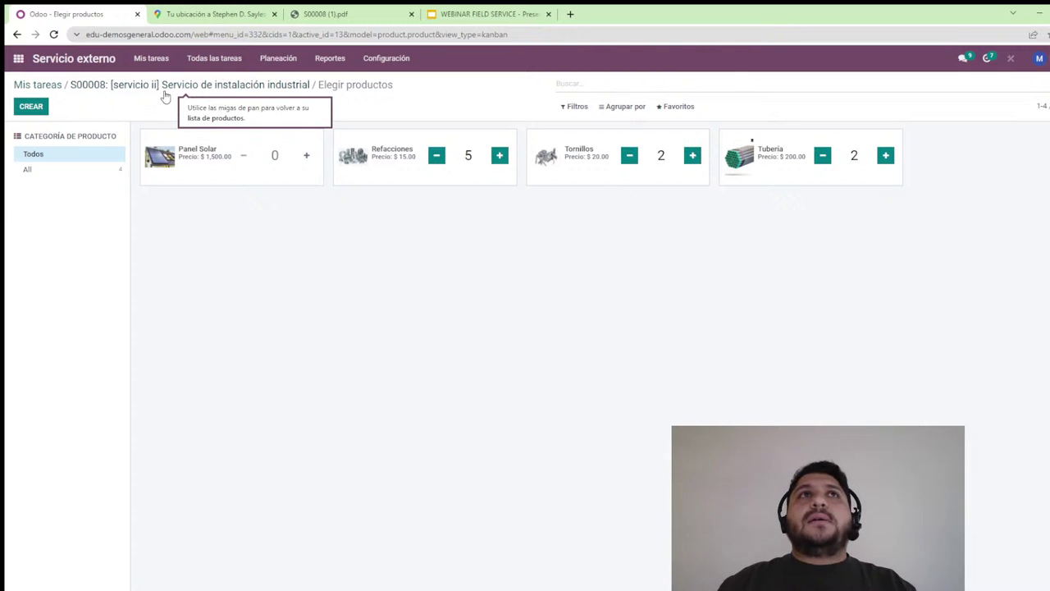
{"action": "left_click", "coordinate": [164, 95]}
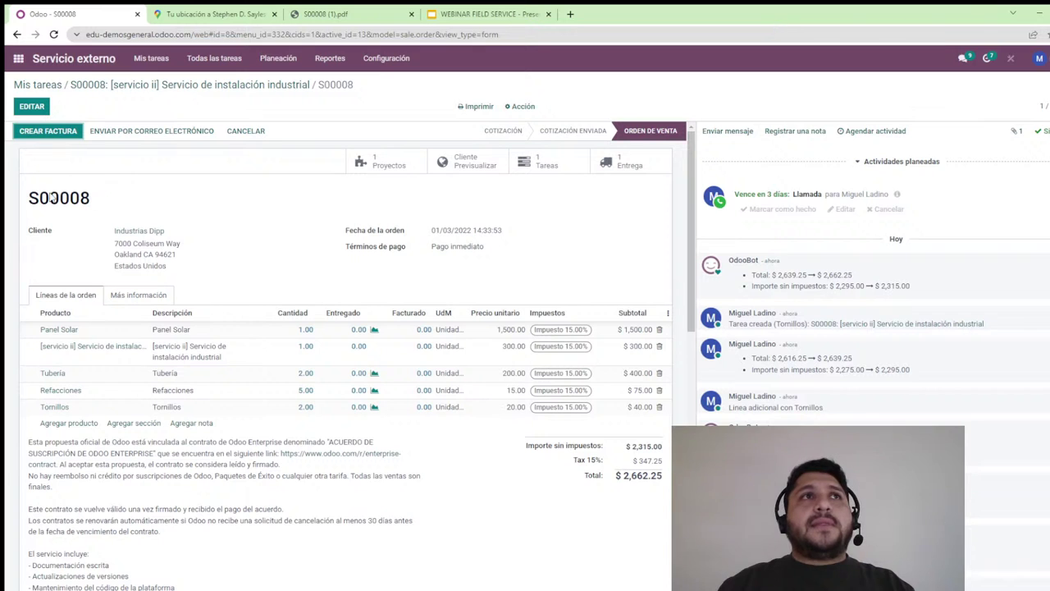
Examine the task's sales order lines and its log of product and total changes
{"action": "scroll", "coordinate": [990, 297], "scroll_direction": "down", "scroll_amount": 3}
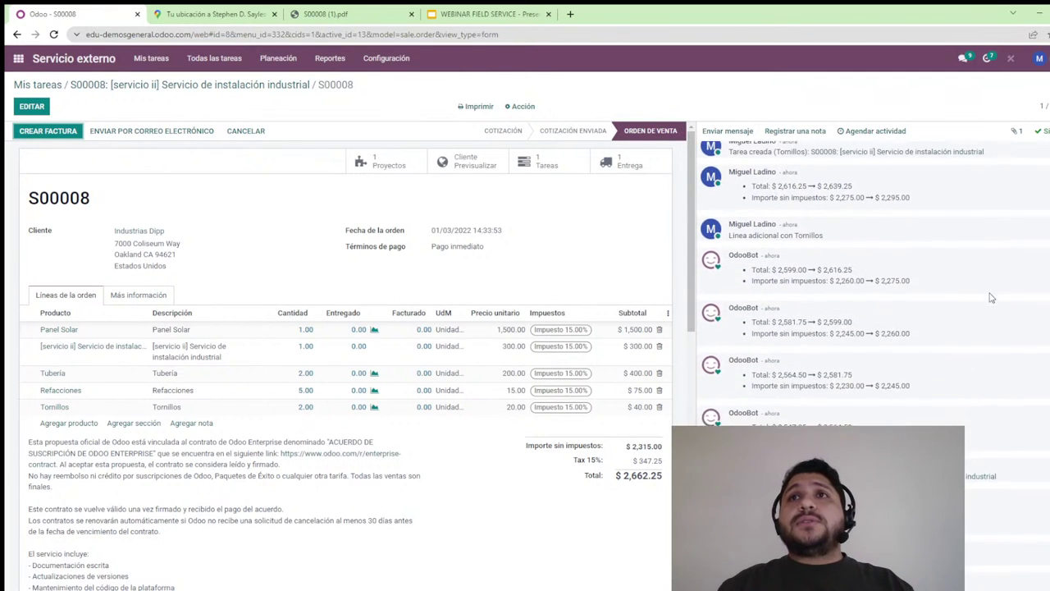
{"action": "scroll", "coordinate": [990, 297], "scroll_direction": "down", "scroll_amount": 8}
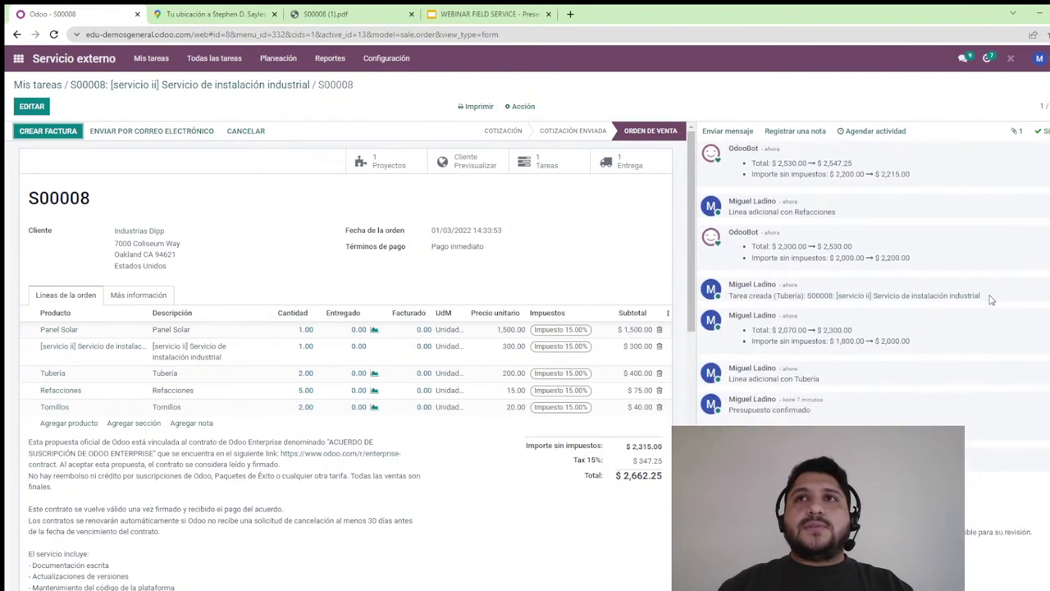
{"action": "scroll", "coordinate": [990, 300], "scroll_direction": "up", "scroll_amount": 10}
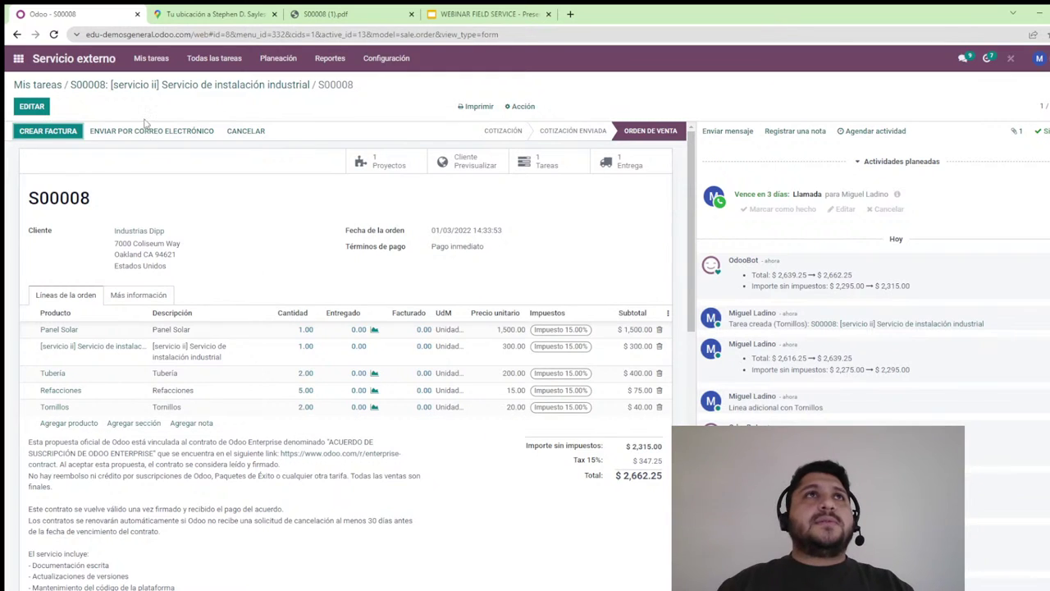
Return to the industrial installation task, move it to the Hecho stage and mark it as done
{"action": "left_click", "coordinate": [150, 85]}
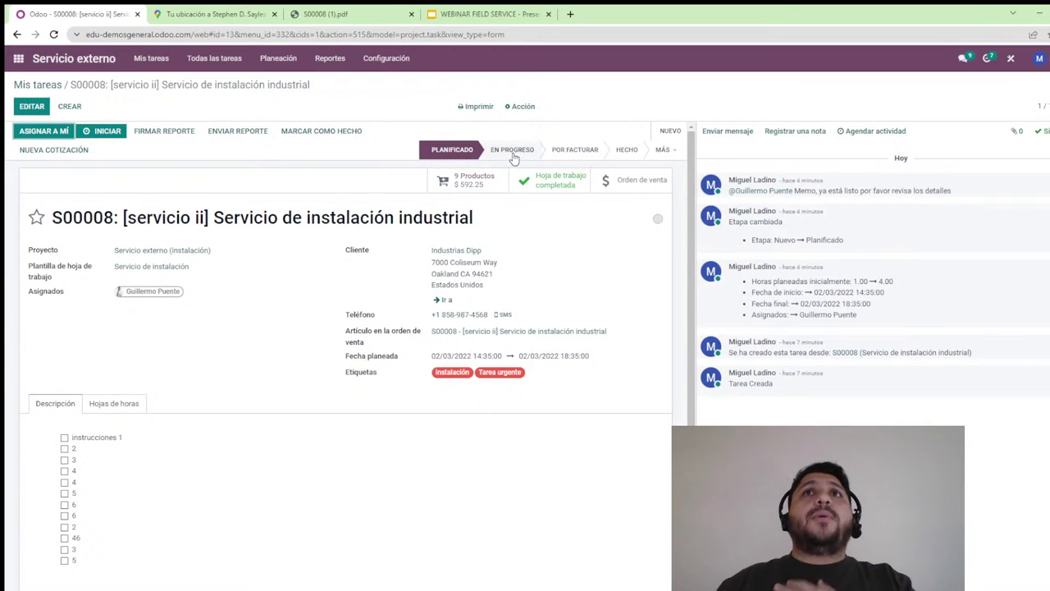
{"action": "left_click", "coordinate": [630, 151]}
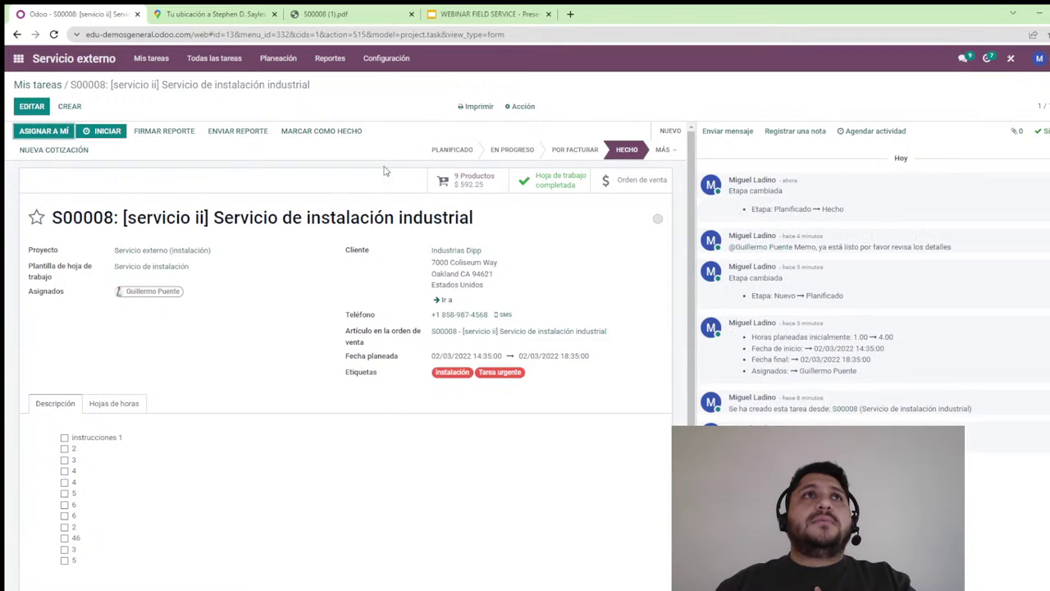
{"action": "left_click", "coordinate": [316, 132]}
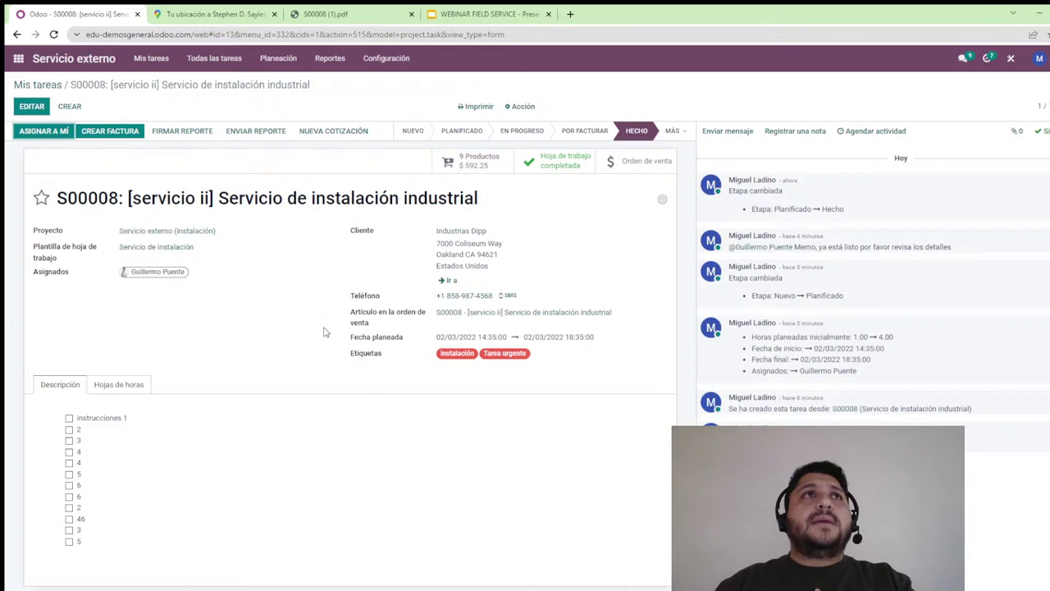
Open the task report for signing and review its materials, worksheet answers and finished-work photo
{"action": "left_click", "coordinate": [194, 135]}
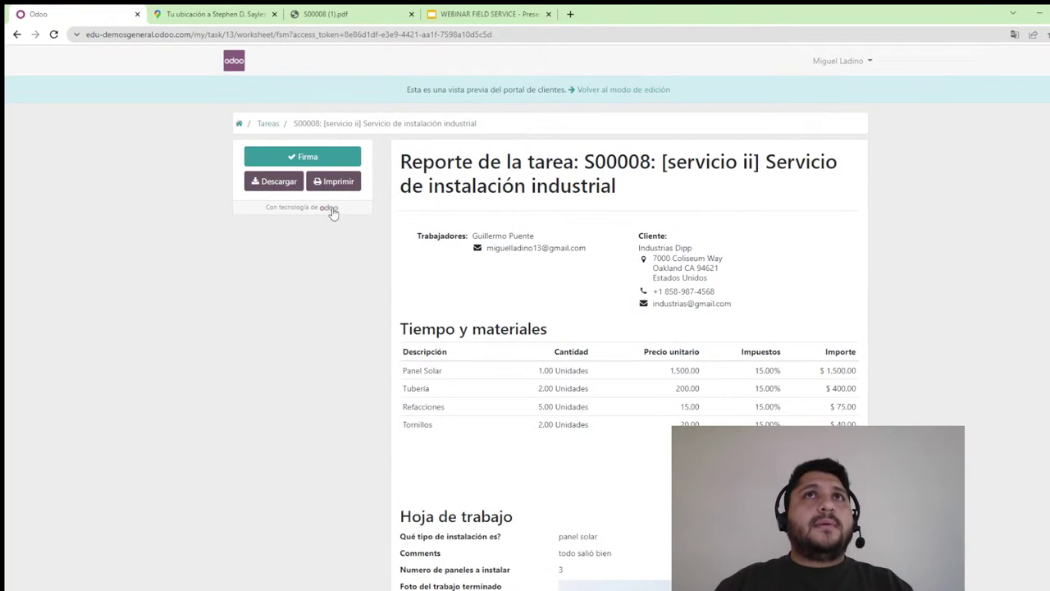
{"action": "scroll", "coordinate": [634, 394], "scroll_direction": "down", "scroll_amount": 3}
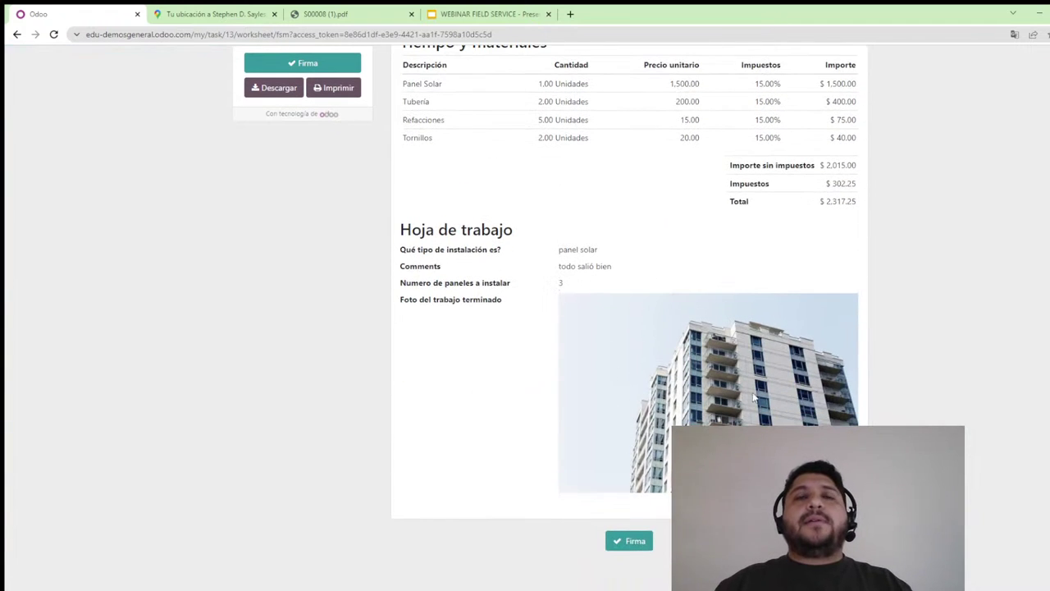
{"action": "scroll", "coordinate": [648, 473], "scroll_direction": "up", "scroll_amount": 2}
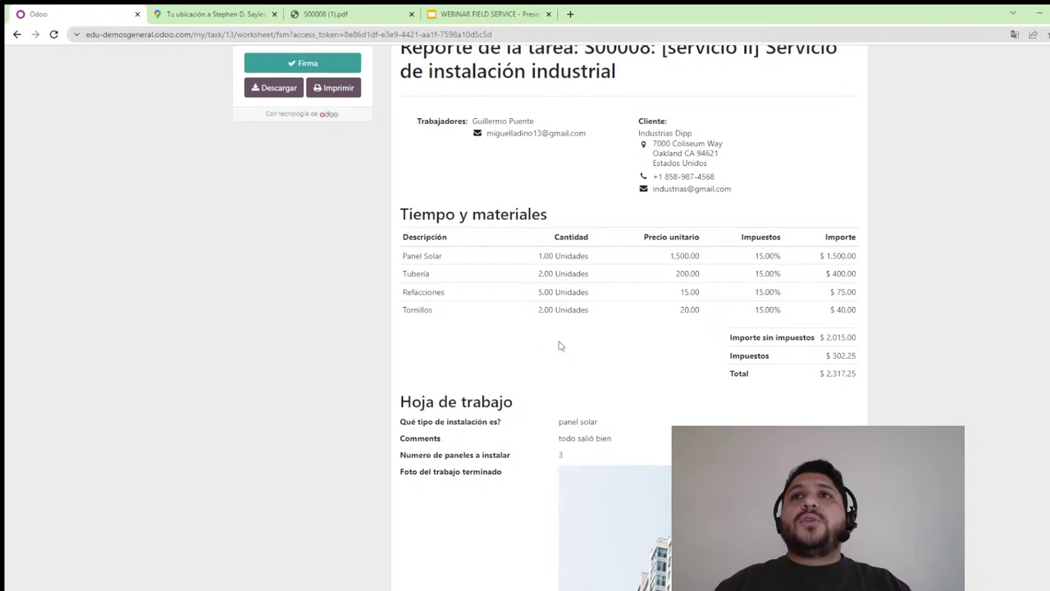
{"action": "scroll", "coordinate": [562, 346], "scroll_direction": "up", "scroll_amount": 3}
{"action": "scroll", "coordinate": [563, 346], "scroll_direction": "down", "scroll_amount": 5}
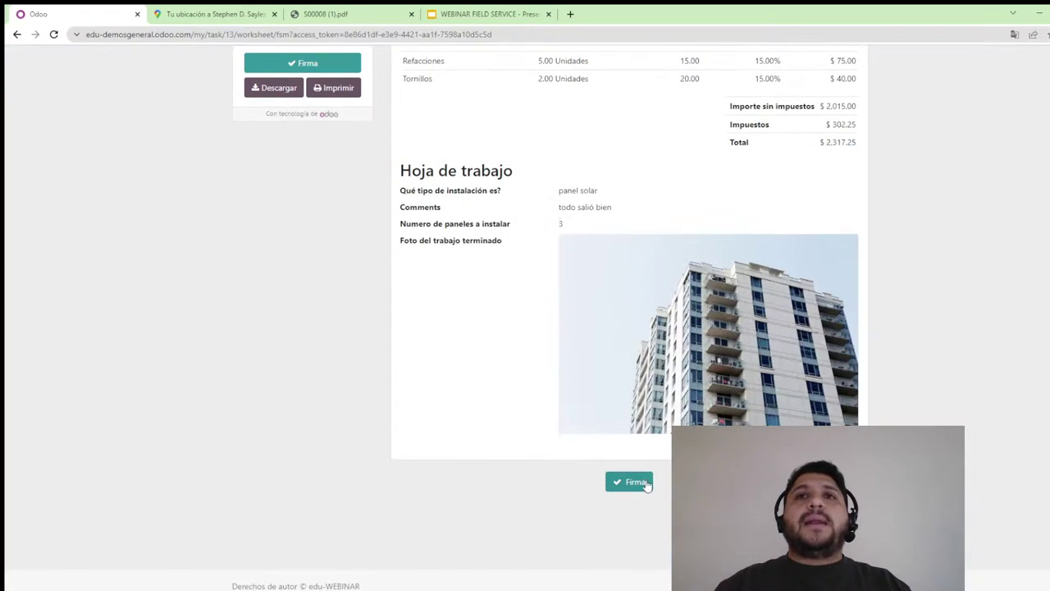
Sign the task report for Industrias Dipp with a hand-drawn signature and return to editing mode
{"action": "left_click", "coordinate": [629, 482]}
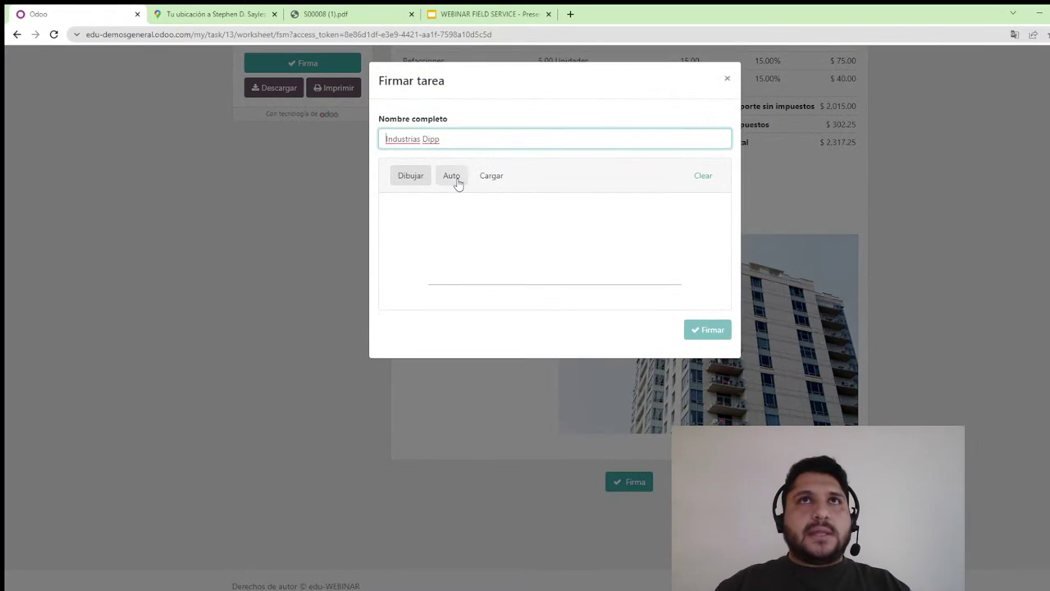
{"action": "mouse_move", "coordinate": [452, 261]}
{"action": "left_mouse_down"}
{"action": "mouse_move", "coordinate": [513, 223]}
{"action": "mouse_move", "coordinate": [568, 260]}
{"action": "mouse_move", "coordinate": [647, 248]}
{"action": "left_mouse_up"}
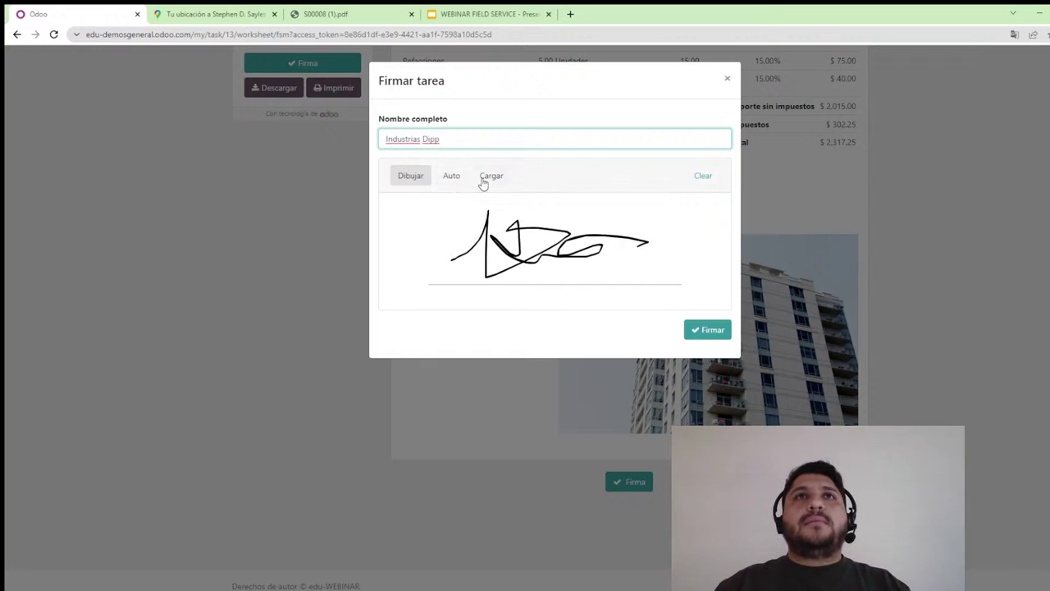
{"action": "left_click", "coordinate": [451, 176]}
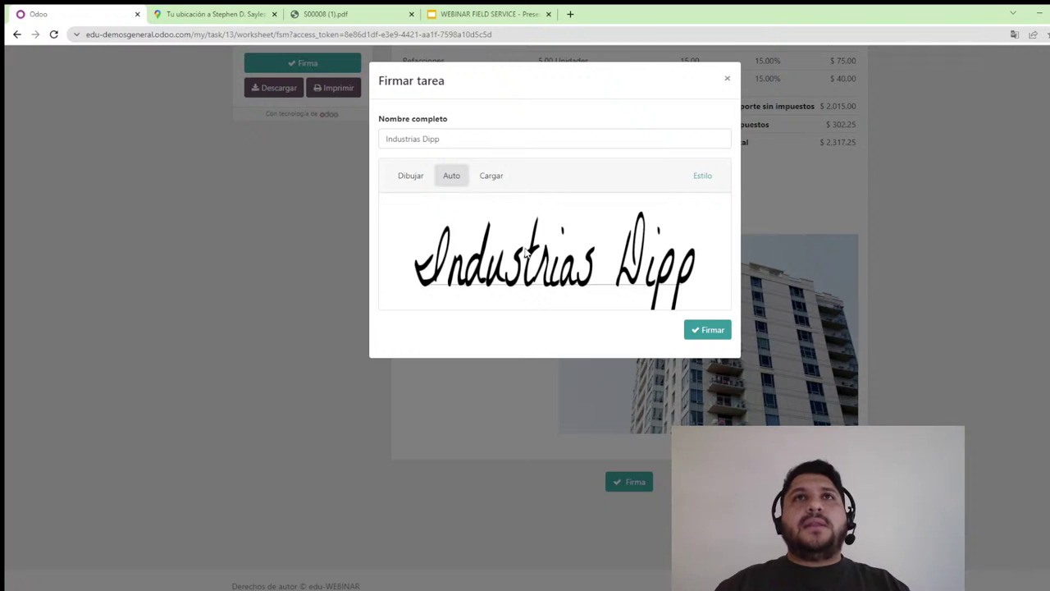
{"action": "left_click", "coordinate": [412, 183]}
{"action": "mouse_move", "coordinate": [427, 270]}
{"action": "left_mouse_down"}
{"action": "mouse_move", "coordinate": [535, 247]}
{"action": "mouse_move", "coordinate": [539, 273]}
{"action": "mouse_move", "coordinate": [579, 256]}
{"action": "mouse_move", "coordinate": [727, 267]}
{"action": "left_mouse_up"}
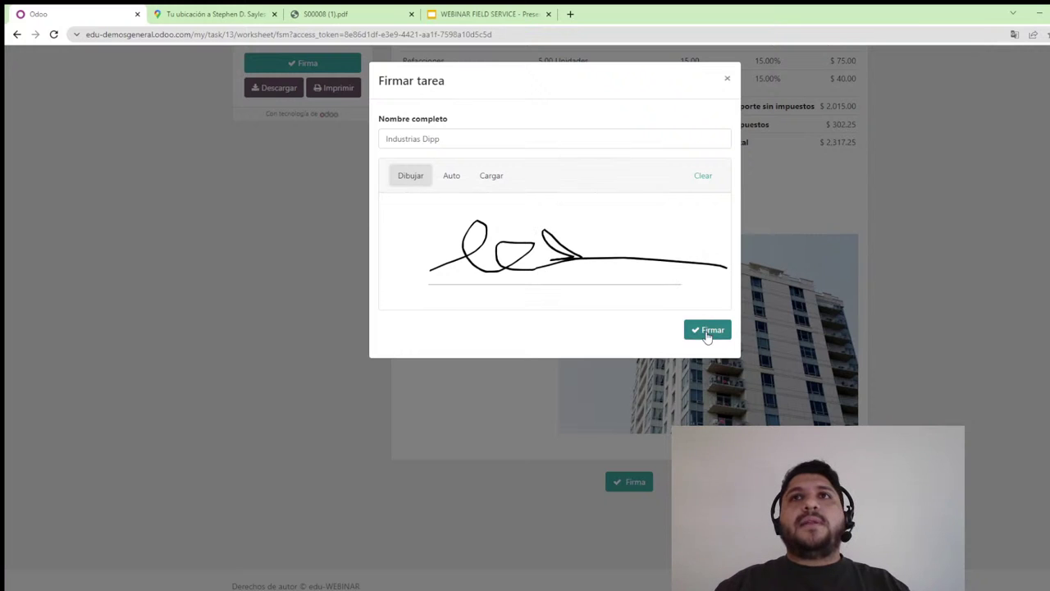
{"action": "left_click", "coordinate": [707, 332]}
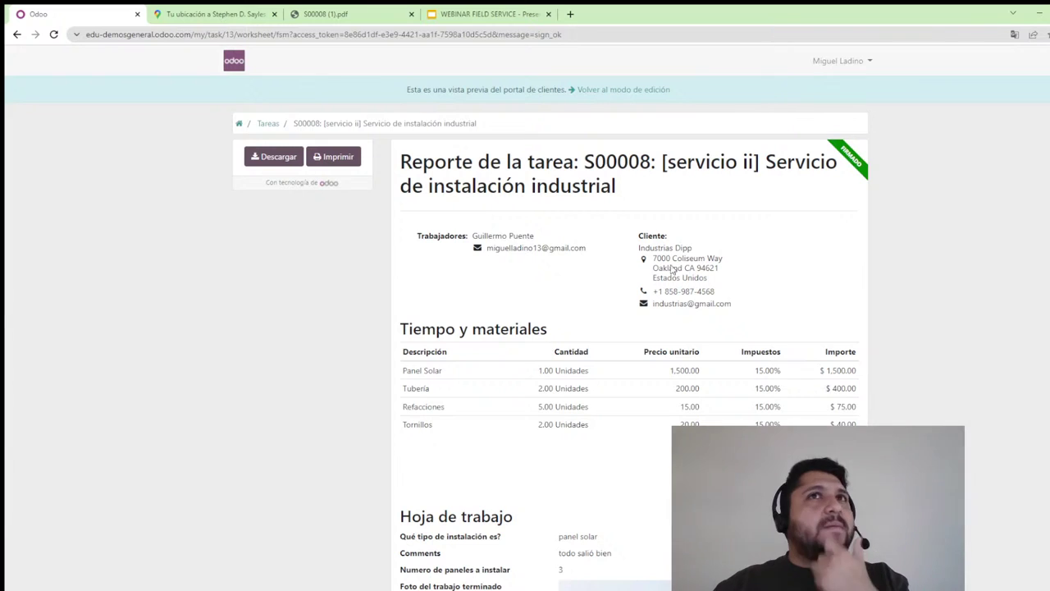
{"action": "left_click", "coordinate": [587, 92]}
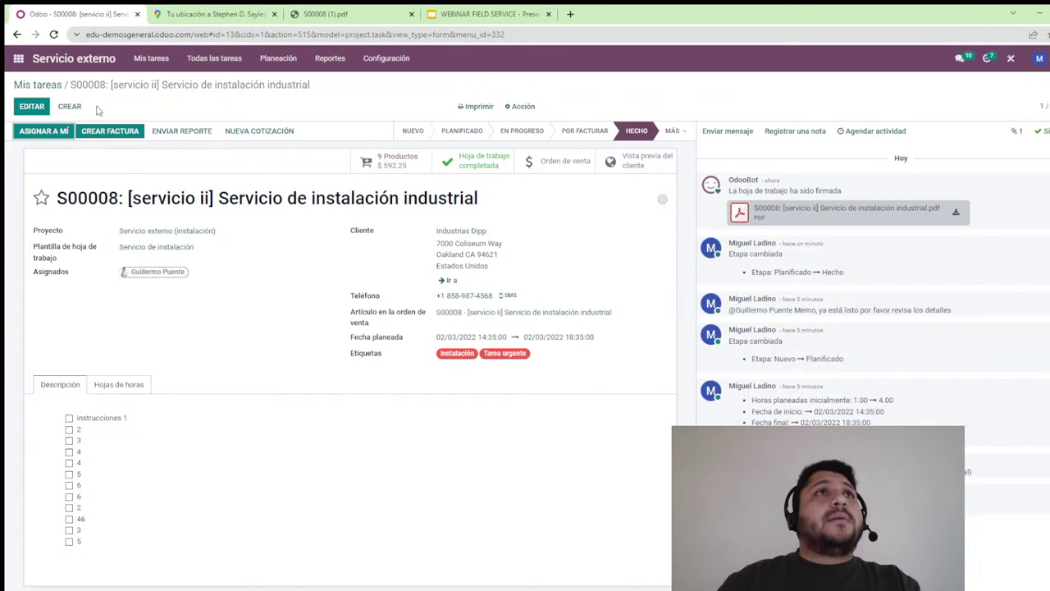
Create a draft invoice from the task with the Factura normal option and go back to the task
{"action": "left_click", "coordinate": [102, 133]}
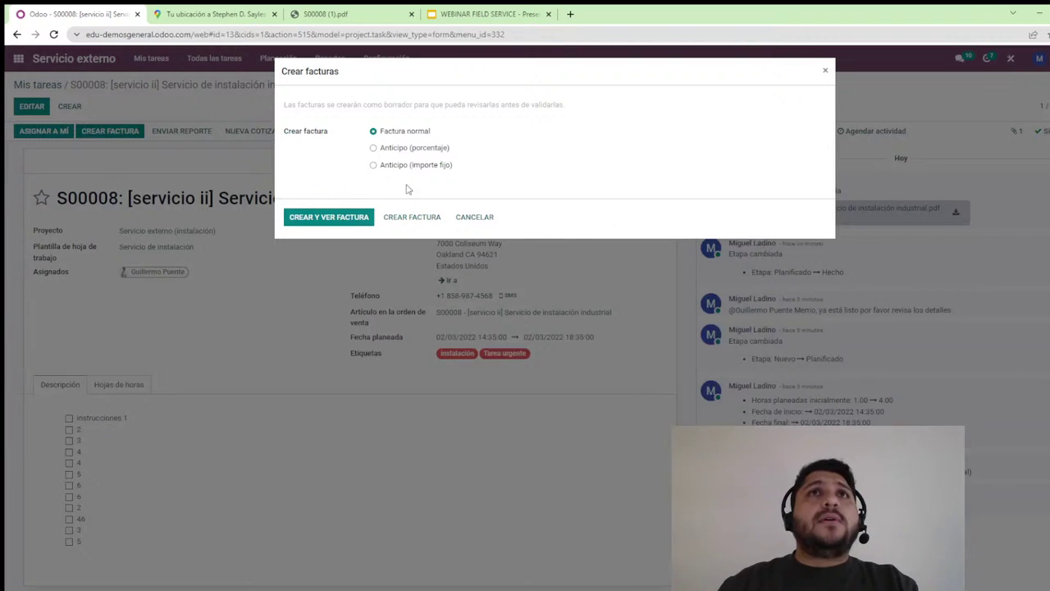
{"action": "left_click", "coordinate": [346, 222]}
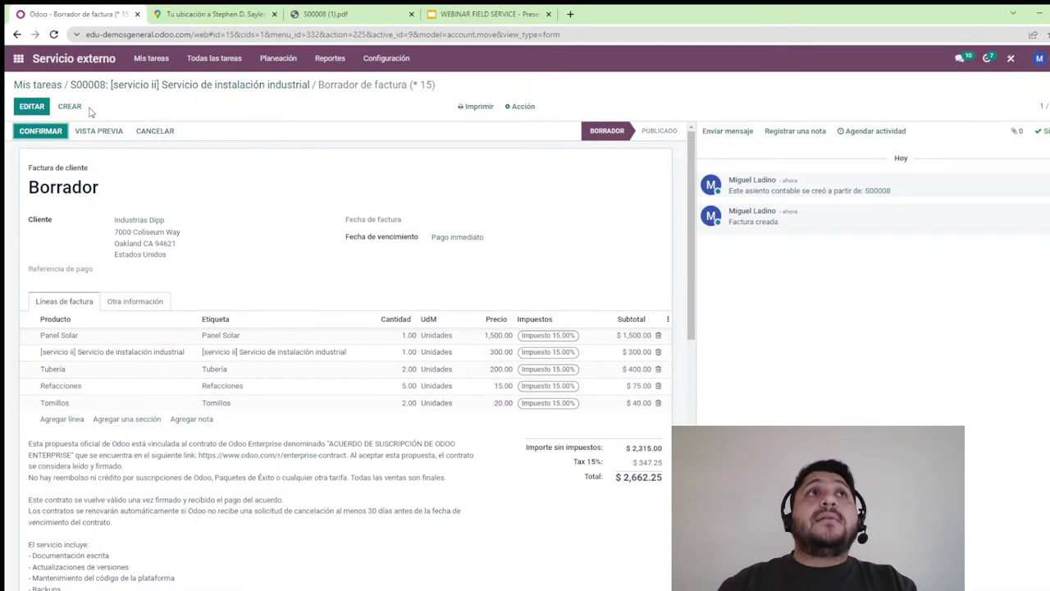
{"action": "left_click", "coordinate": [164, 89]}
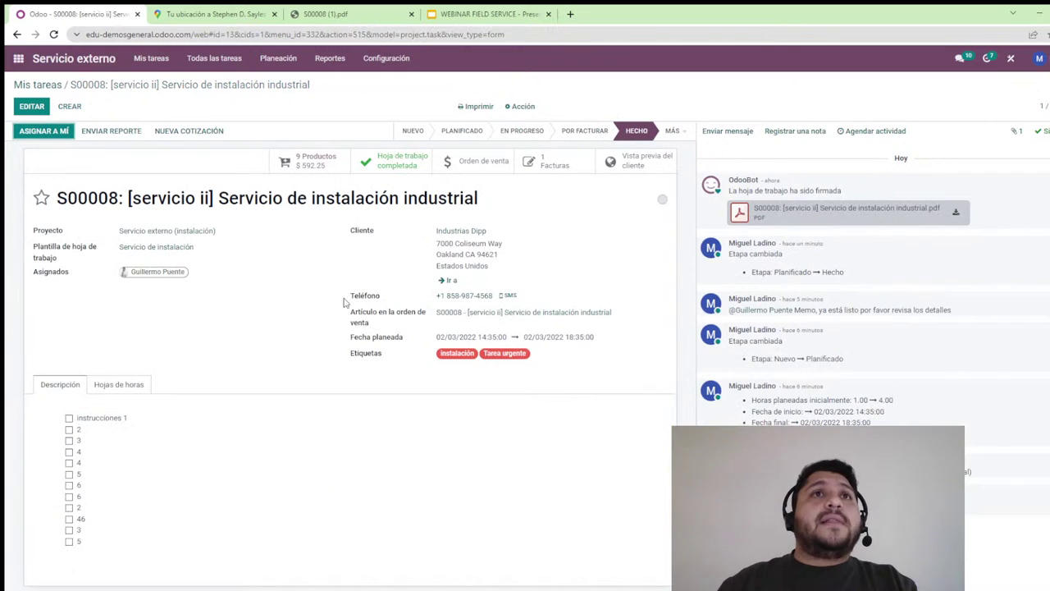
Examine the timesheets of the installation task and of the first maintenance levantamiento task in the Hecho stage
{"action": "left_click", "coordinate": [115, 386]}
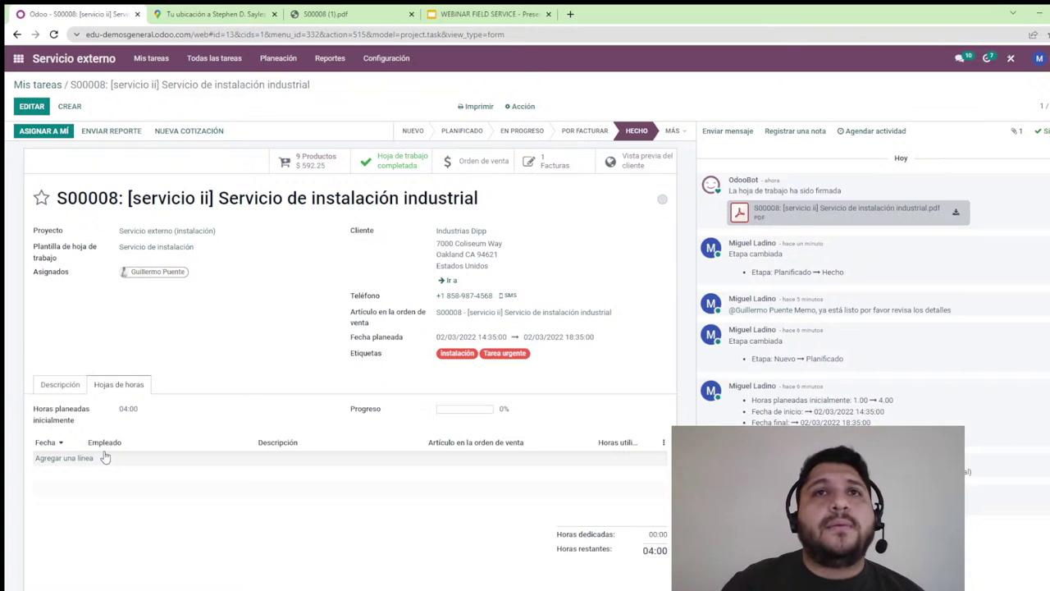
{"action": "left_click", "coordinate": [37, 86]}
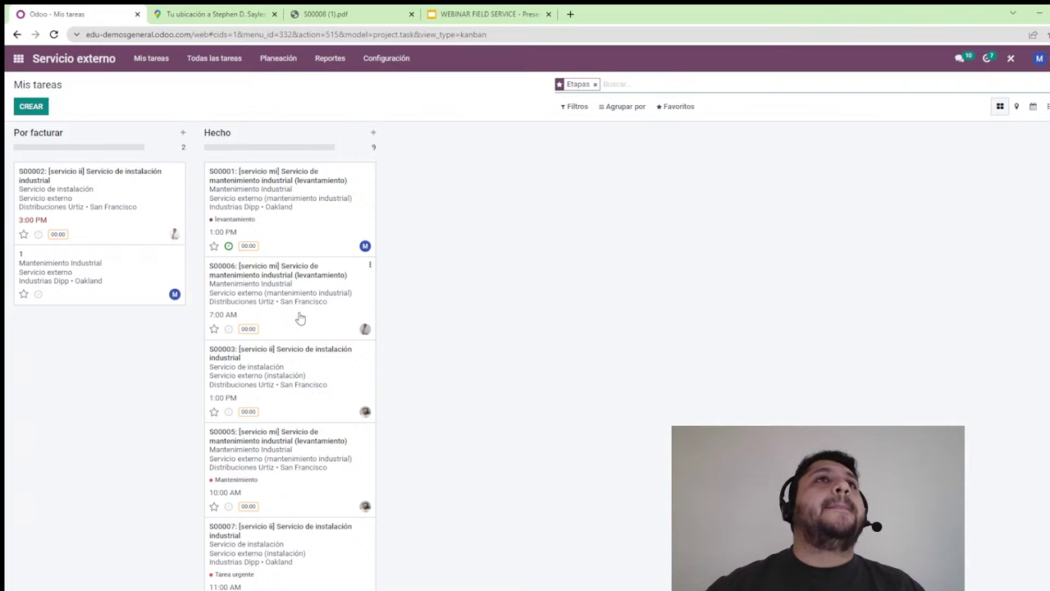
{"action": "left_click", "coordinate": [246, 203]}
{"action": "left_click", "coordinate": [99, 386]}
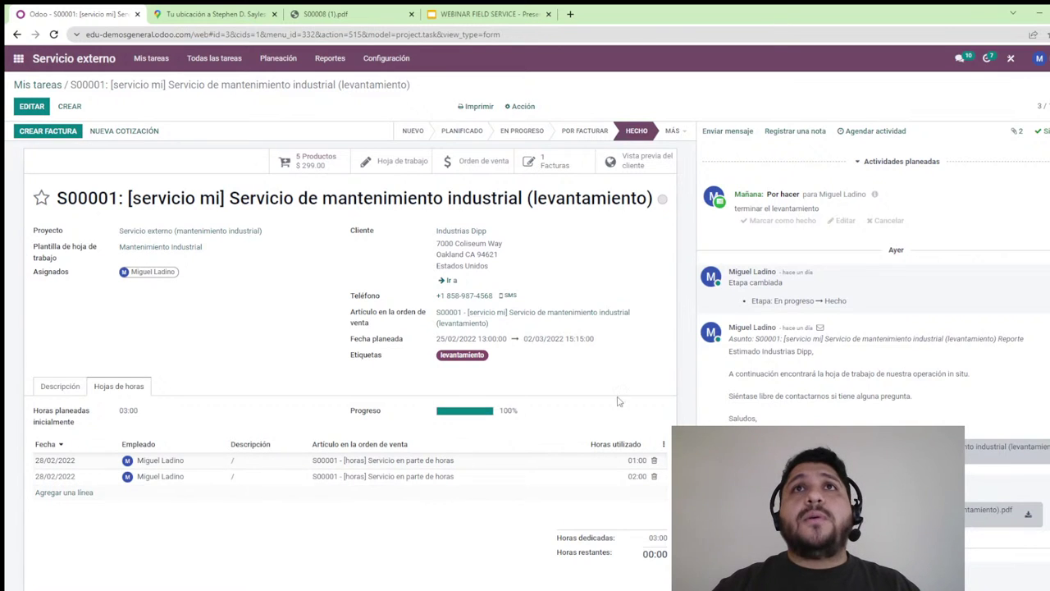
Look at the industrial installation task for Distribuciones Urtiz in Por facturar and return to the board
{"action": "left_click", "coordinate": [53, 85]}
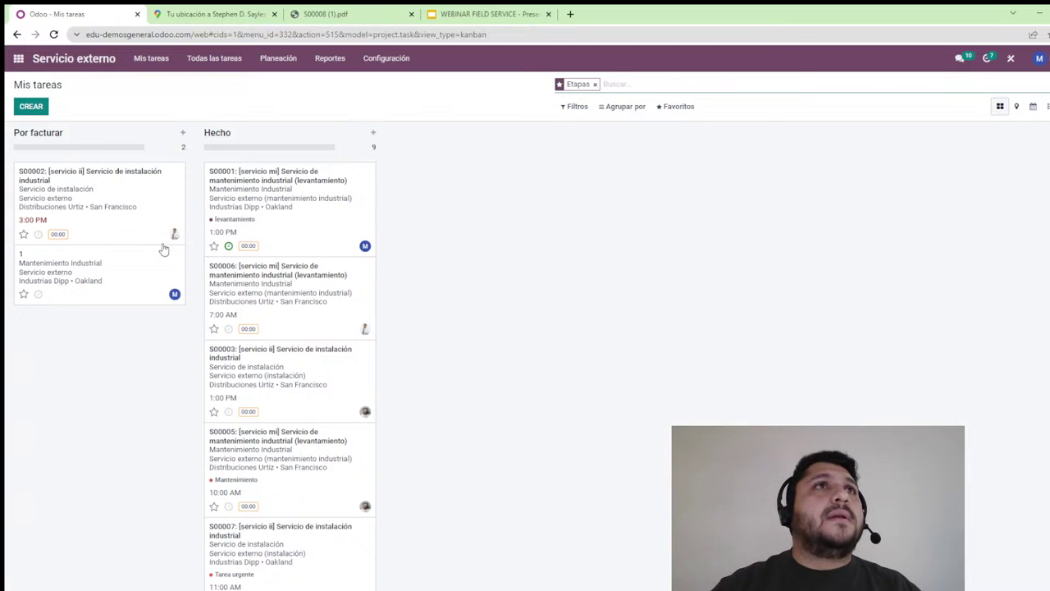
{"action": "left_click", "coordinate": [169, 209]}
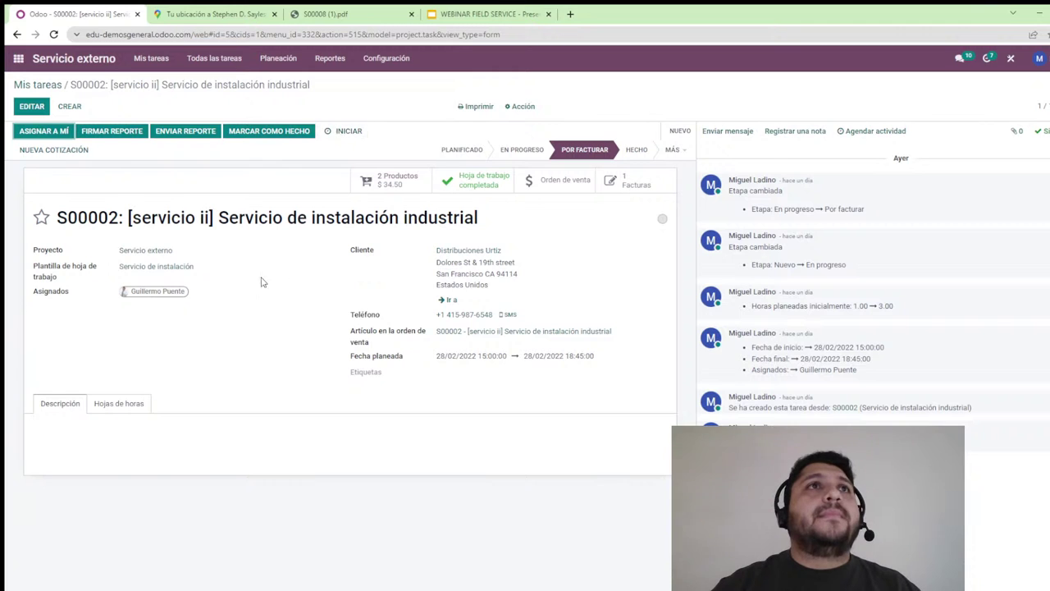
{"action": "left_click", "coordinate": [37, 84]}
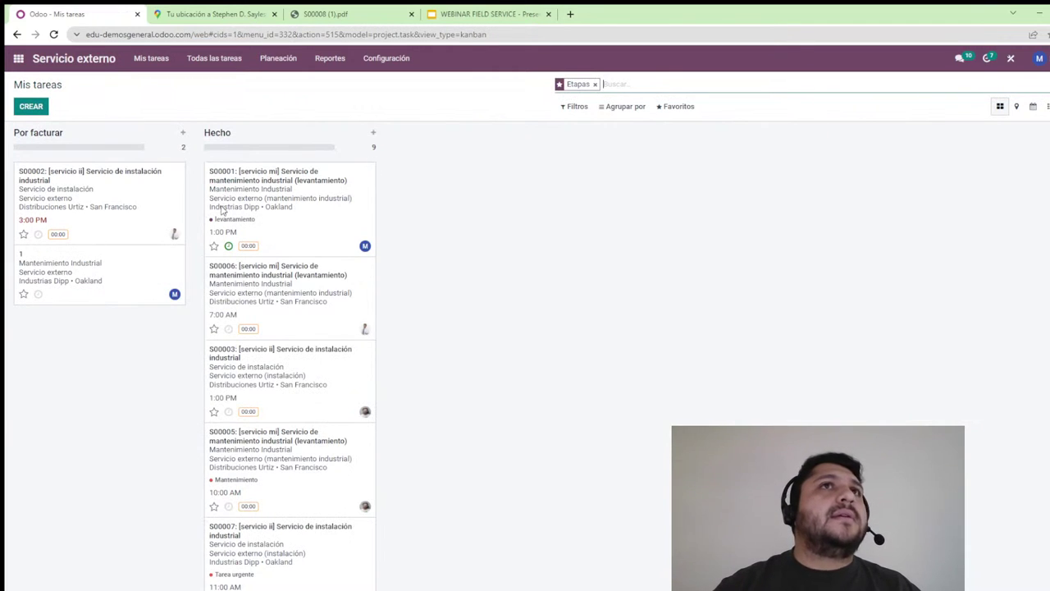
Confirm the invoice of the Industrias Dipp installation task in Hecho, register its full payment in the Banco journal and return to the task
{"action": "scroll", "coordinate": [317, 287], "scroll_direction": "down", "scroll_amount": 5}
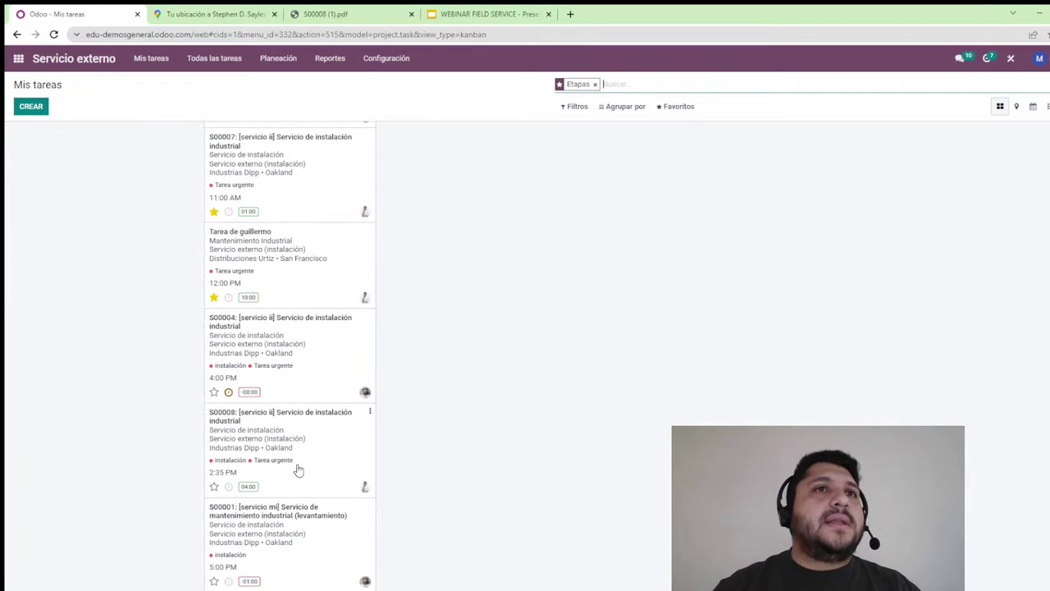
{"action": "left_click", "coordinate": [328, 447]}
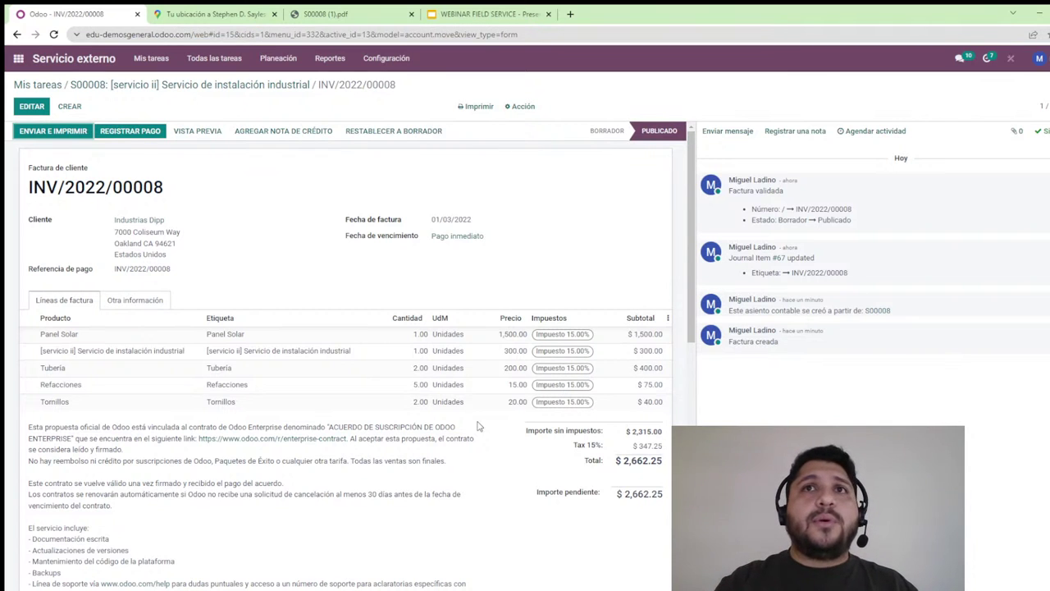
{"action": "left_click", "coordinate": [156, 131]}
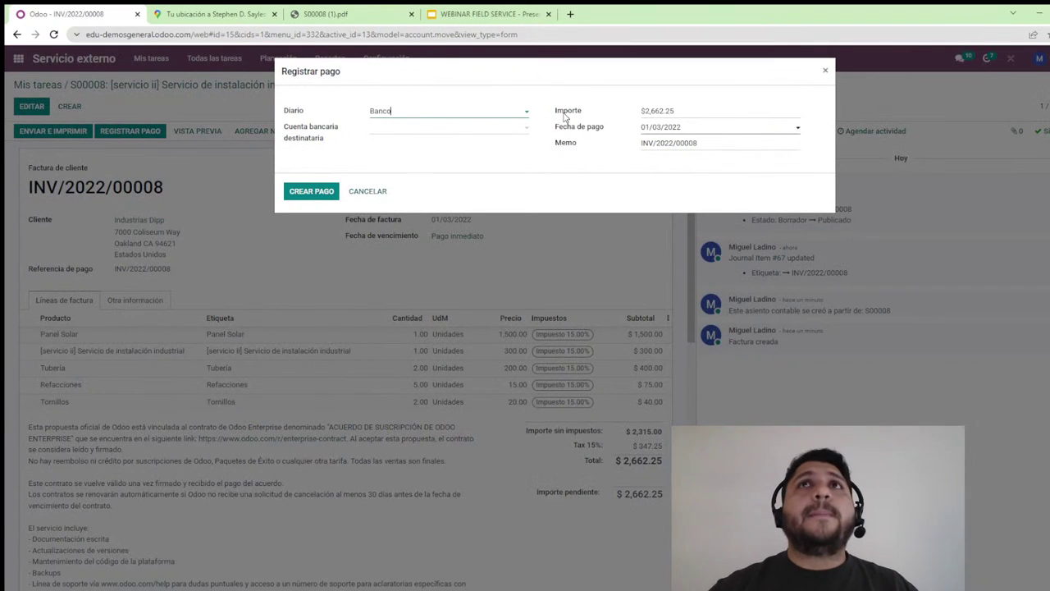
{"action": "left_click", "coordinate": [312, 193]}
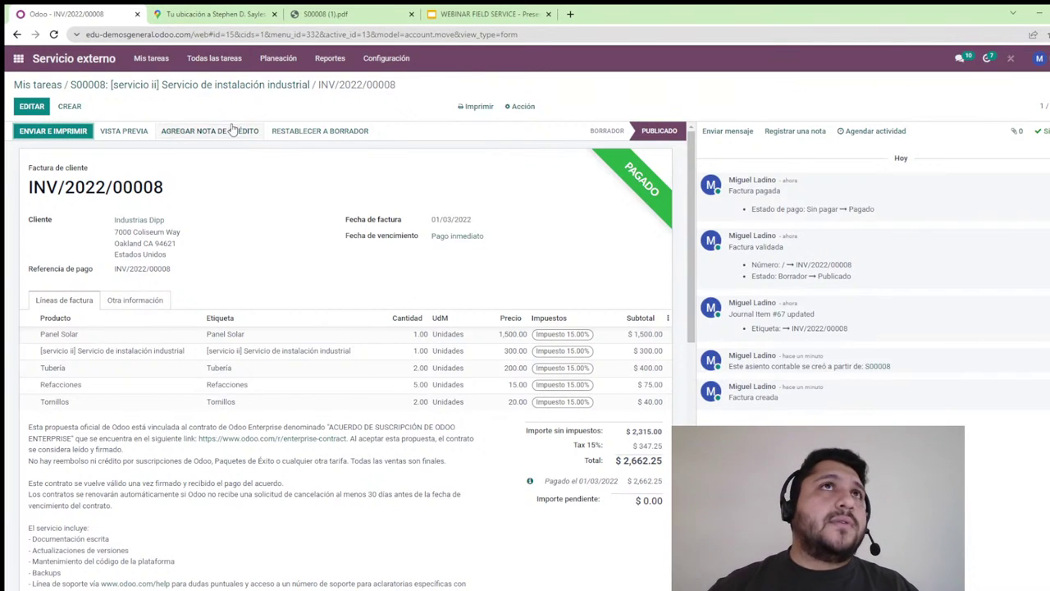
{"action": "left_click", "coordinate": [230, 86]}
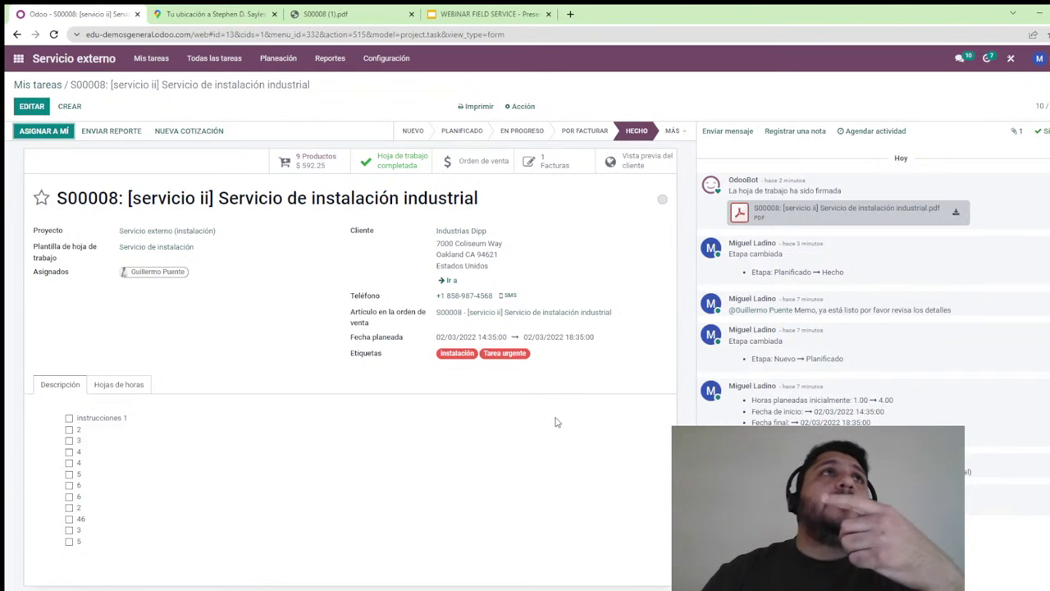
Leave Servicio externo for the app overview and switch to the WEBINAR FIELD SERVICE presentation, going through the Demostración slide to the closing slide
{"action": "left_click", "coordinate": [17, 59]}
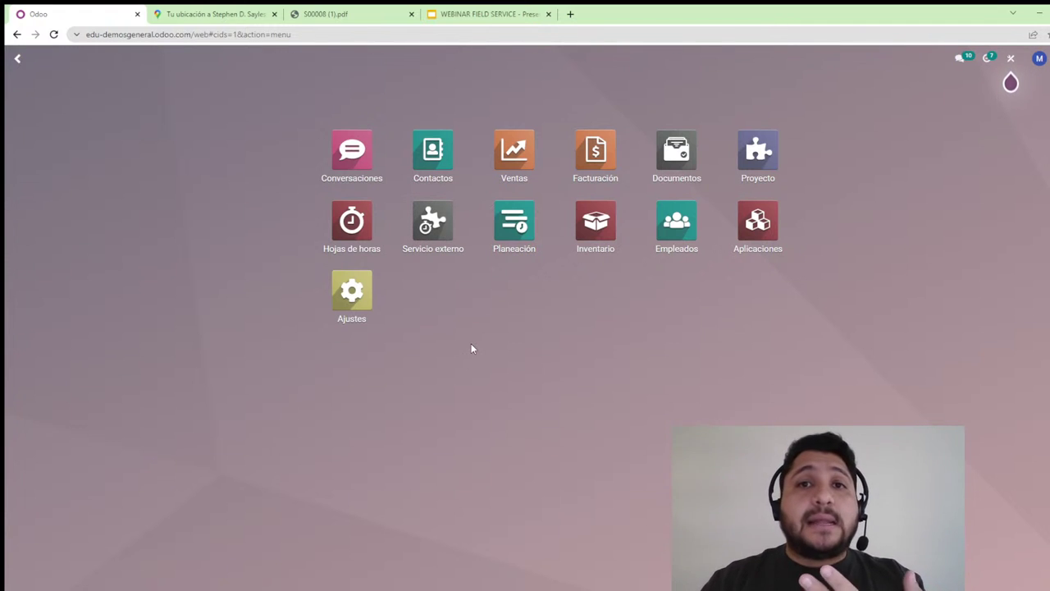
{"action": "left_click", "coordinate": [449, 12]}
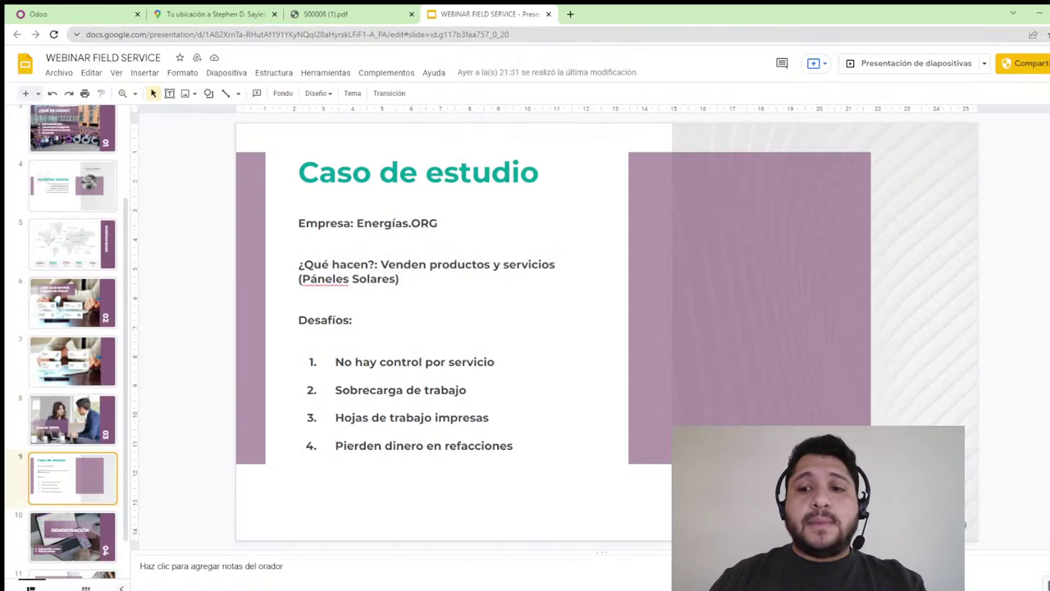
{"action": "scroll", "coordinate": [56, 525], "scroll_direction": "down", "scroll_amount": 1}
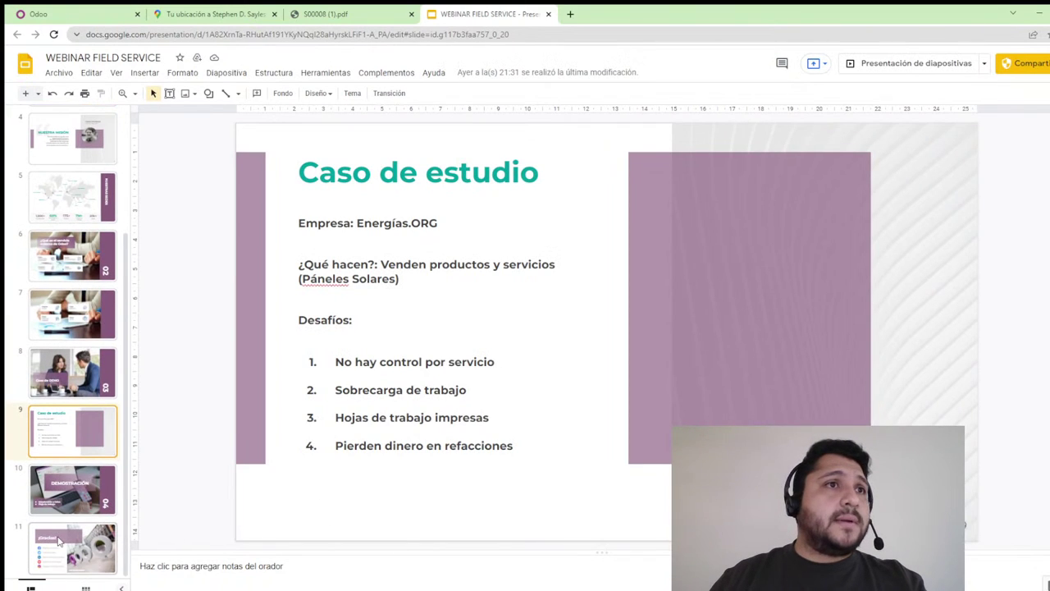
{"action": "left_click", "coordinate": [69, 505]}
{"action": "left_click", "coordinate": [80, 538]}
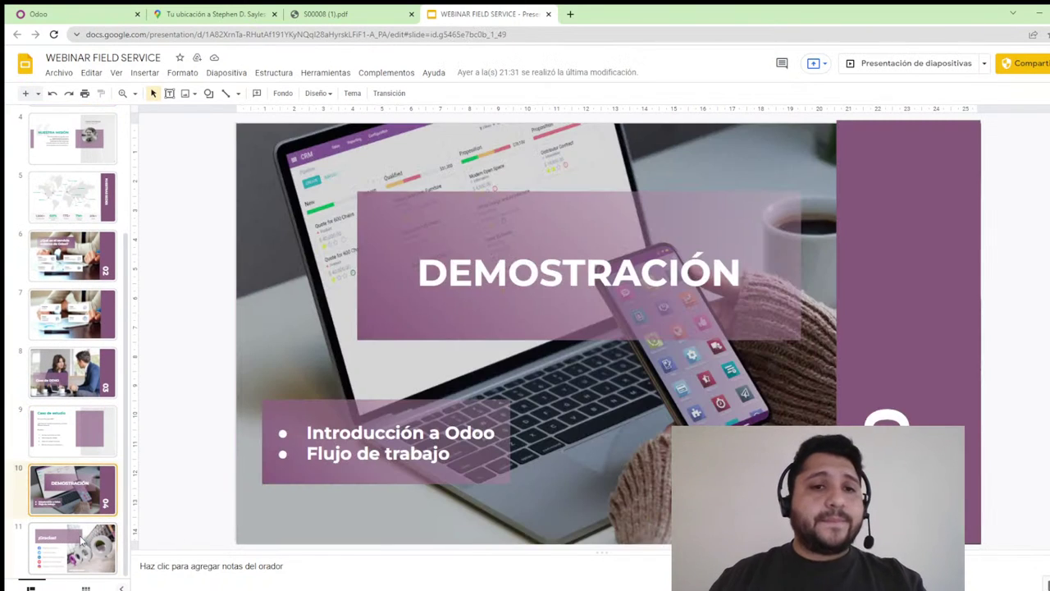